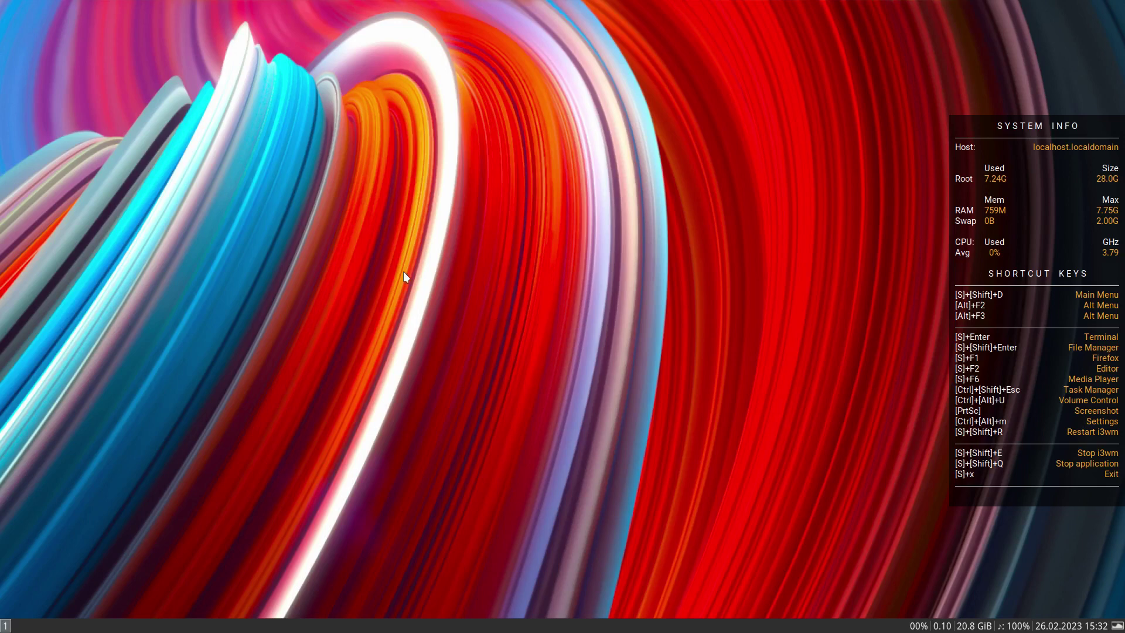
Open a terminal and run neofetch to show the openSUSE Tumbleweed system summary
key("super+Return")
type("neofeth")
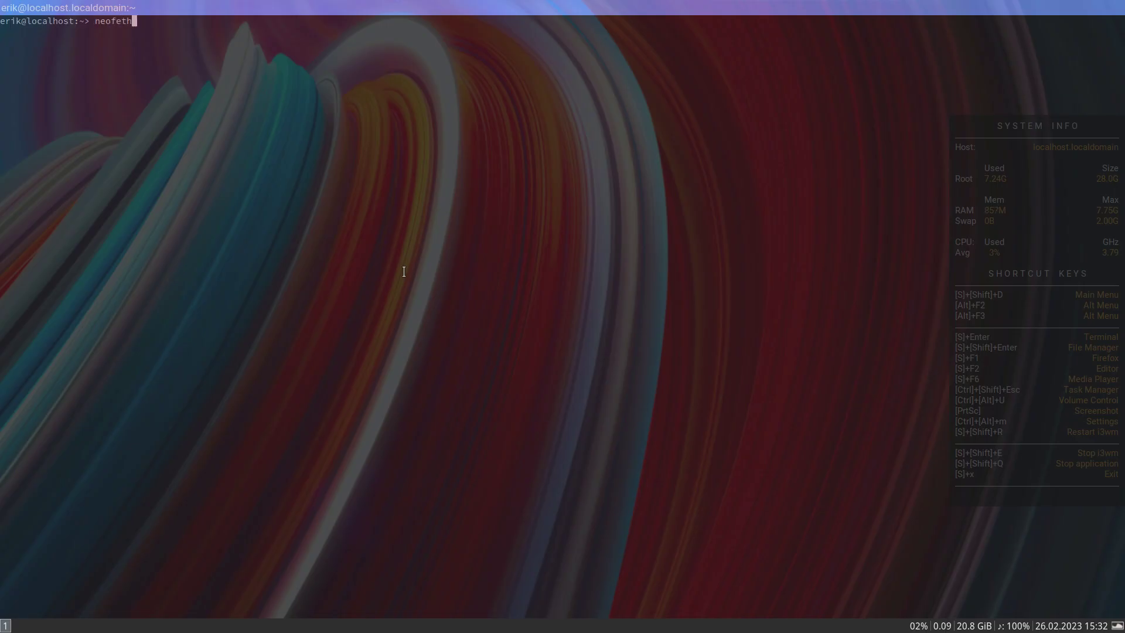
type("h")
key("Return")
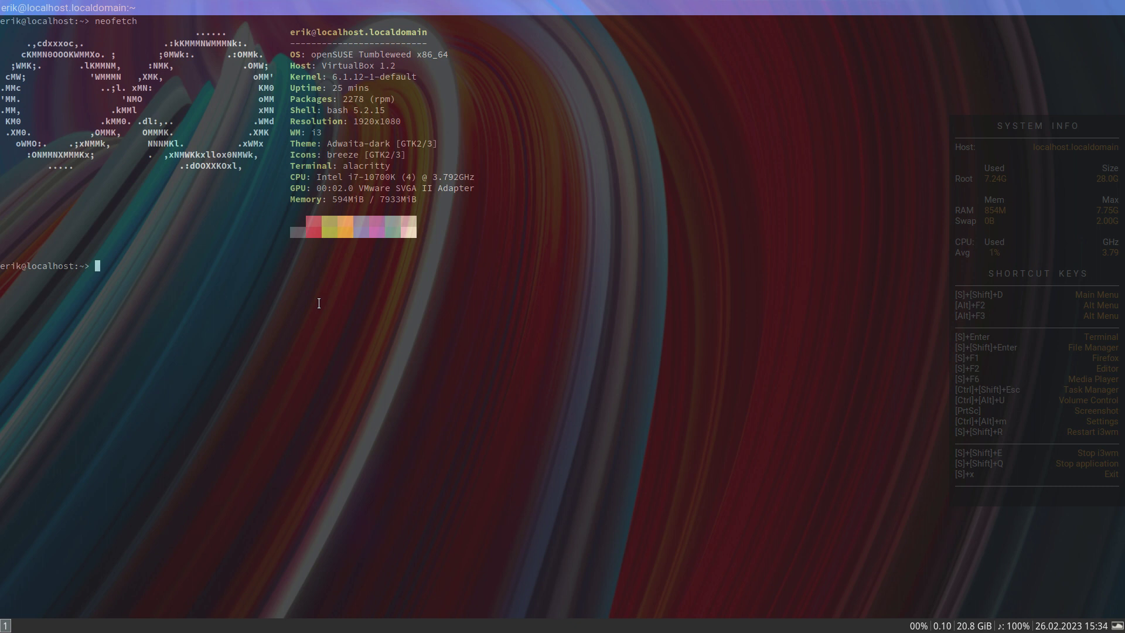
Tile two extra terminals and a Thunar window, then close them, leaving only the neofetch terminal
key("super+Return")
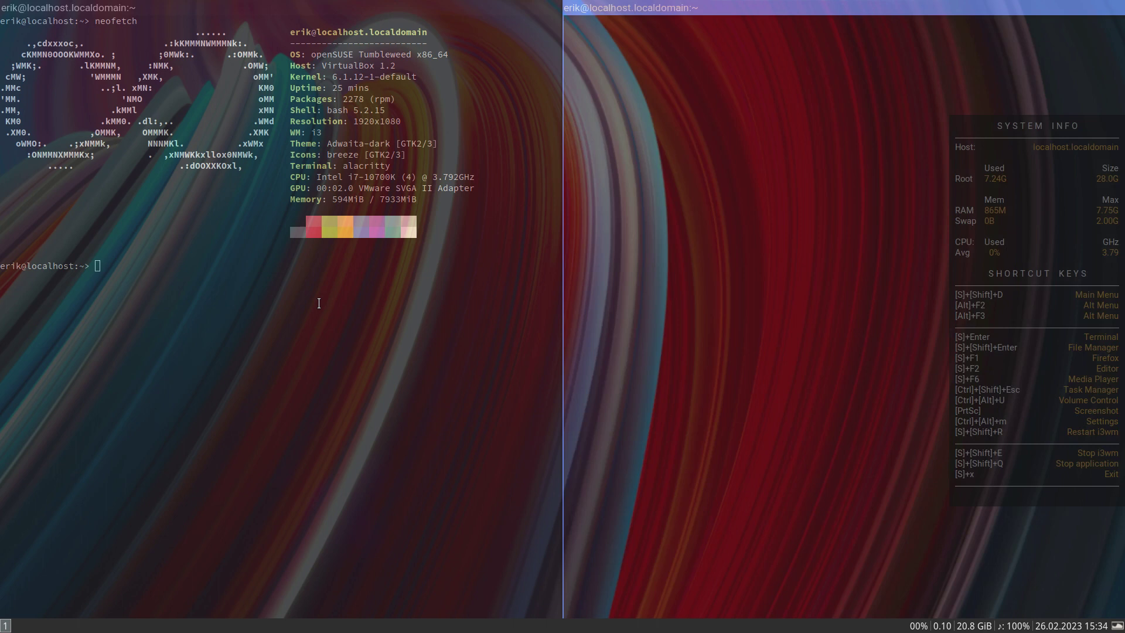
key("super+Return")
key("super+shift+Return")
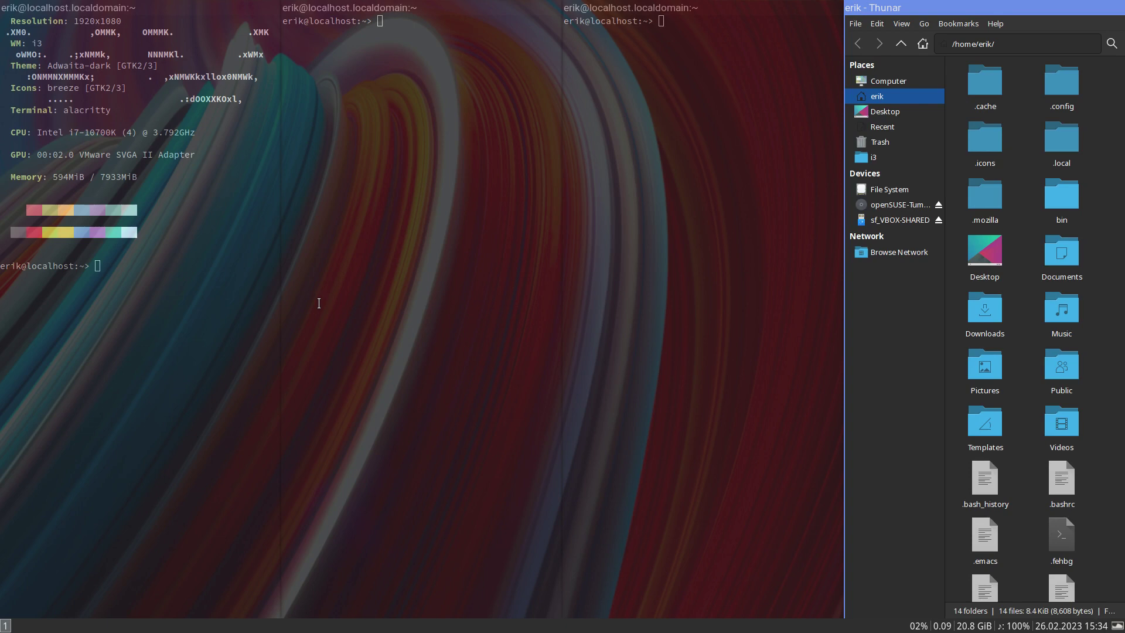
key("super+shift+q")
key("super+shift+q")
key("super+shift+q")
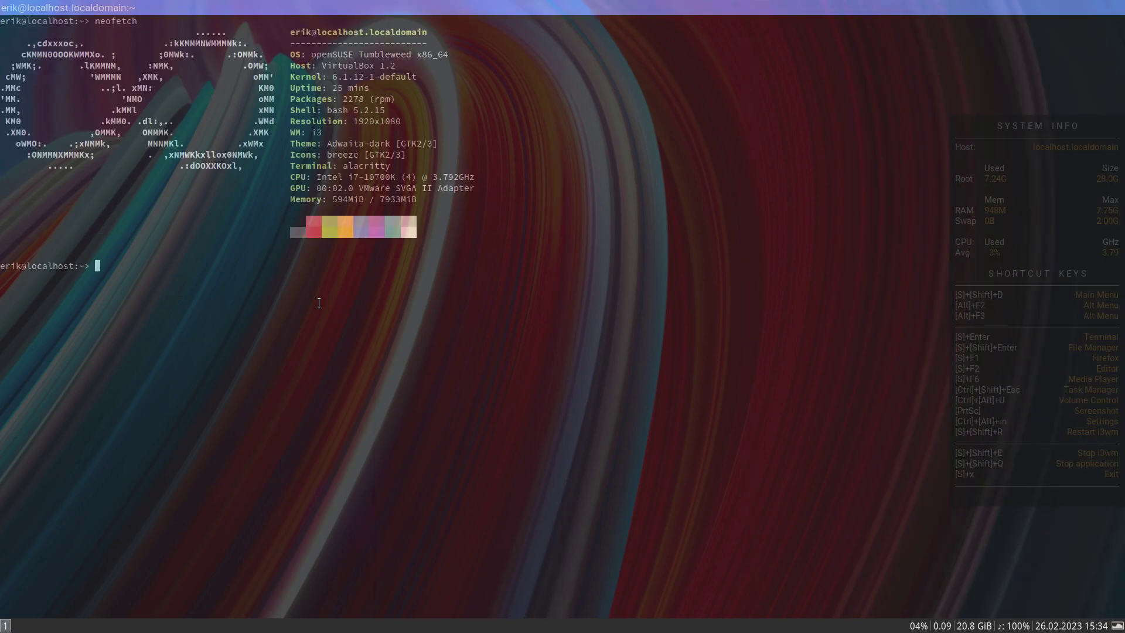
key("super+shift+q")
Launch lxappearance from dmenu, apply the ArcoLinux Candy Beauty icon theme, and close it
key("super+shift+d")
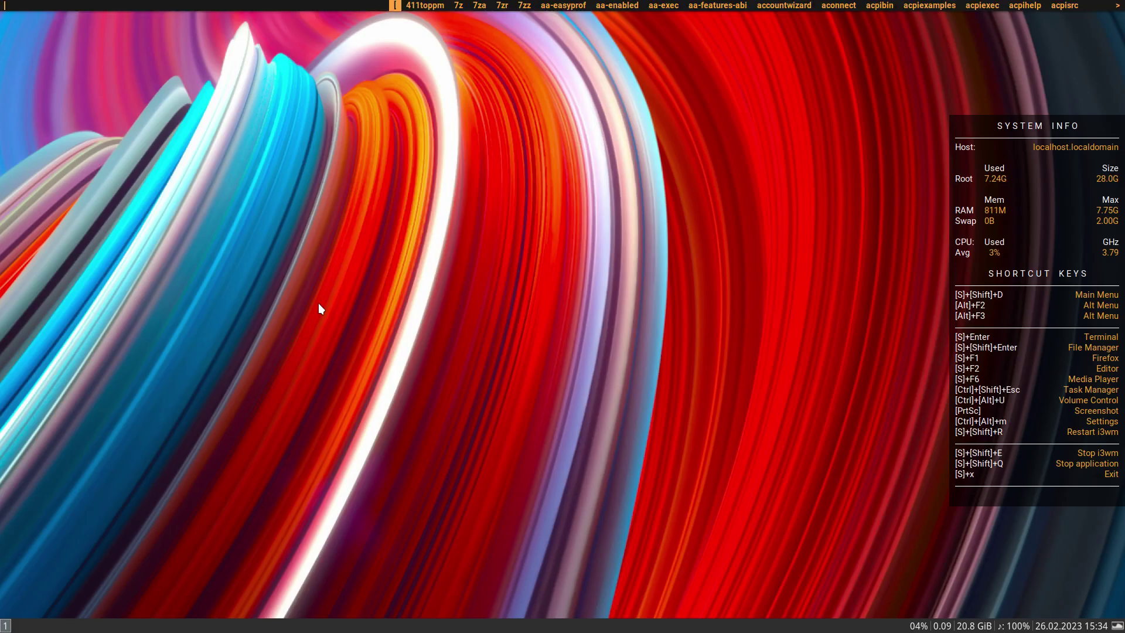
type("lxap")
key("Return")
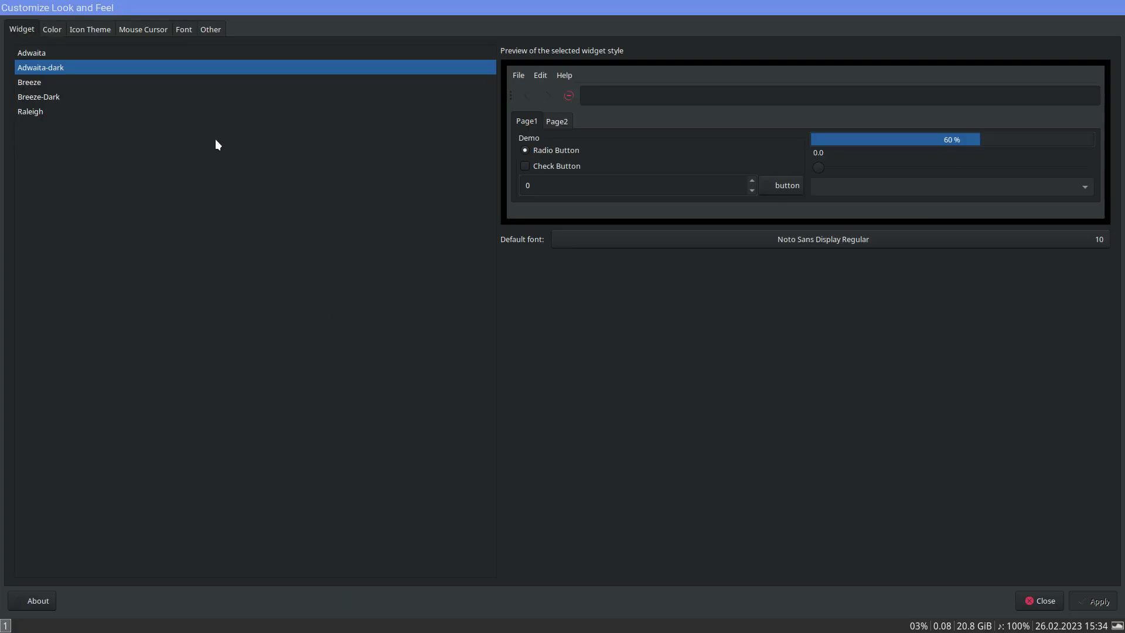
left_click(89, 29)
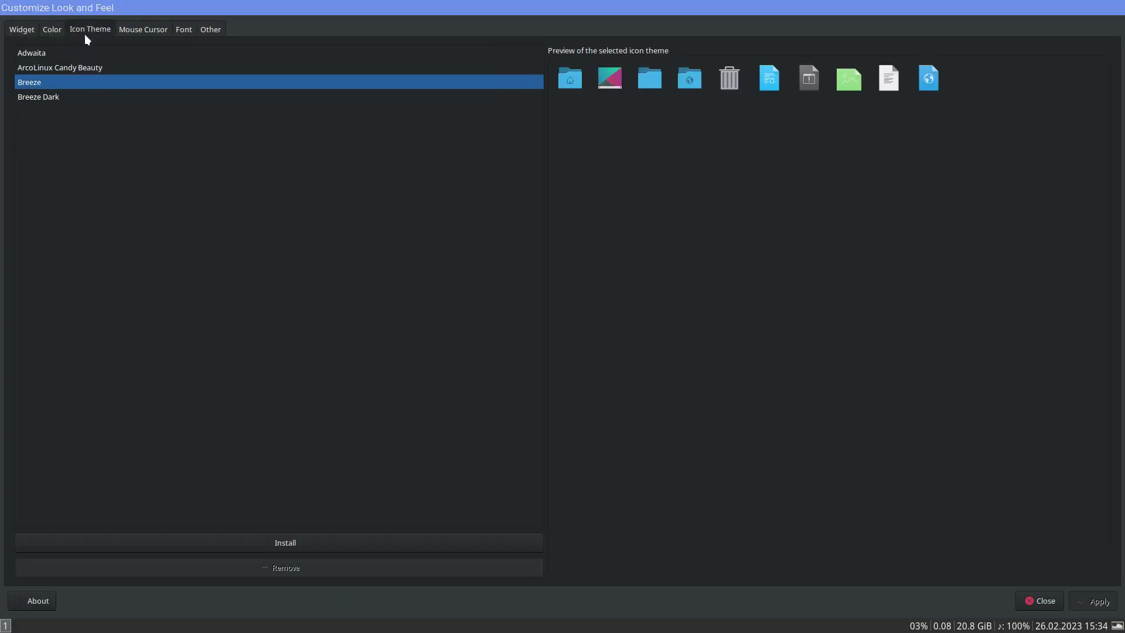
left_click(82, 68)
left_click(1093, 600)
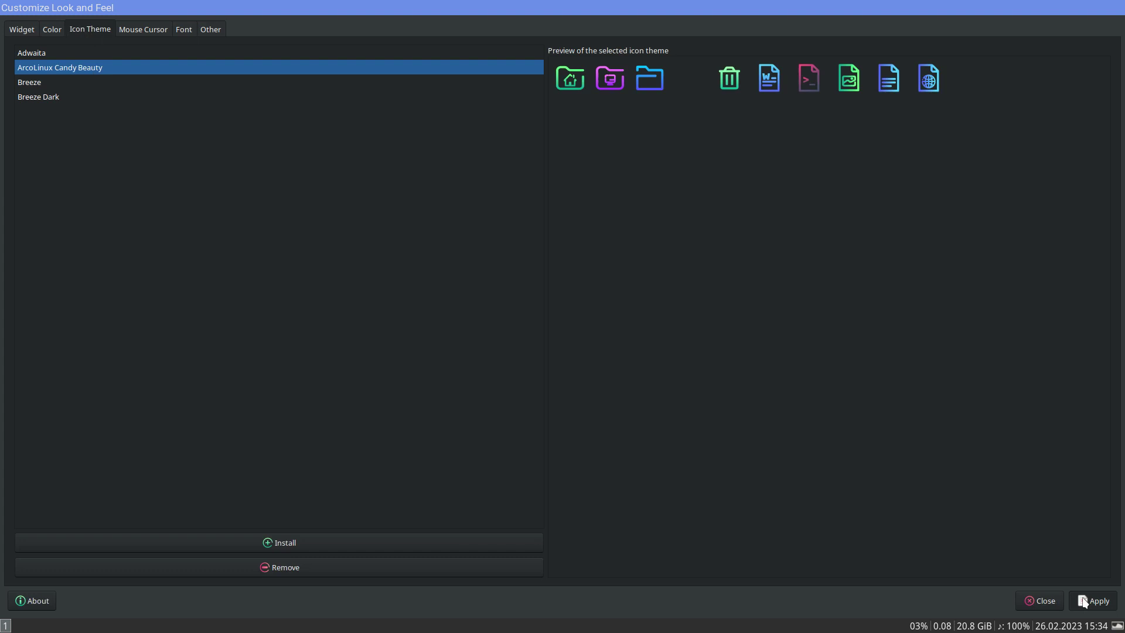
left_click(1049, 602)
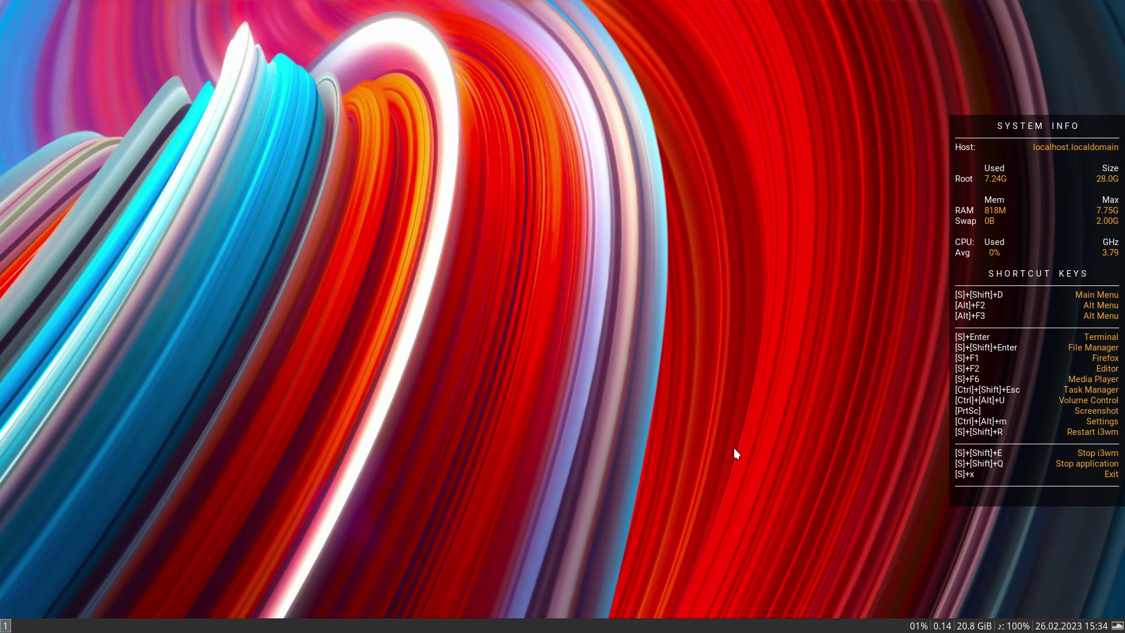
Open Thunar on the home folder to view the new candy icons, then close it
key("super+shift+Return")
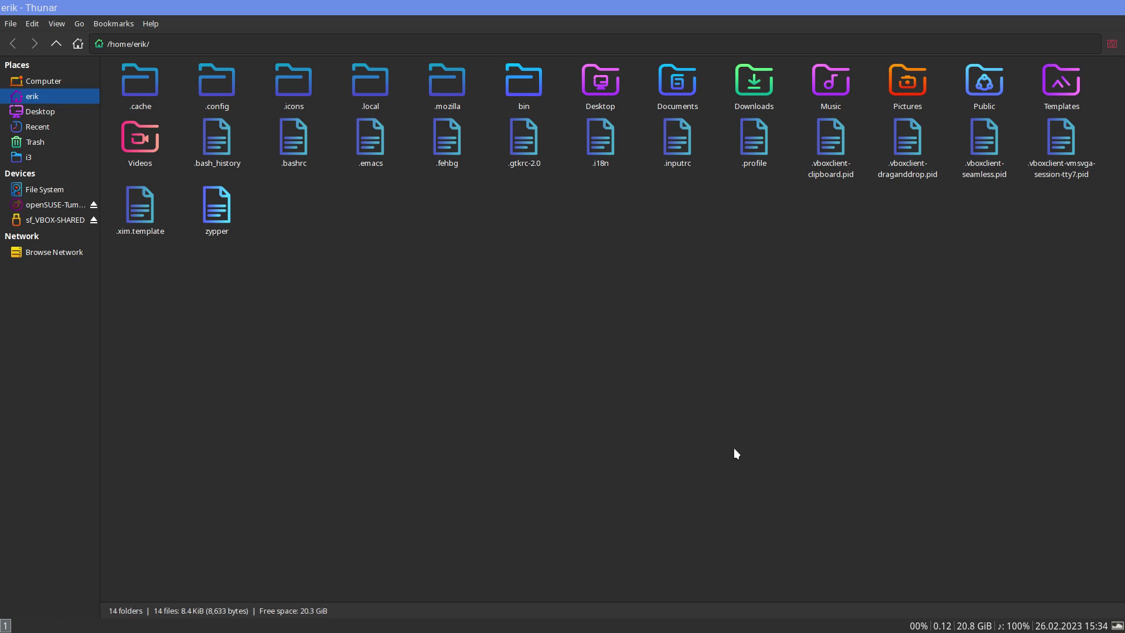
key("super+shift+q")
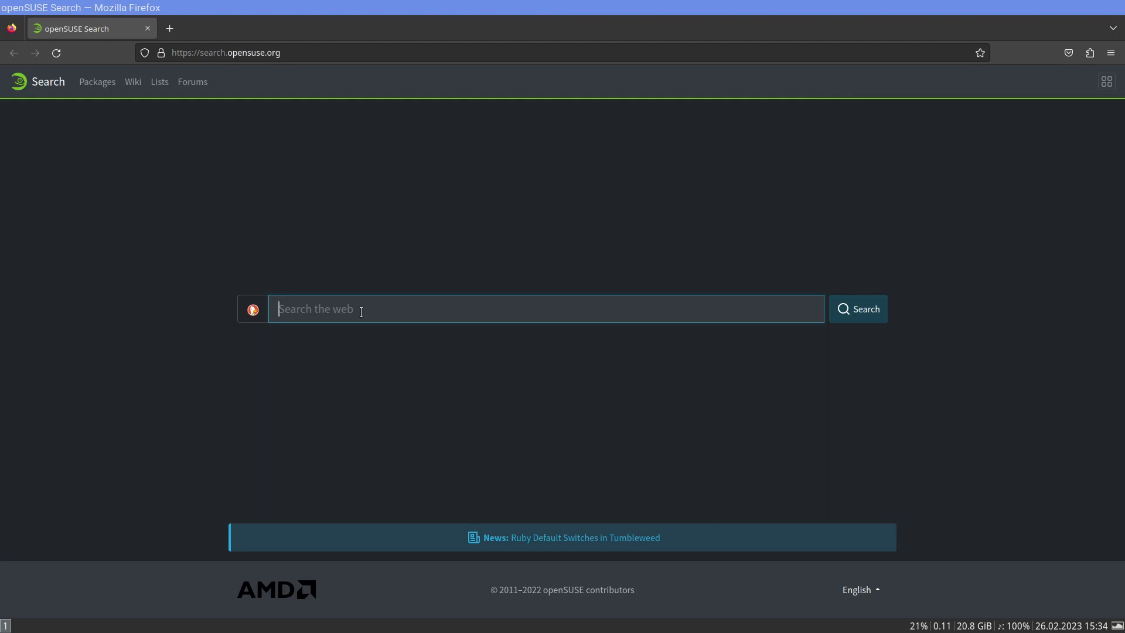
Search the web for 'opensuse i3-gaps'
type("open")
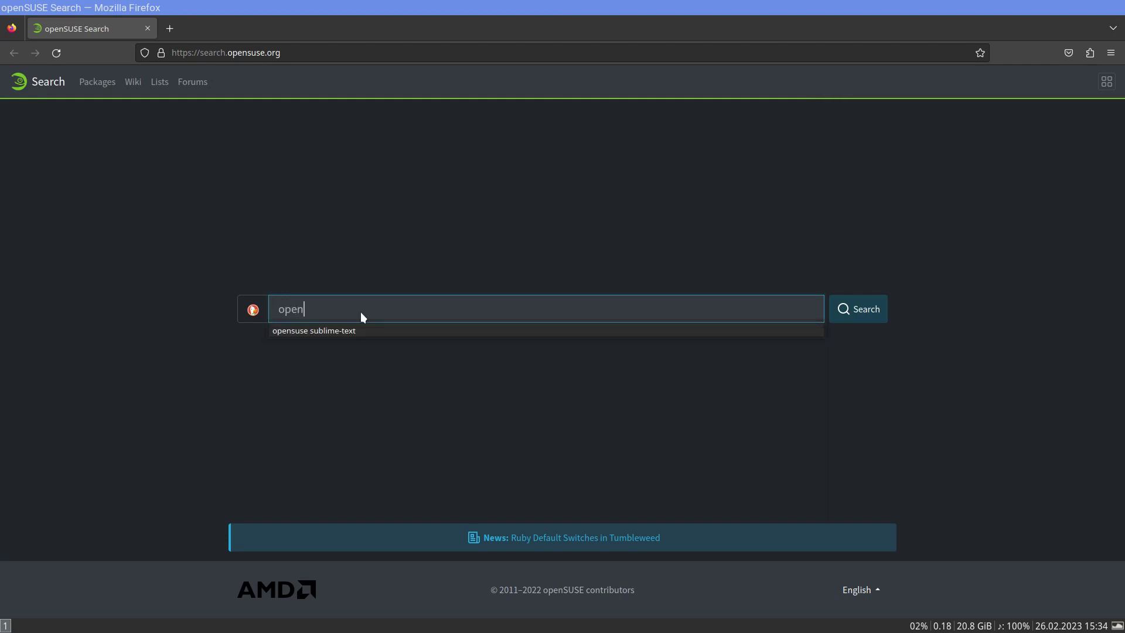
type("suse i3")
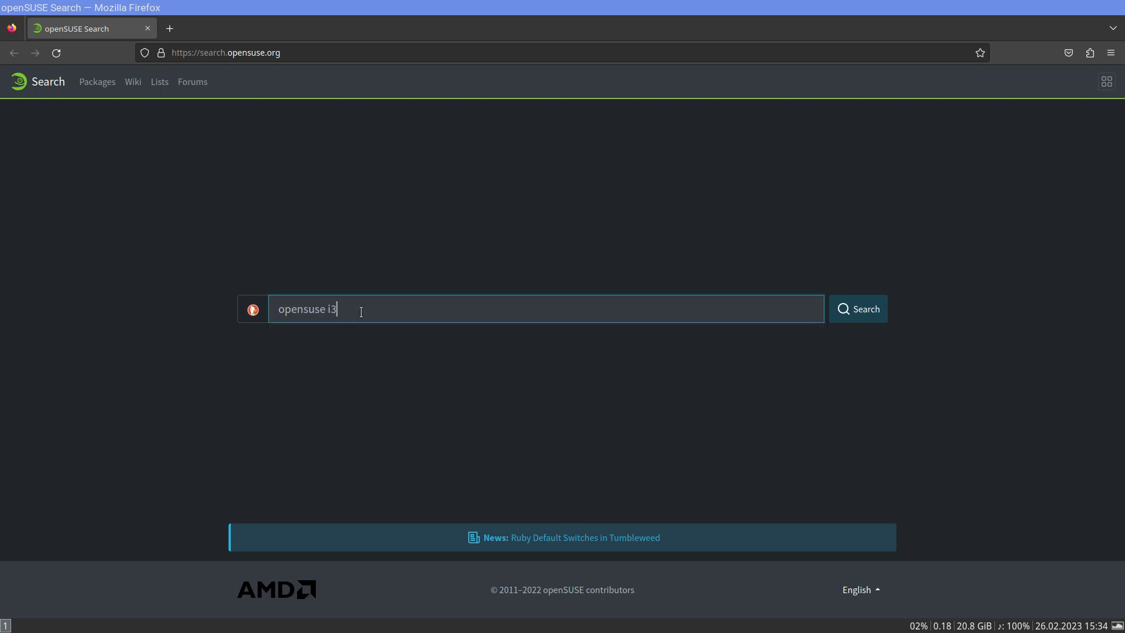
type("-gaps")
key("Return")
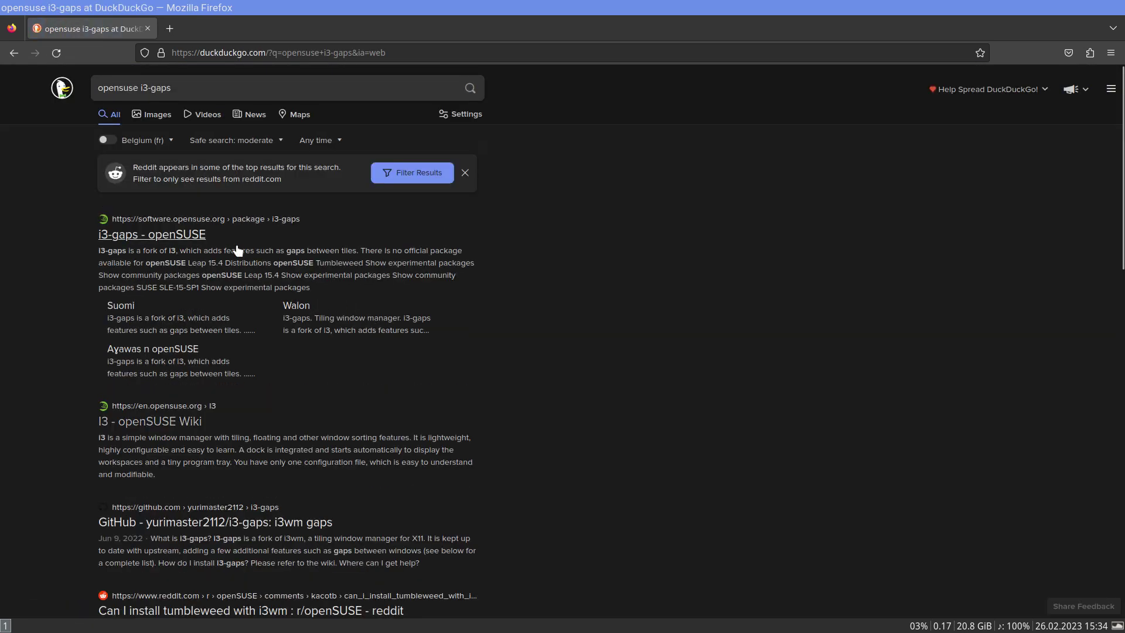
Review the i3-gaps openSUSE package page, then go back to the search results
left_click(165, 234)
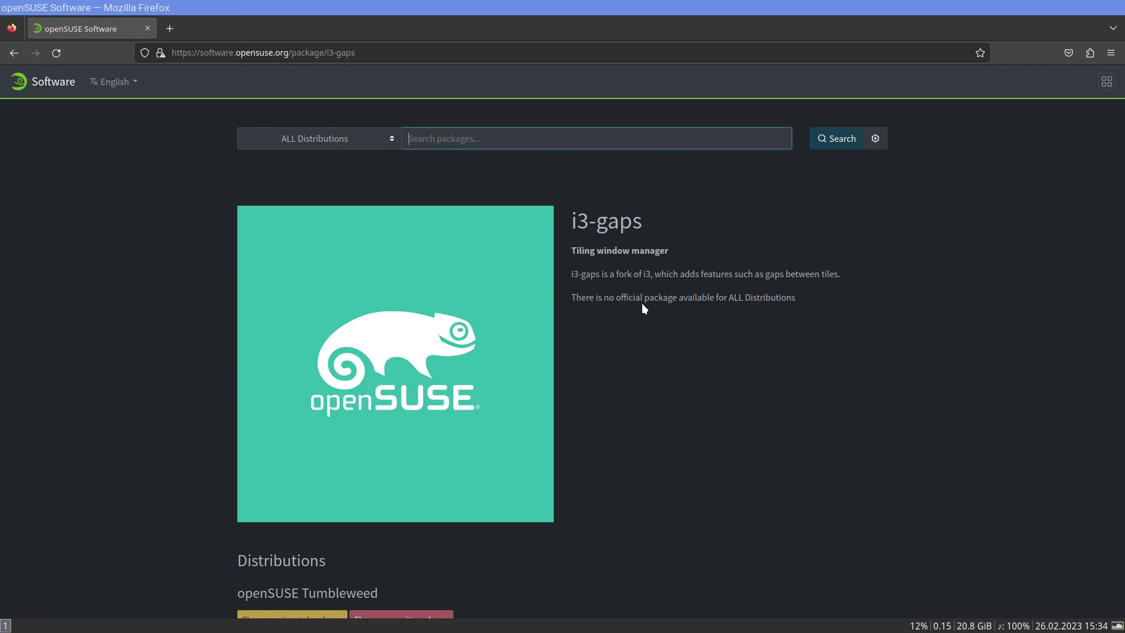
scroll(647, 281, "down", 3)
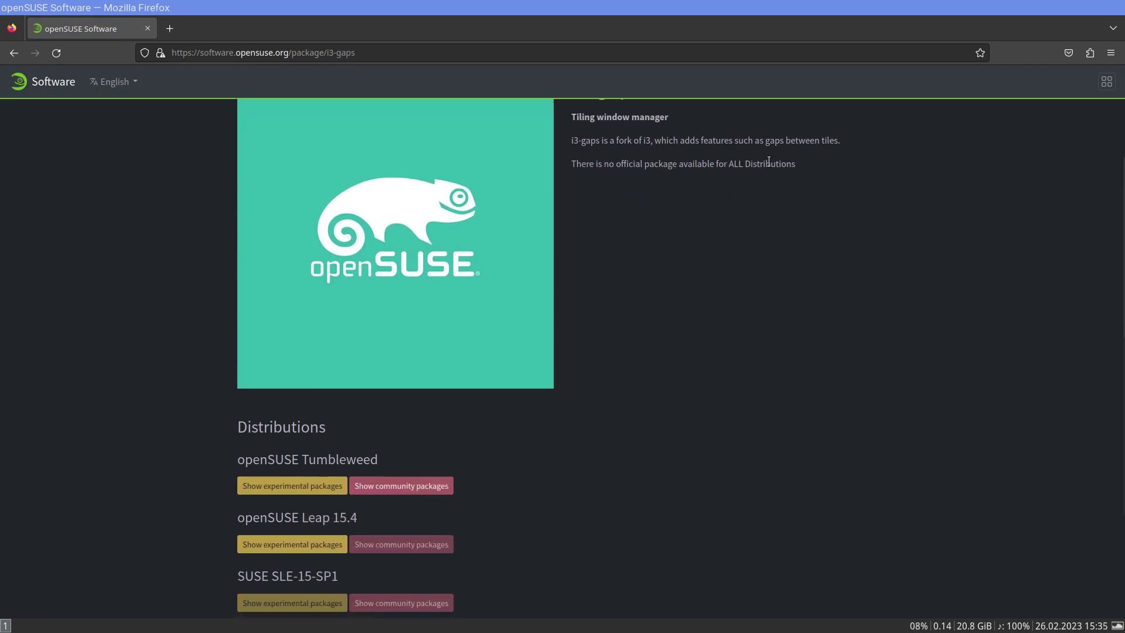
scroll(685, 354, "down", 3)
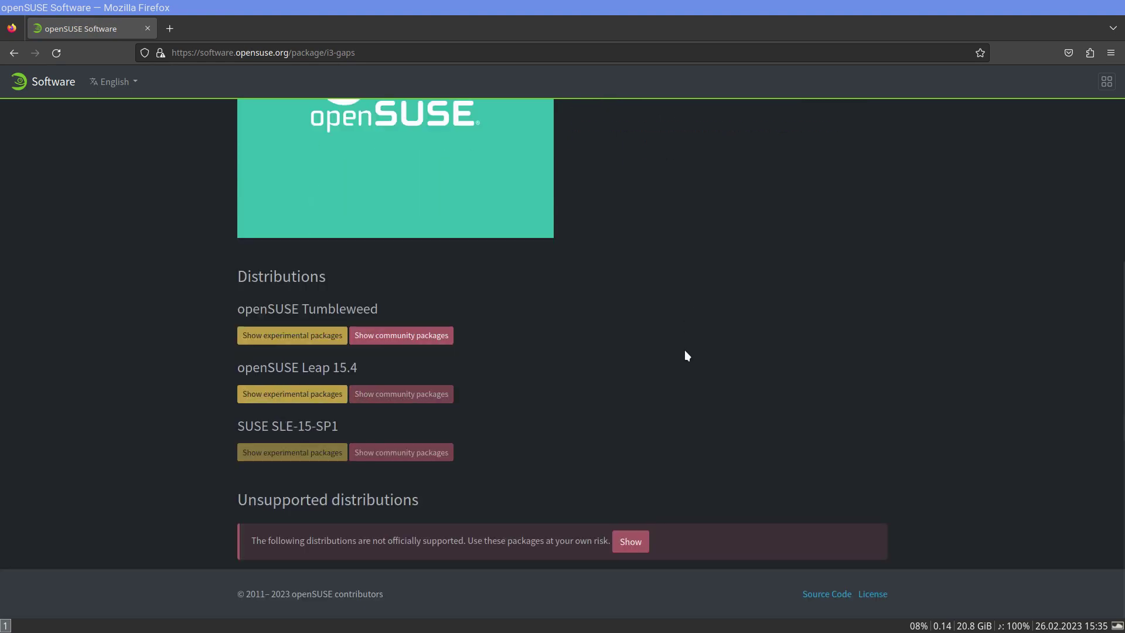
scroll(686, 355, "up", 6)
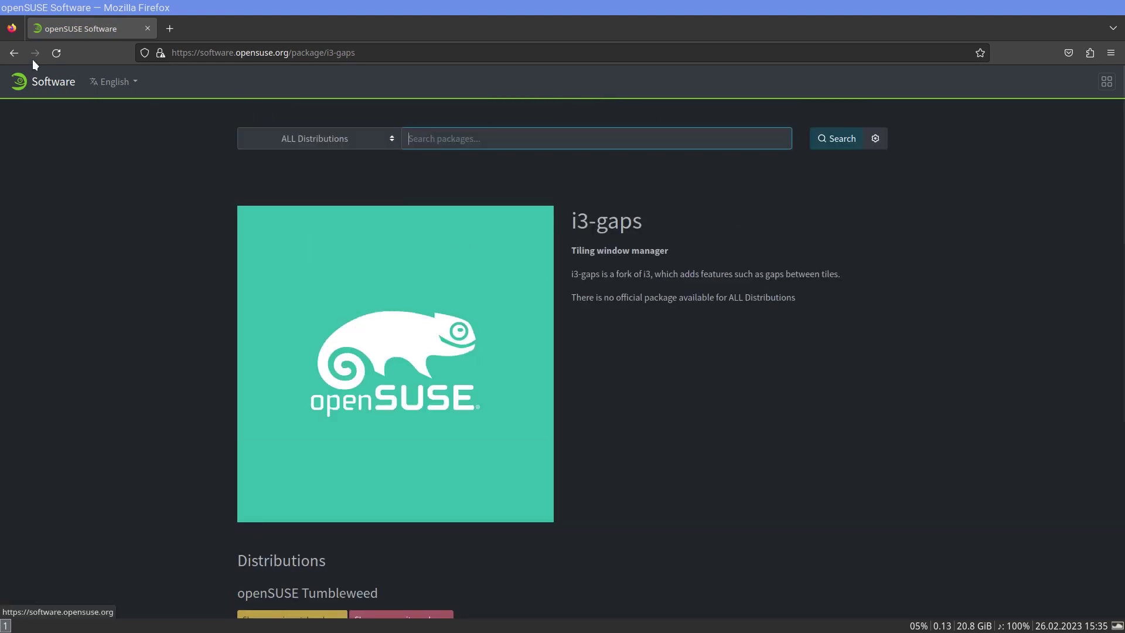
left_click(14, 54)
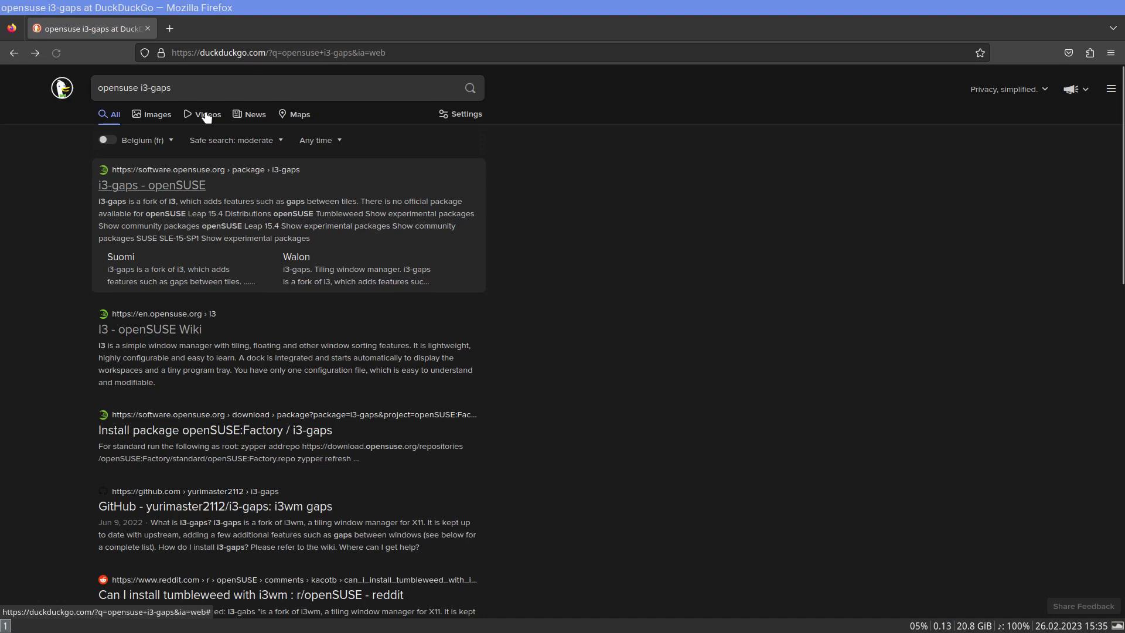
left_click(183, 329)
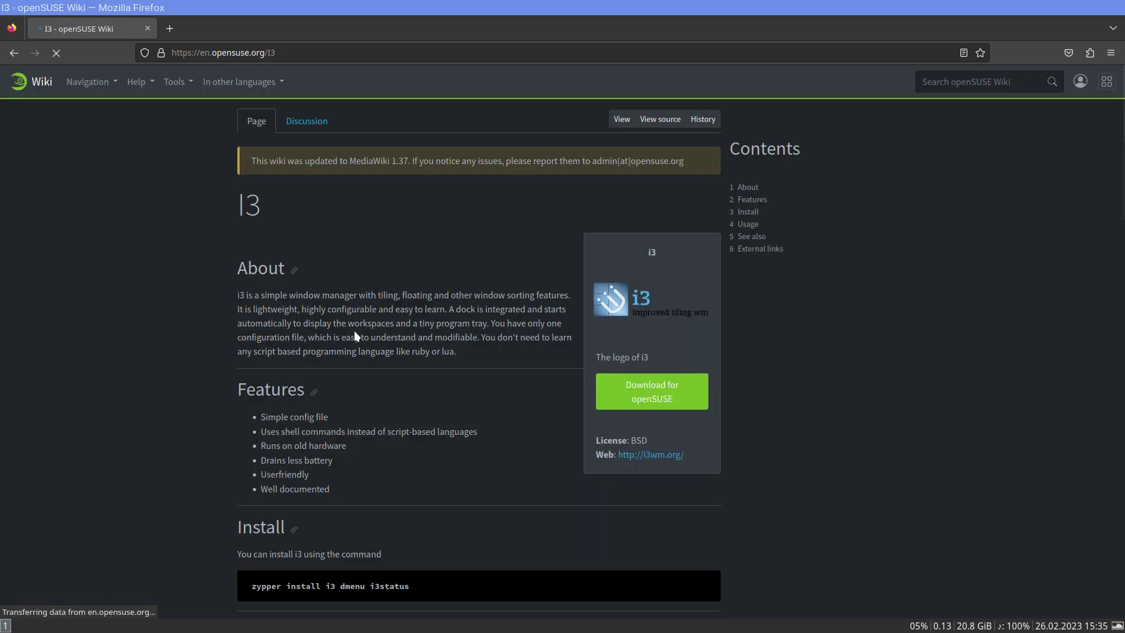
scroll(353, 330, "down", 10)
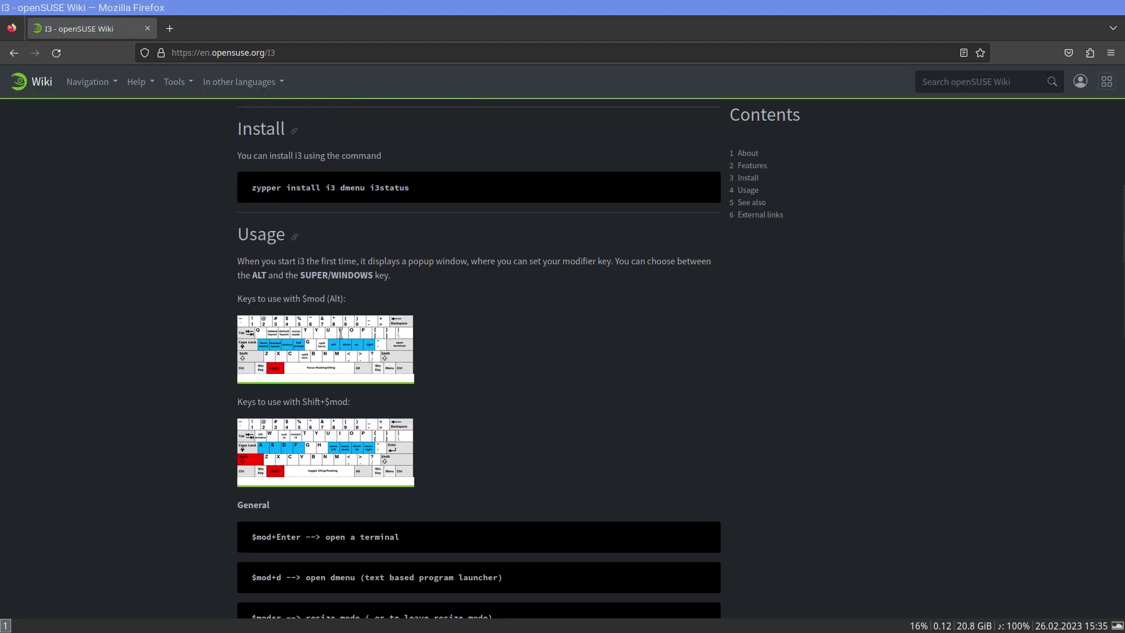
scroll(340, 333, "down", 3)
scroll(339, 333, "down", 7)
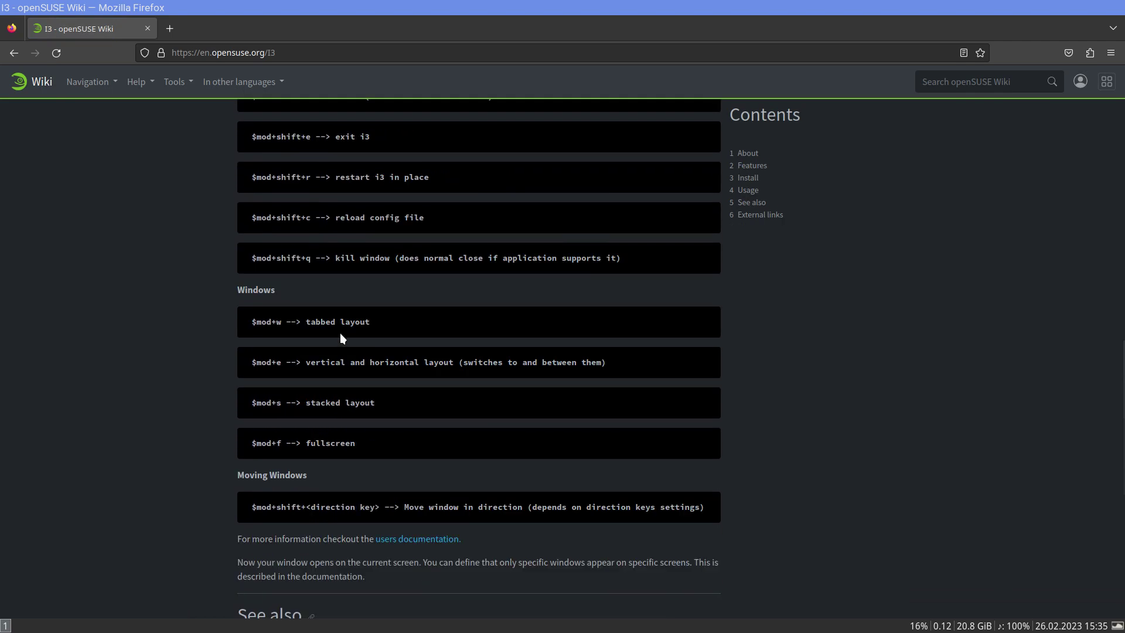
scroll(339, 332, "down", 3)
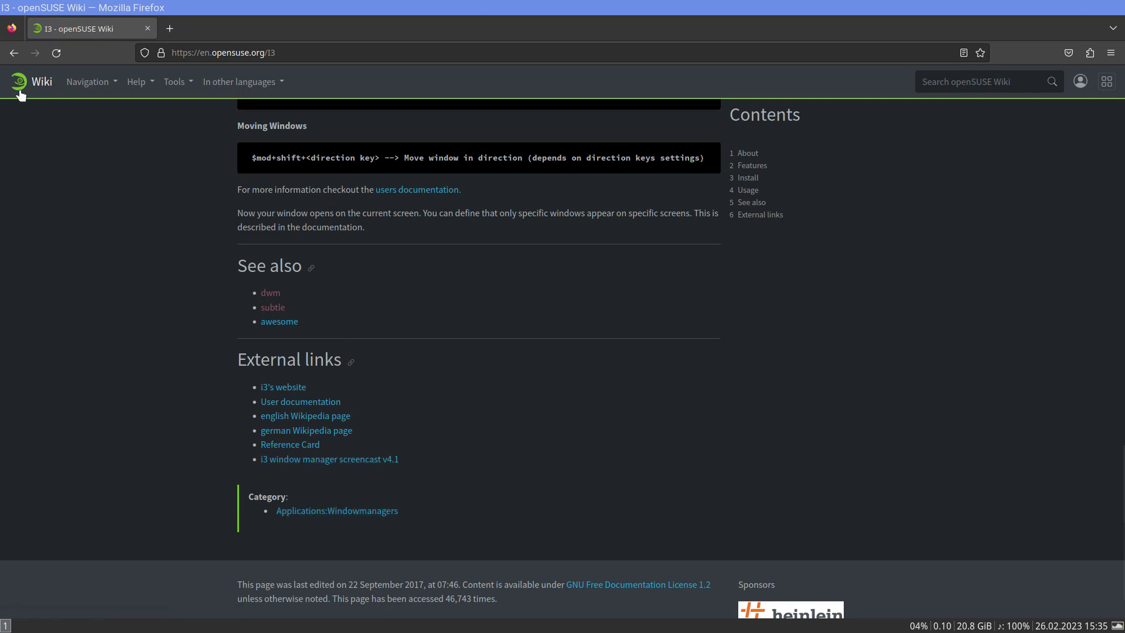
left_click(13, 53)
scroll(69, 423, "down", 2)
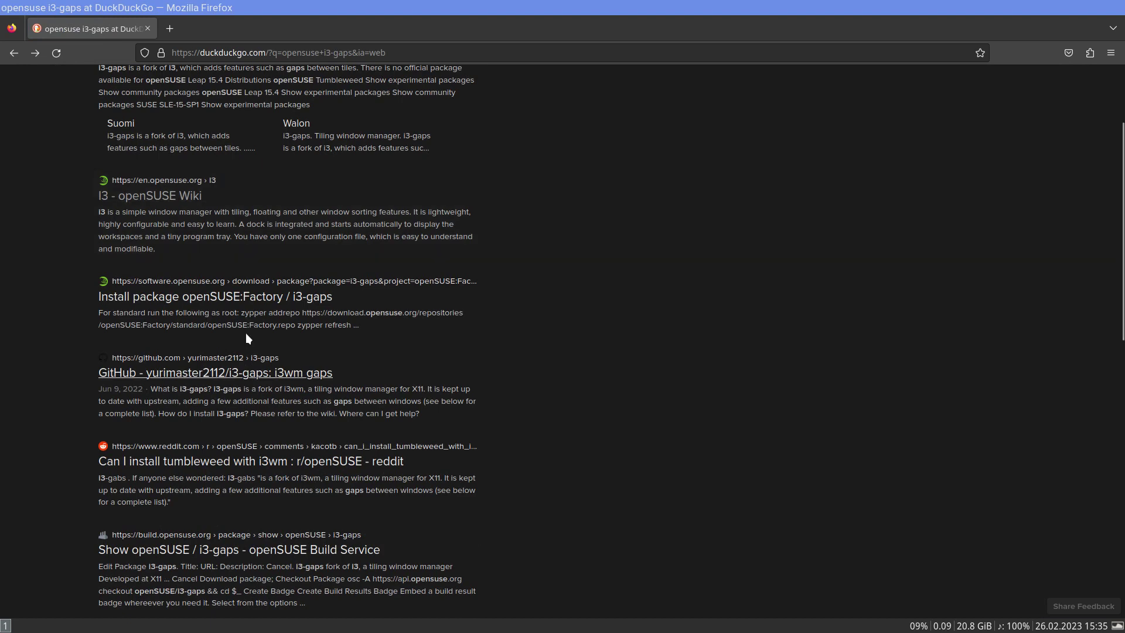
On the openSUSE:Factory i3-gaps page, download the .ymp file and select the zypper addrepo command
left_click(292, 297)
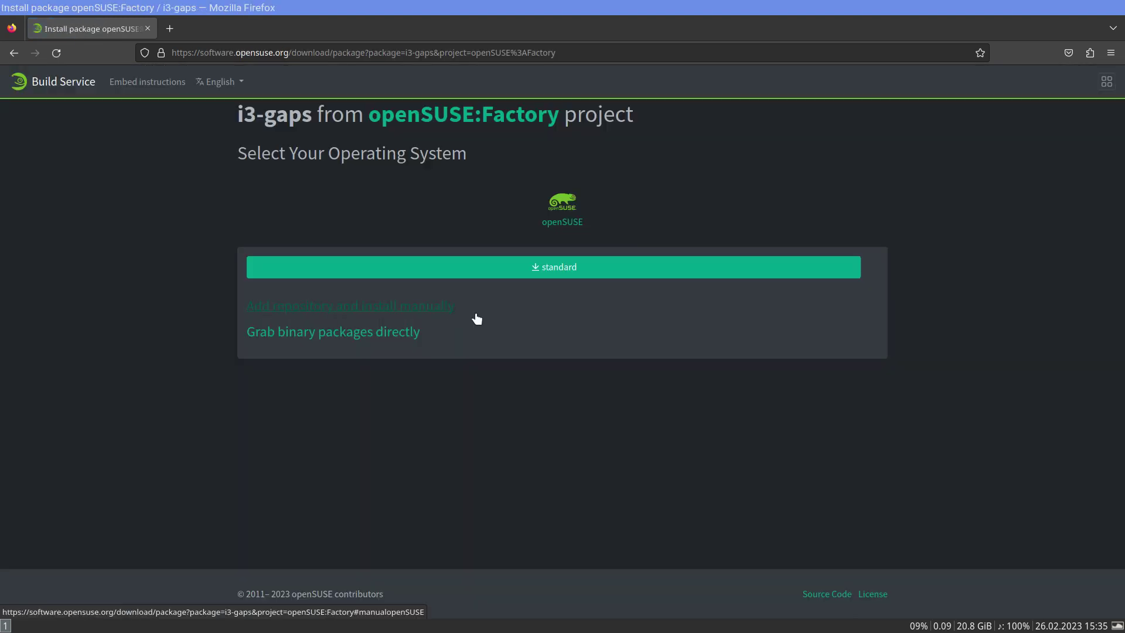
left_click(565, 278)
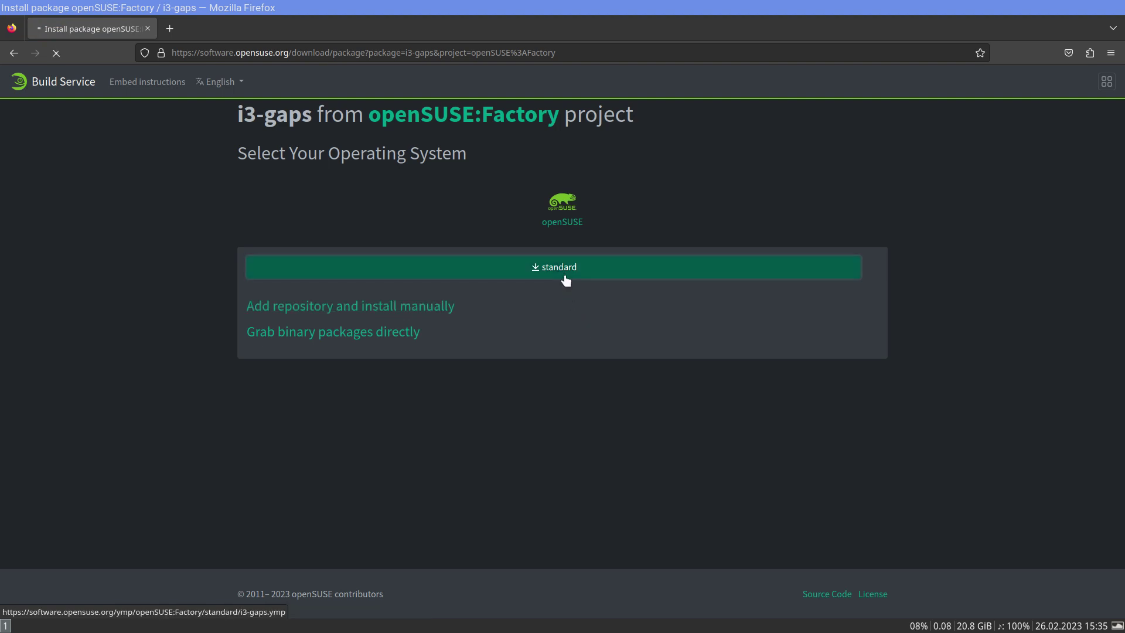
left_click(416, 306)
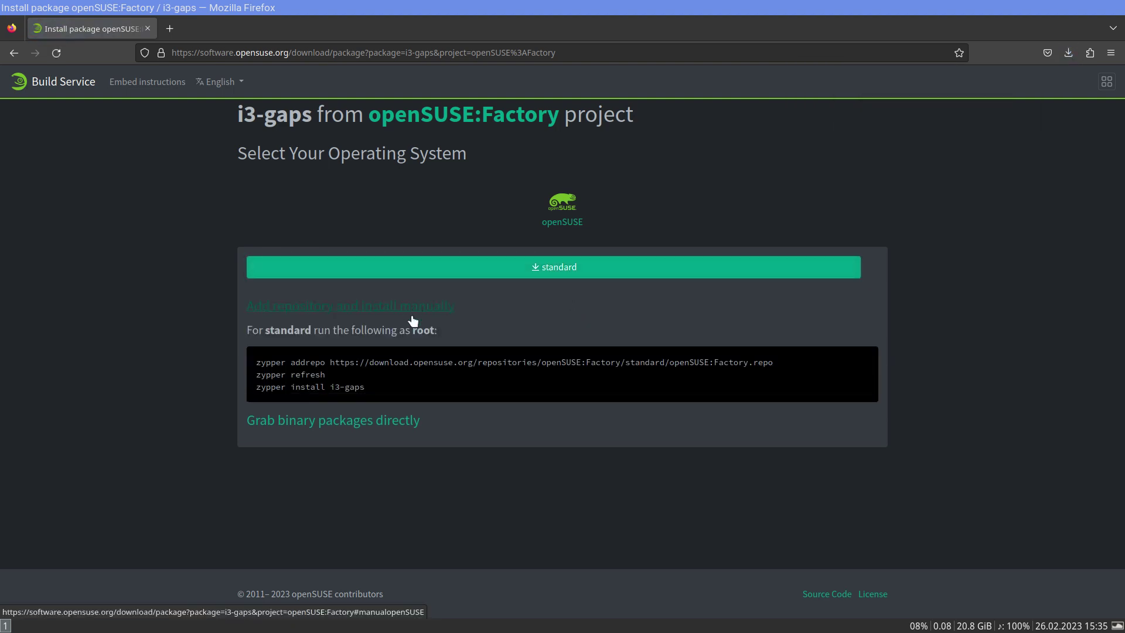
left_click_drag(775, 363, 259, 362)
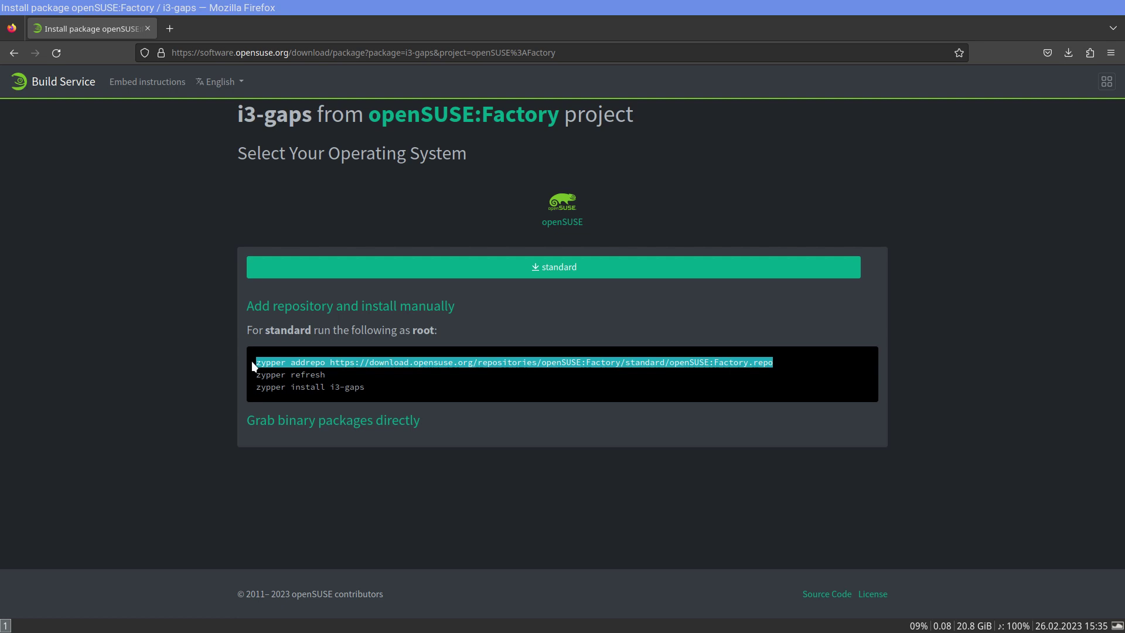
Run the pasted zypper addrepo command with sudo, then download the i3-gaps x86_64 rpm instead
key("super+Return")
type("sudo")
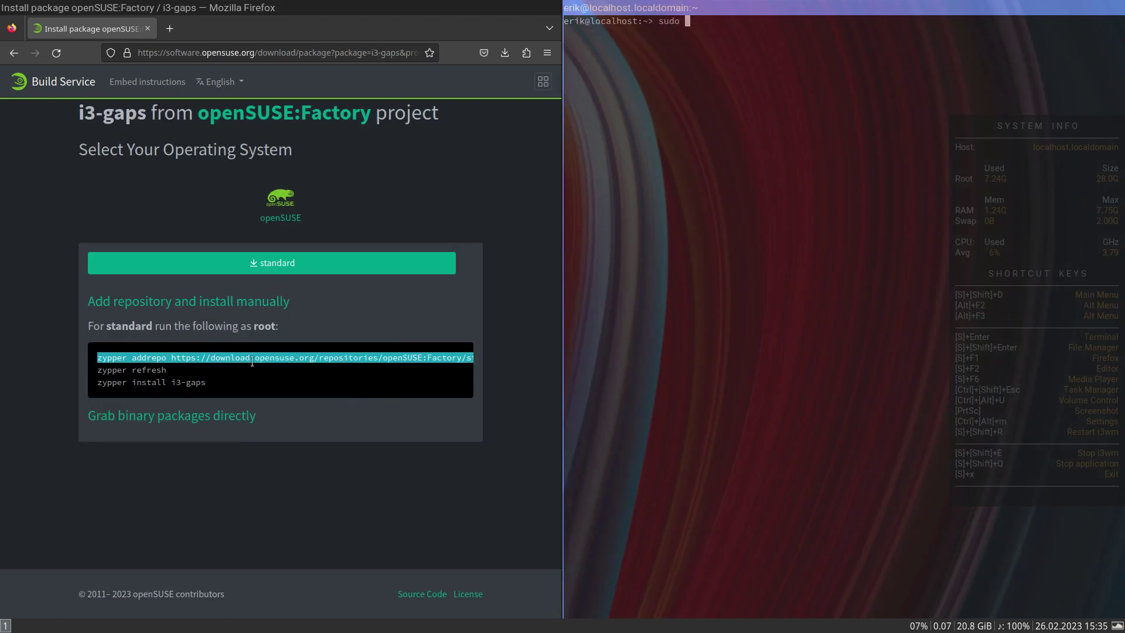
type("zypper addrepo https://download.opensuse.org/repositories/openSUSE:Factory/standard/openSUSE:Factory.repo")
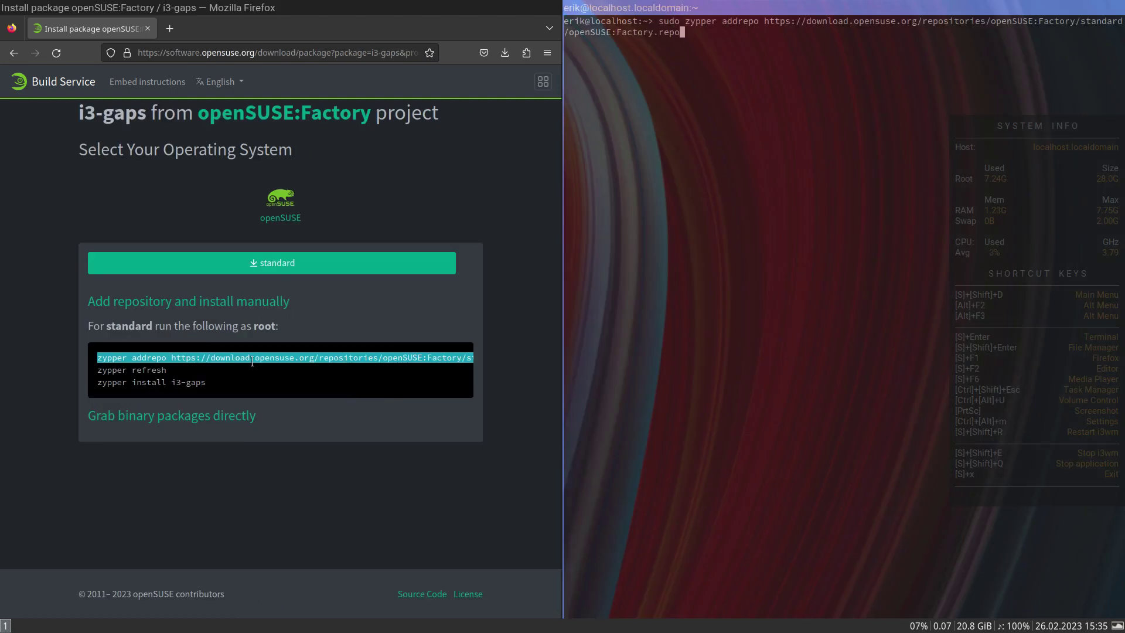
key("Return")
key("Return")
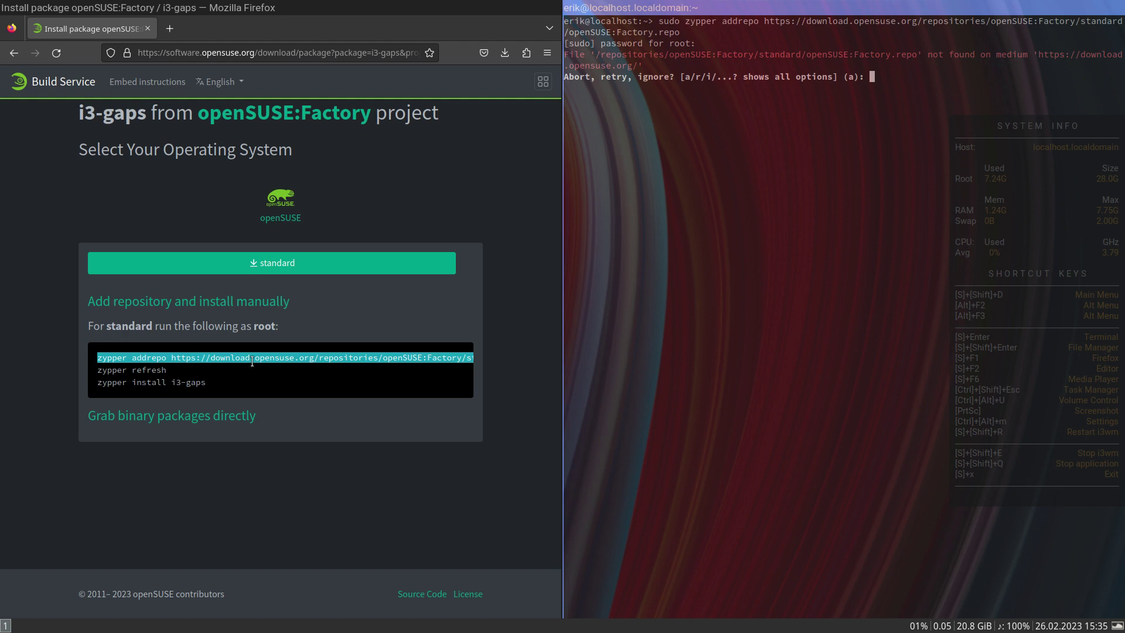
left_click(236, 417)
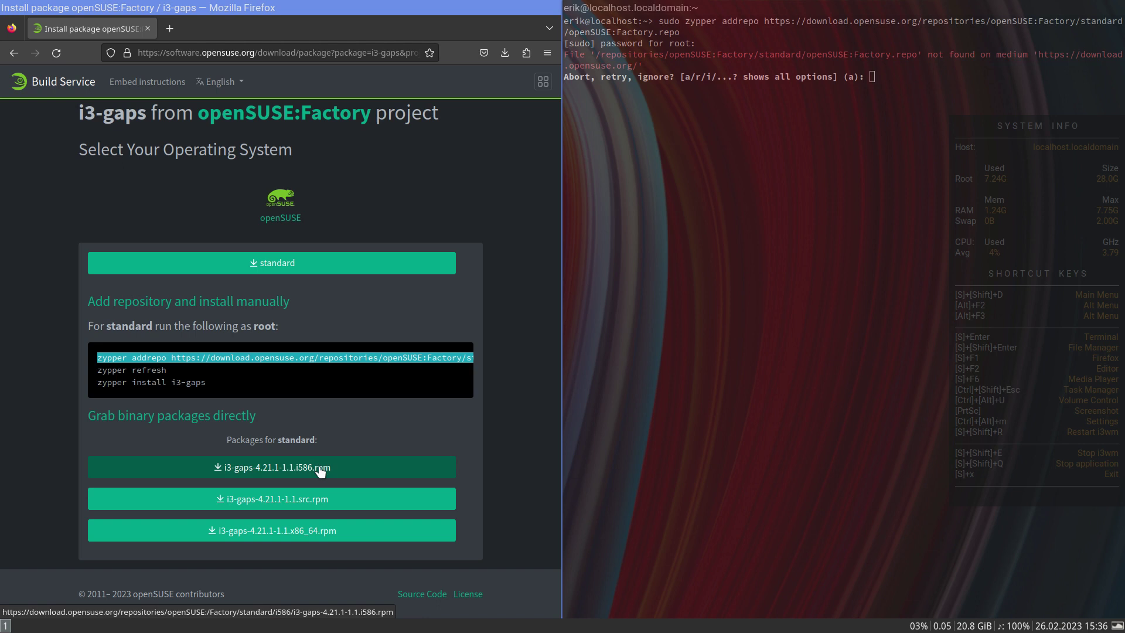
left_click(326, 533)
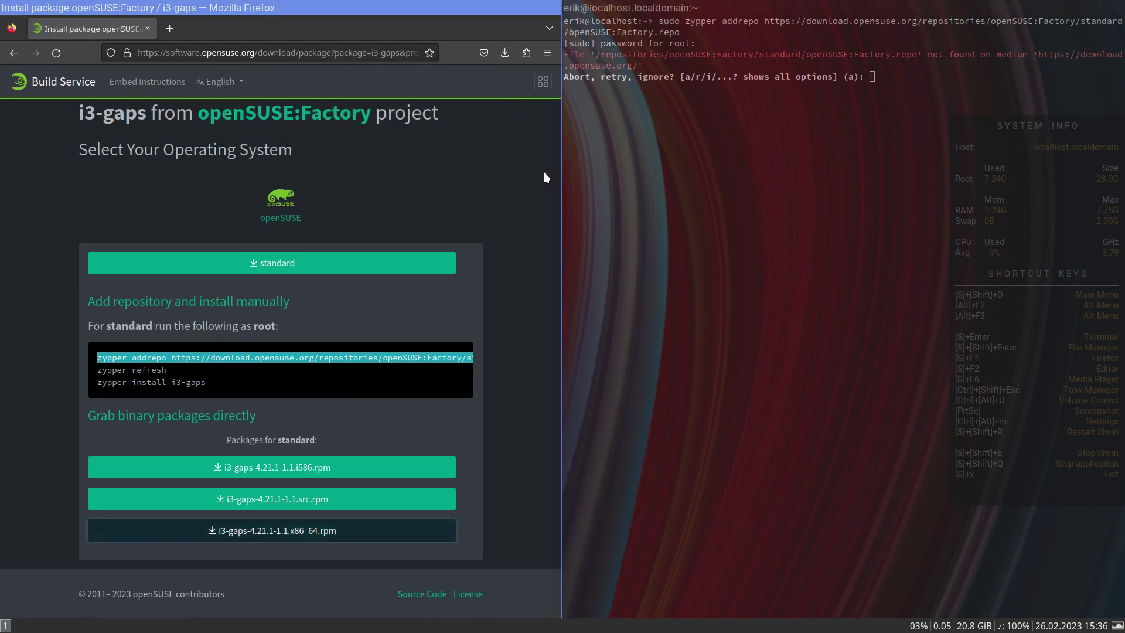
Close the browser and terminal, then open Downloads in Thunar and select the i3-gaps-next-git archive
key("super+shift+q")
key("super+shift+q")
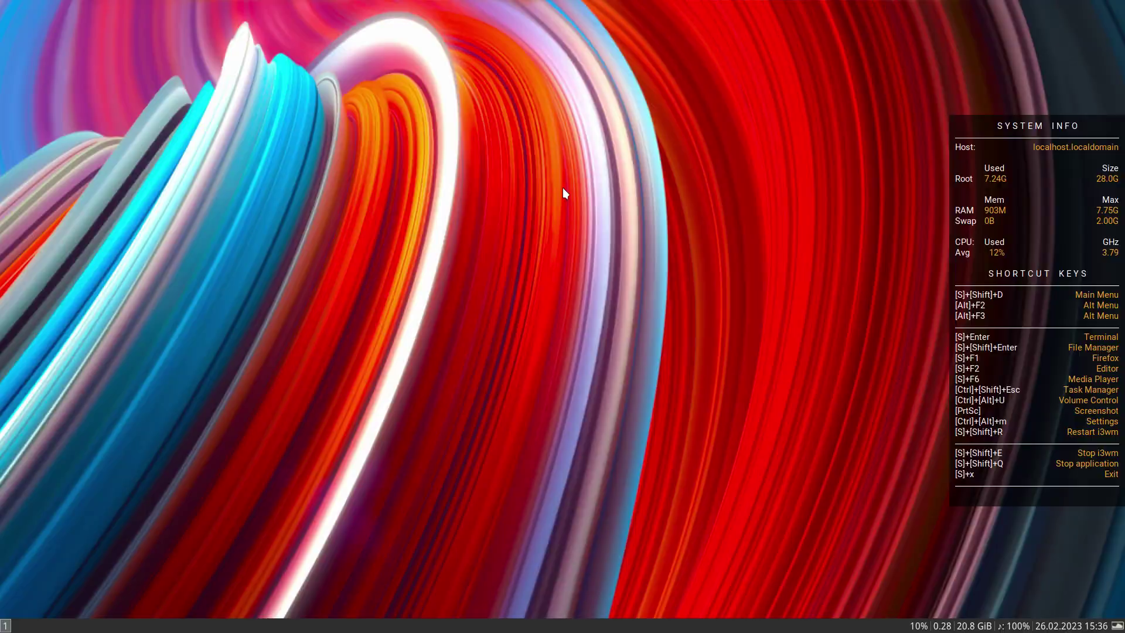
key("super+shift+Return")
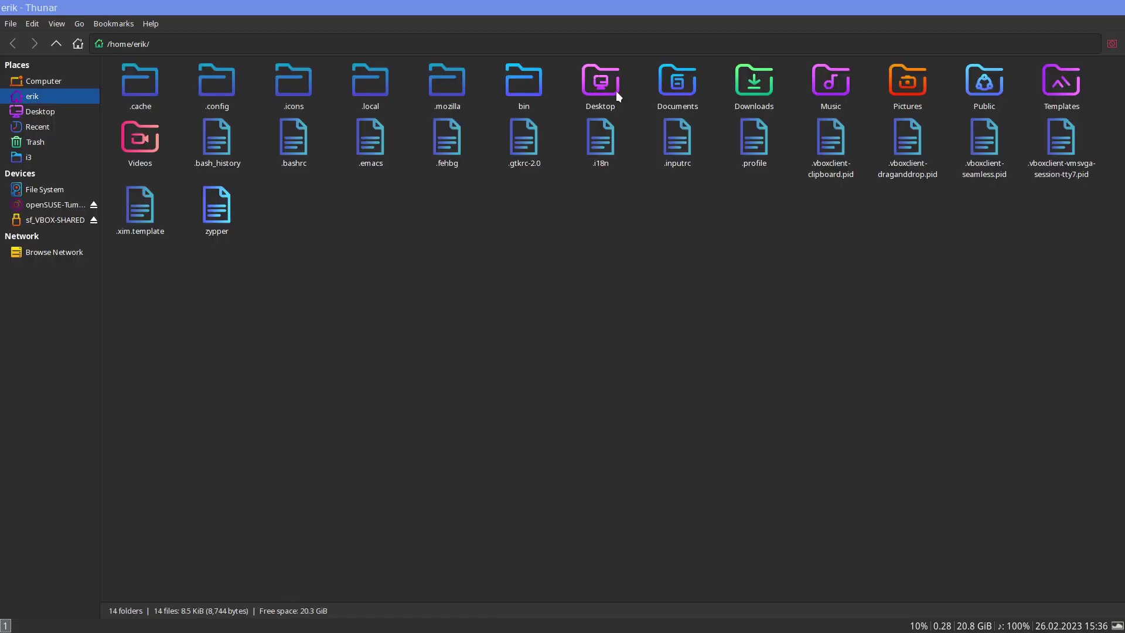
key("ctrl+h")
left_click(354, 82)
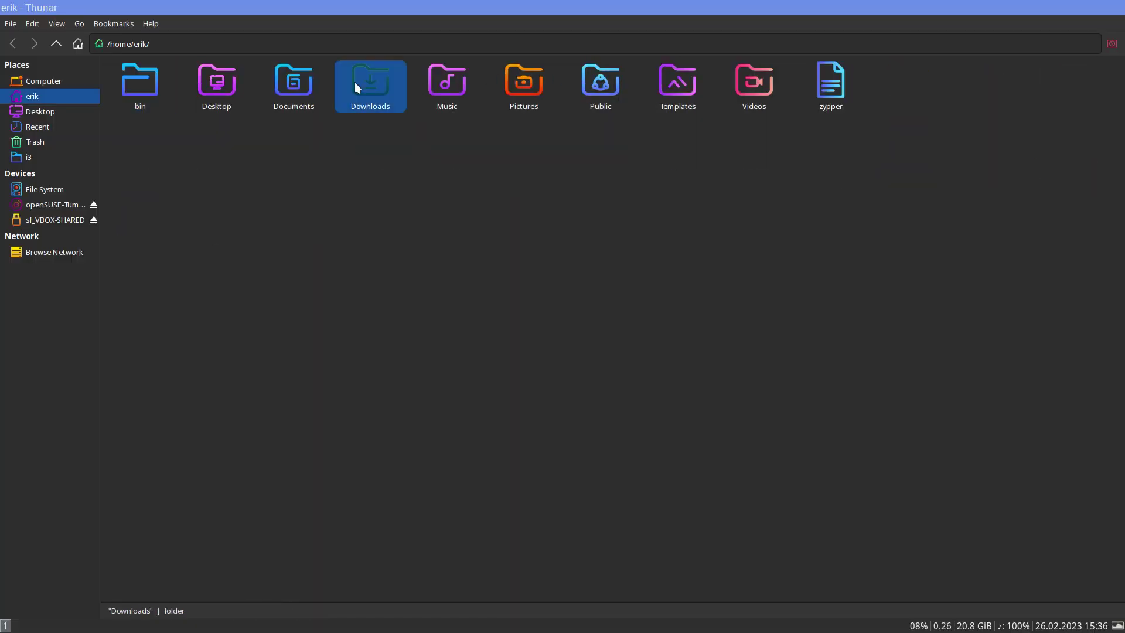
double_click(355, 86)
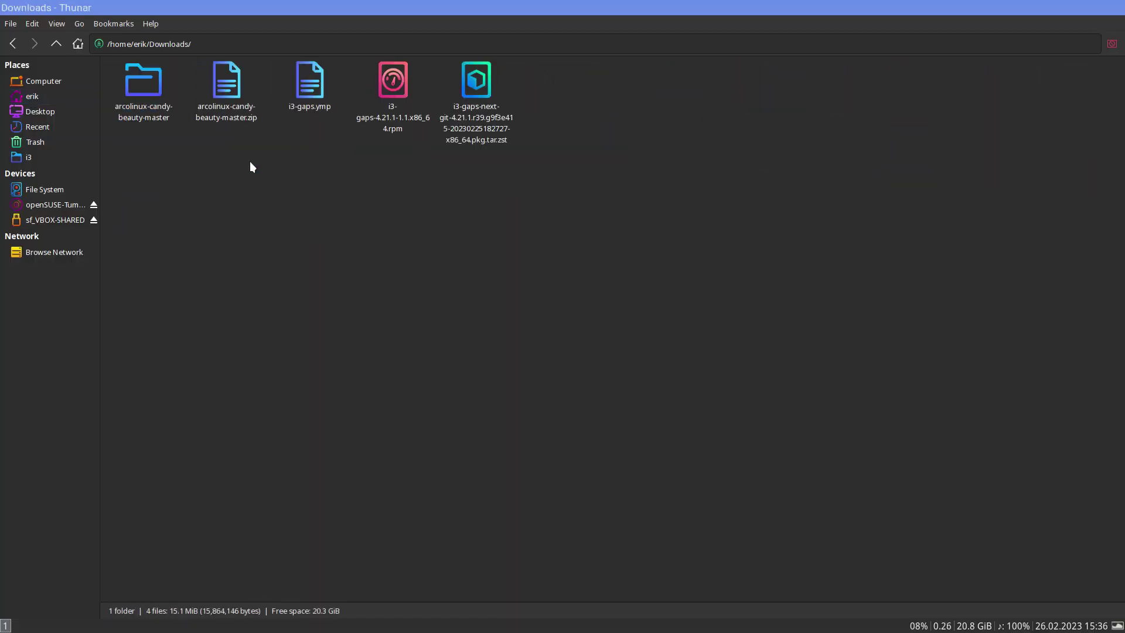
left_click(475, 91)
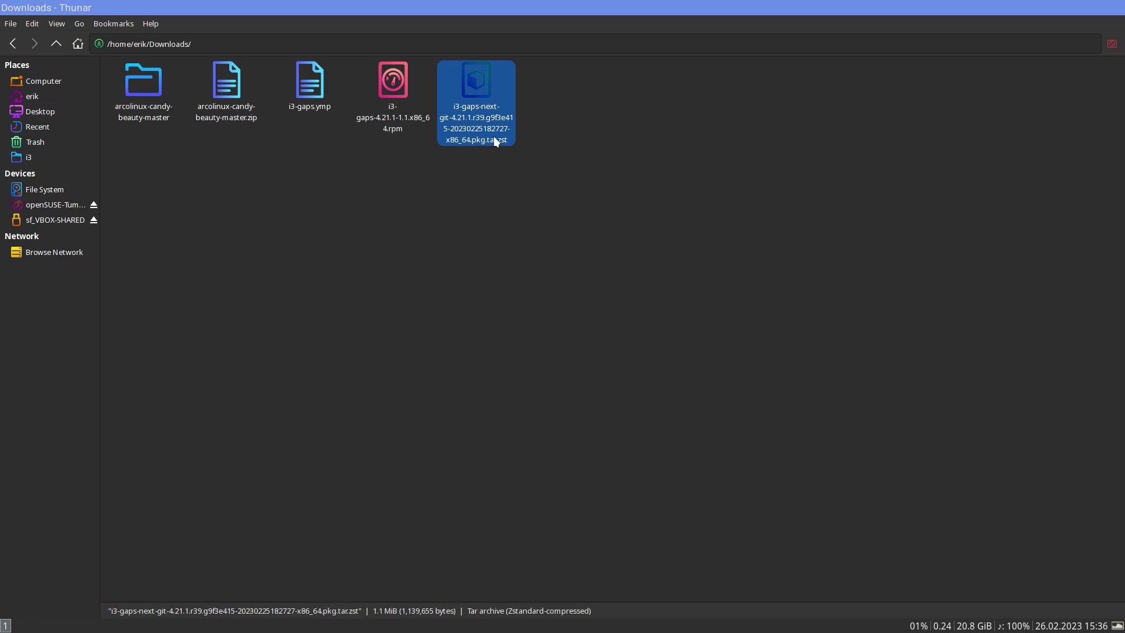
Open the i3-gaps-next-git archive in Ark and expand its etc and usr folders
double_click(461, 83)
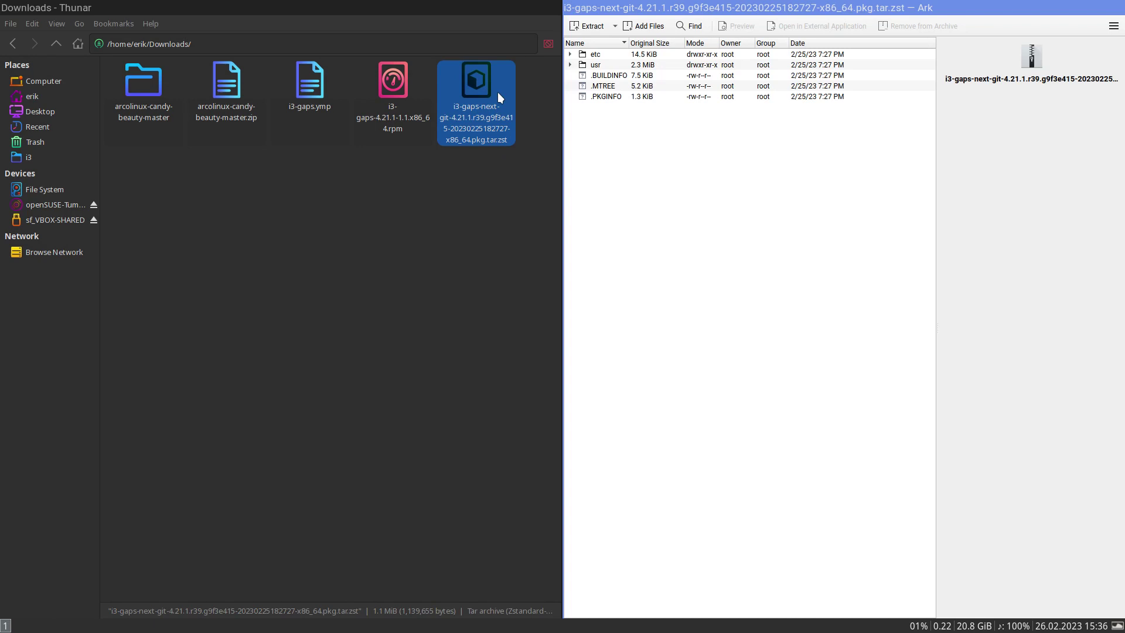
left_click(570, 54)
left_click(570, 75)
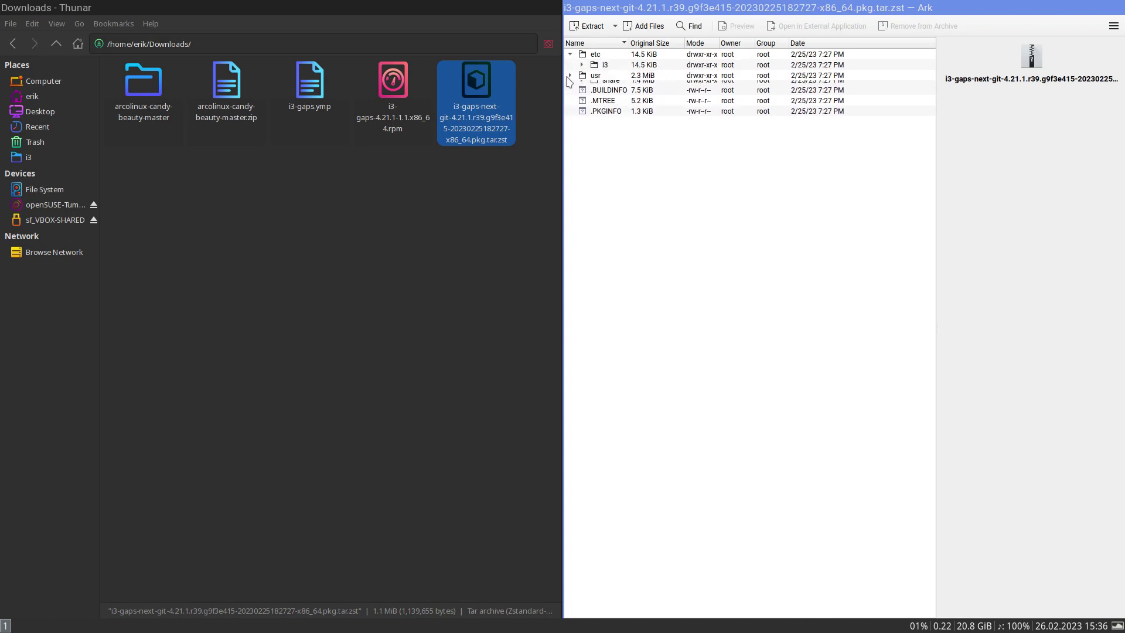
left_click(417, 248)
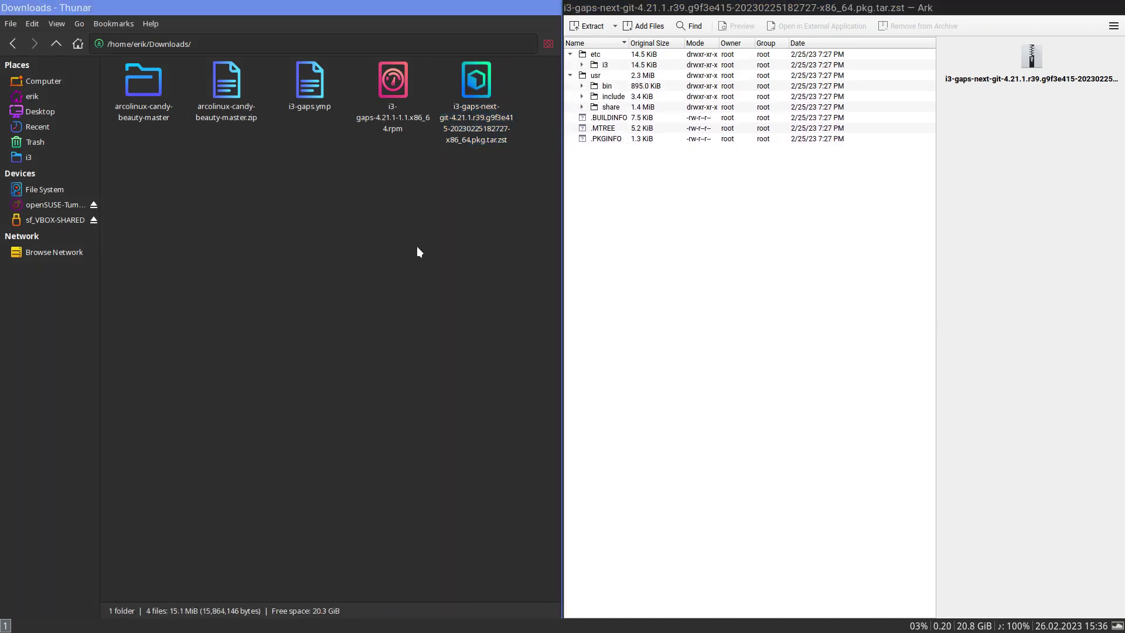
Switch to workspace 2, open a terminal and enter the pkill conky command
key("super+2")
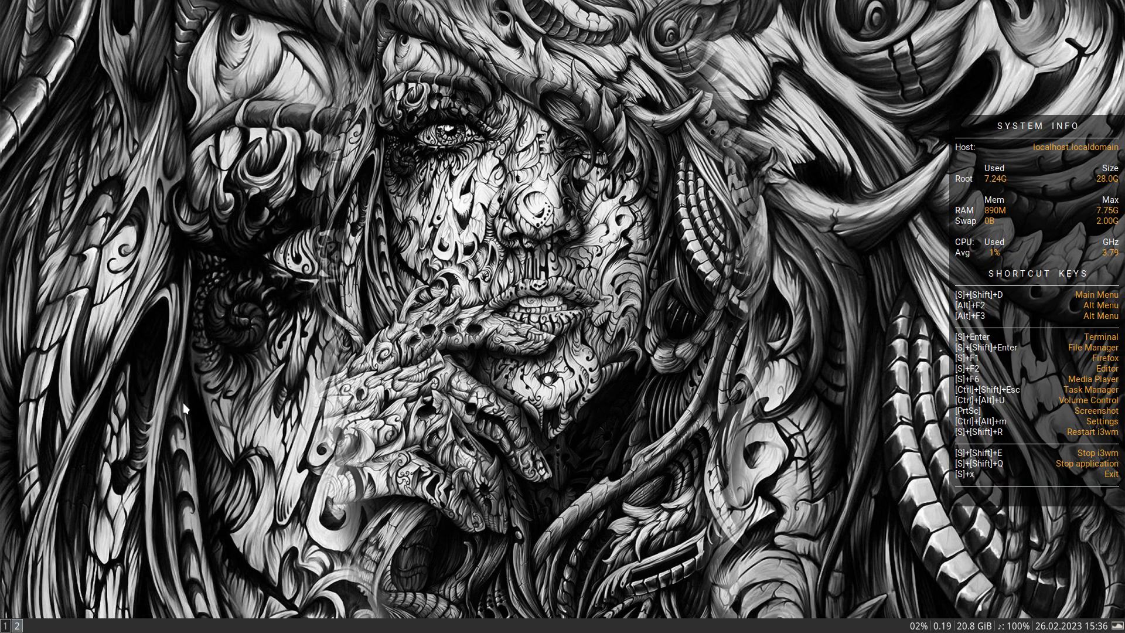
key("super+Return")
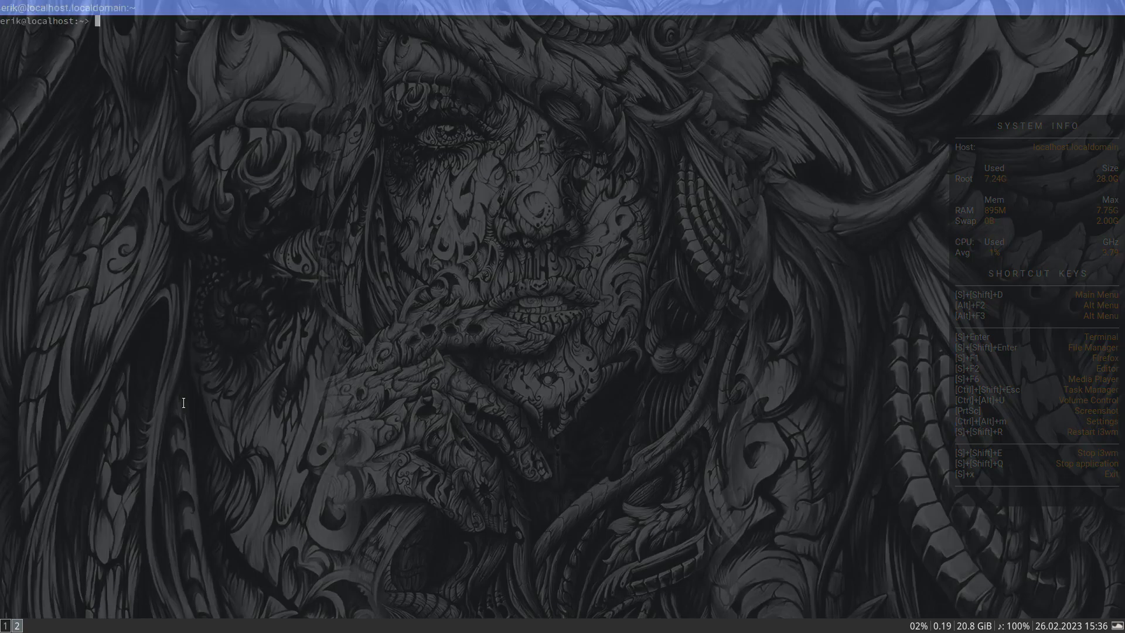
type("python")
key("BackSpace")
key("BackSpace")
key("BackSpace")
key("BackSpace")
key("BackSpace")
type("kill conky")
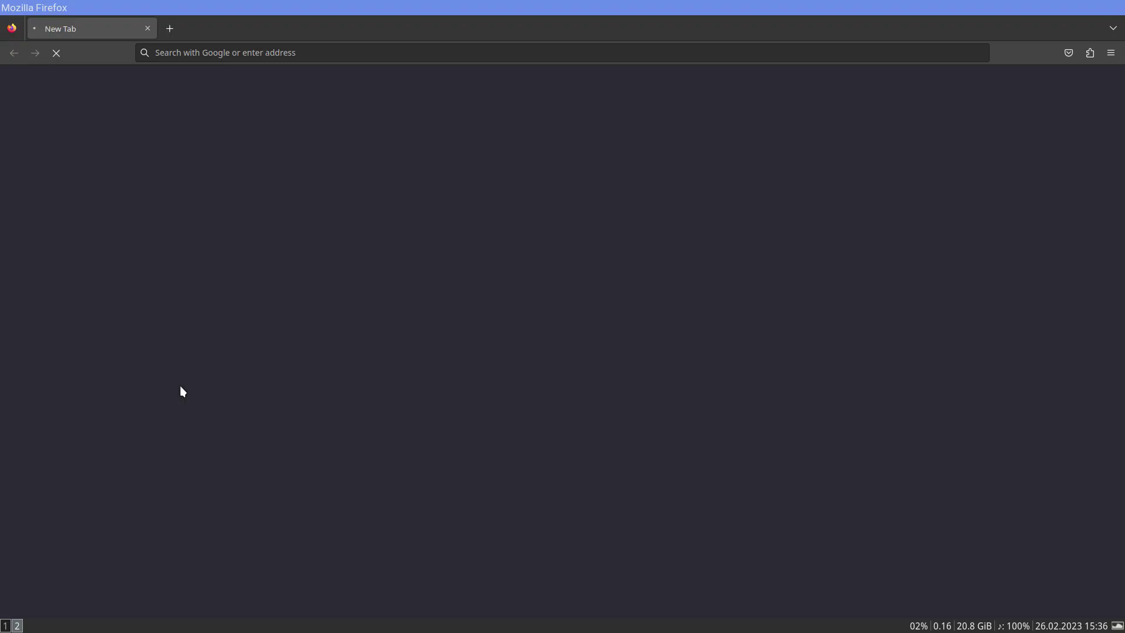
Search Google from Firefox's address bar for 'opensuse install tar.zst'
left_click(279, 54)
type("opensues")
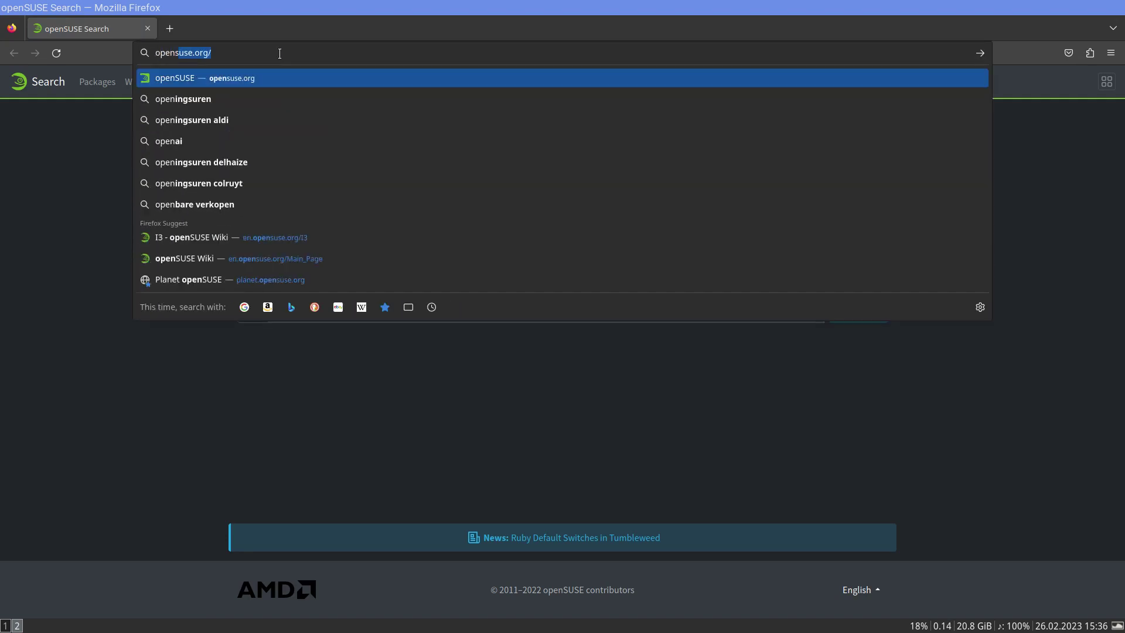
key("BackSpace")
key("BackSpace")
type("se install")
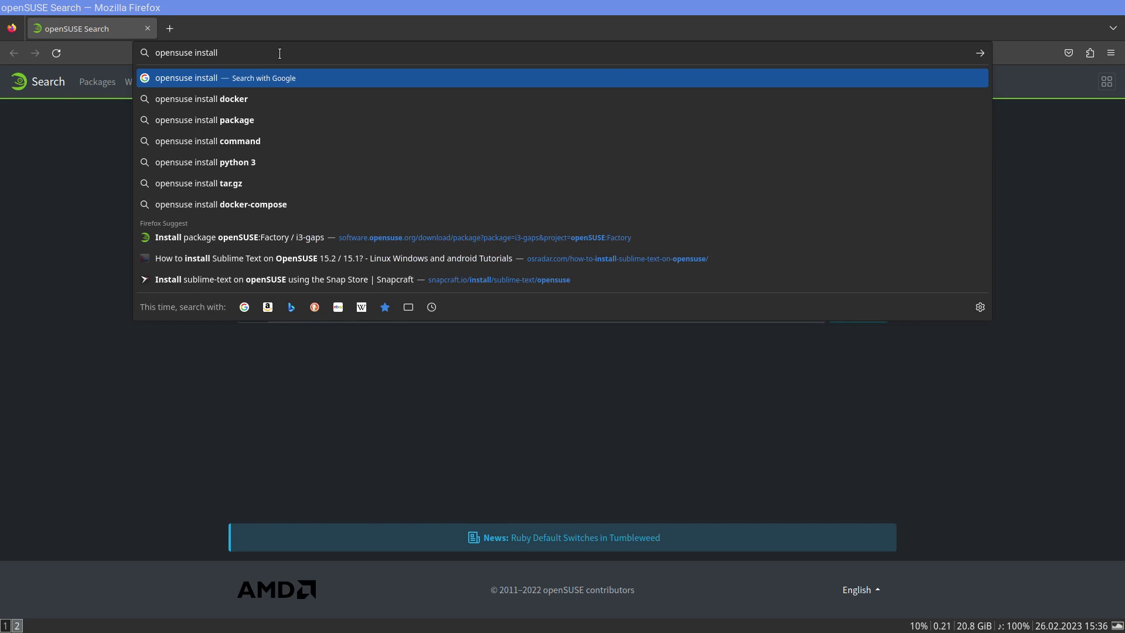
key("Down")
key("Down")
key("Down")
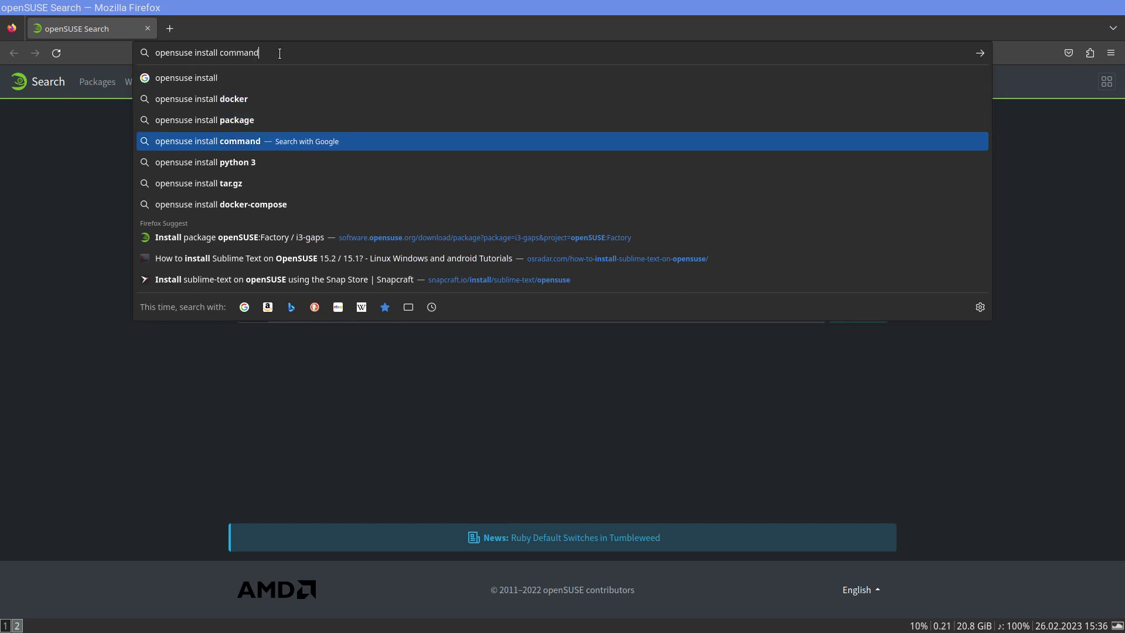
left_click(4, 625)
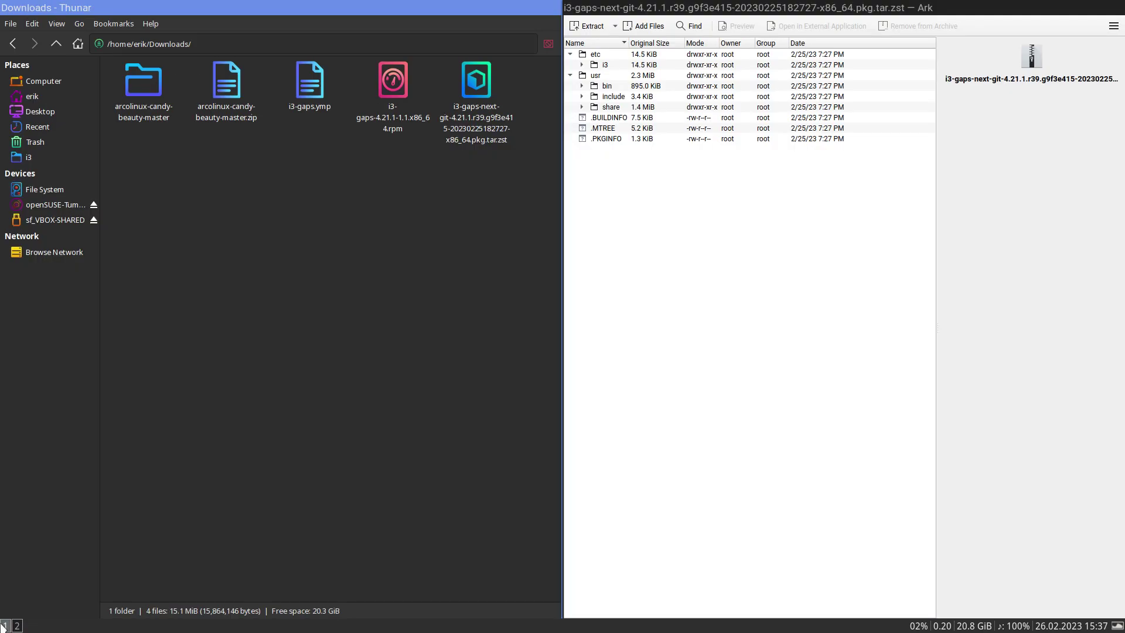
left_click(17, 625)
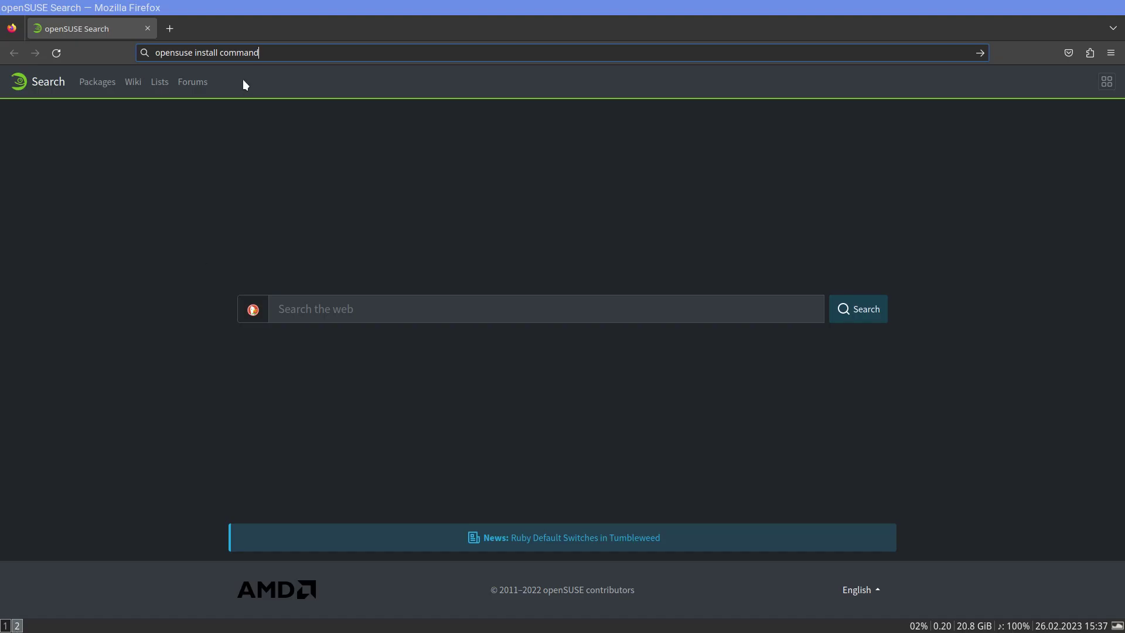
key("BackSpace")
key("BackSpace")
key("BackSpace")
key("BackSpace")
key("BackSpace")
key("BackSpace")
key("BackSpace")
type("tar")
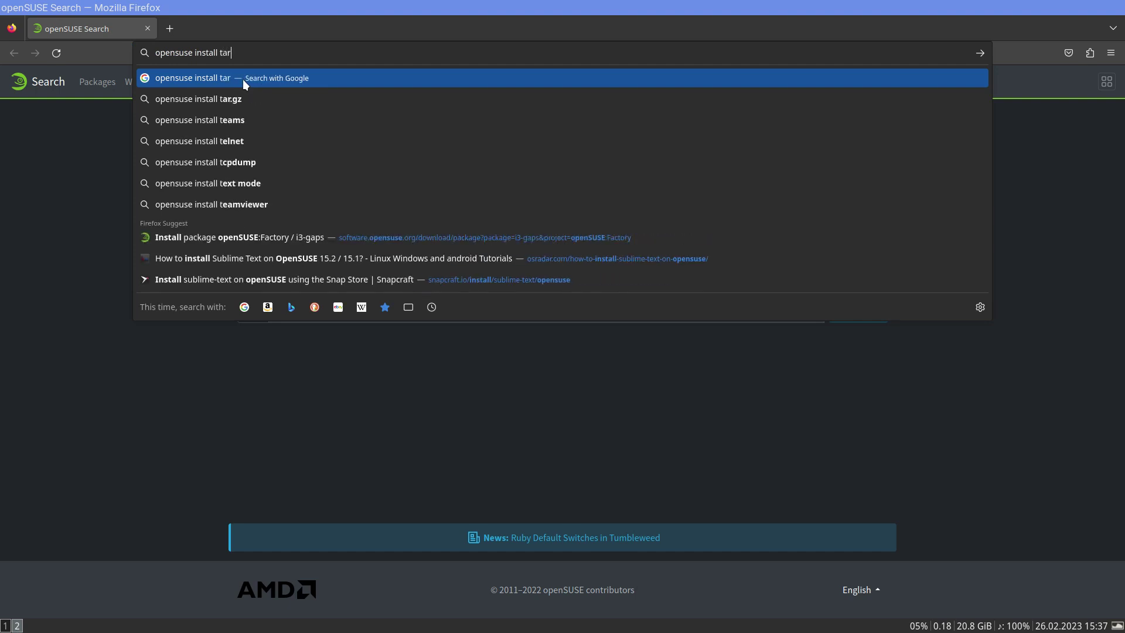
type(".")
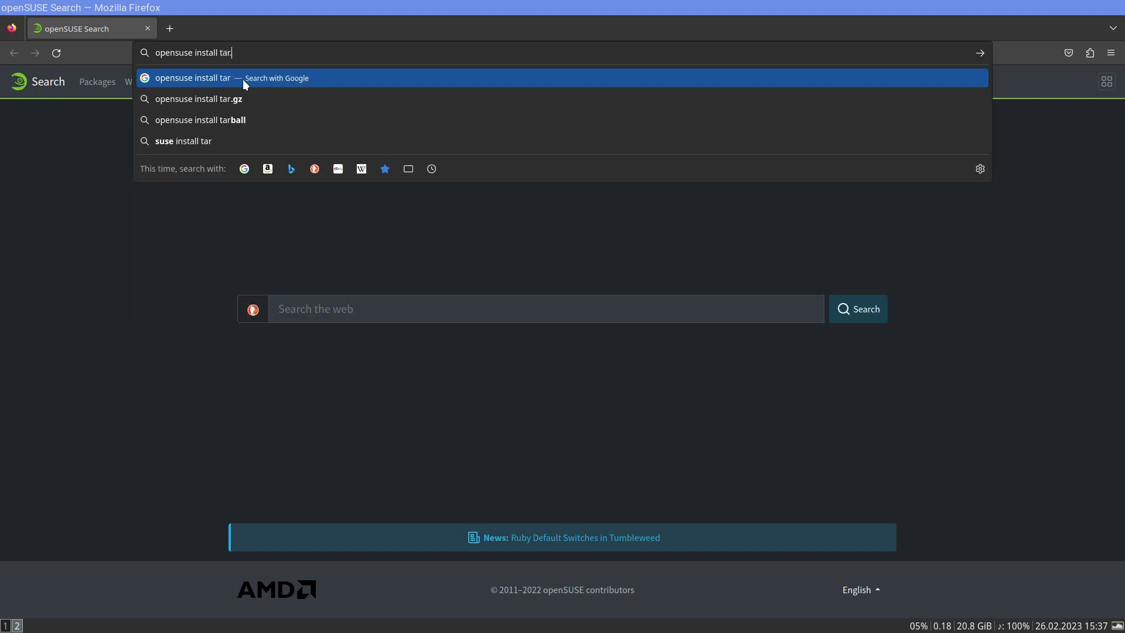
type("zst")
key("Return")
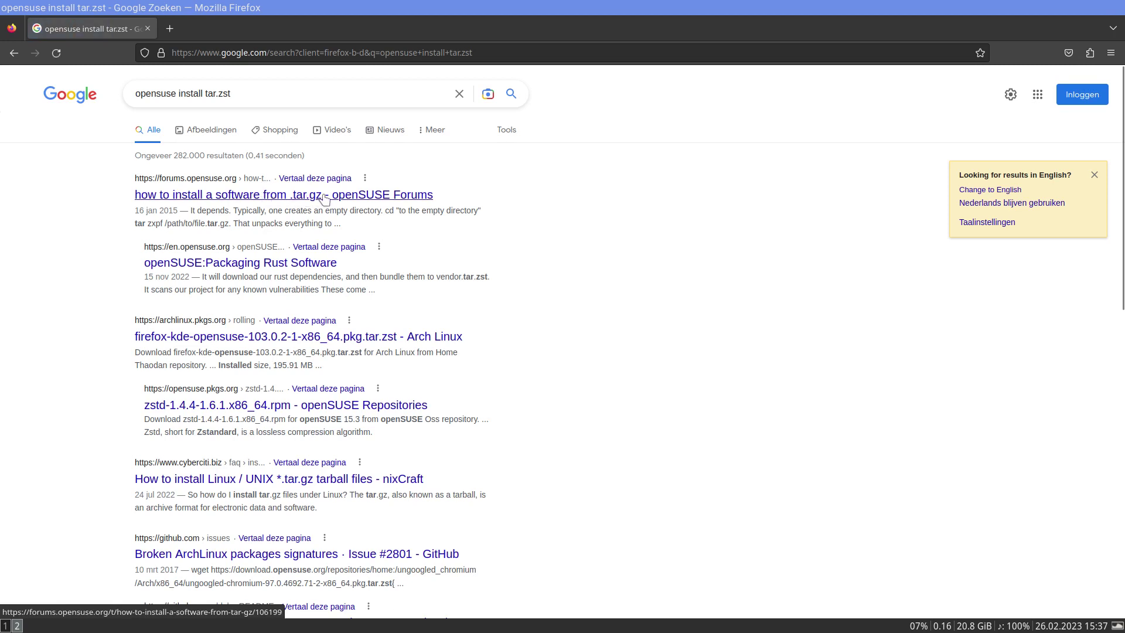
Open the openSUSE Forums tar.gz thread, return to the results, and scroll through the other tar.zst hits
left_click(324, 198)
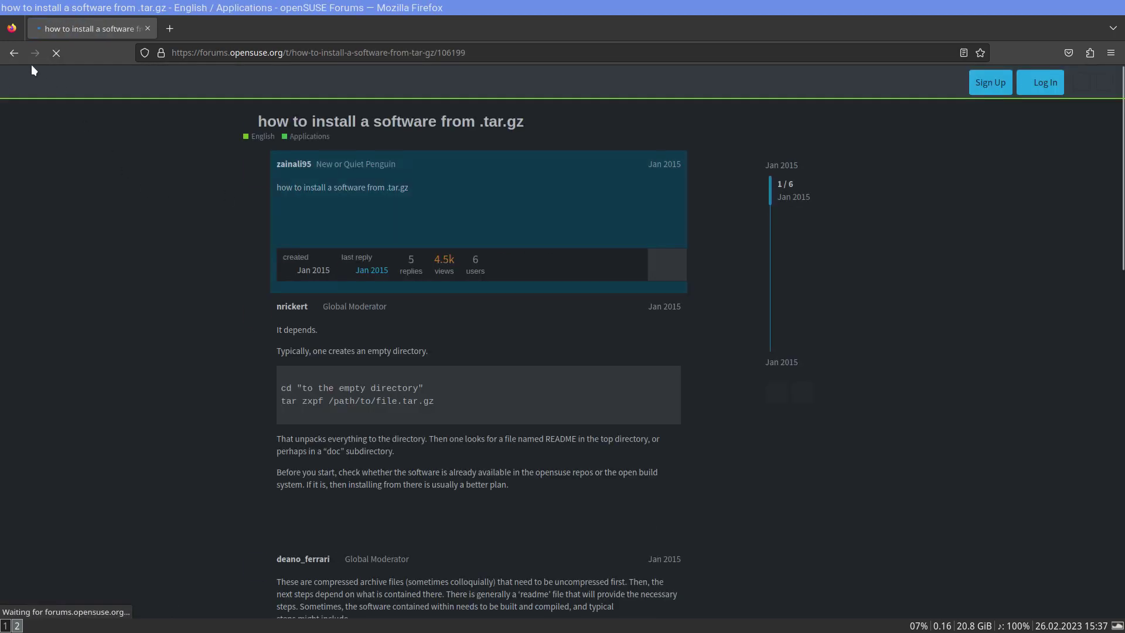
left_click(13, 53)
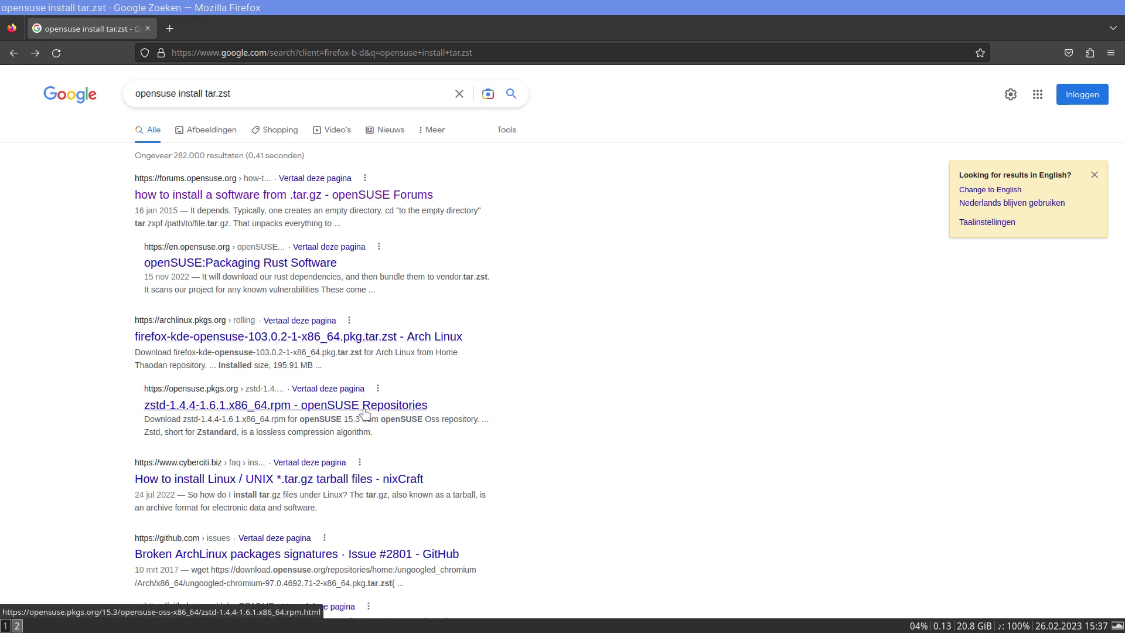
scroll(364, 414, "down", 3)
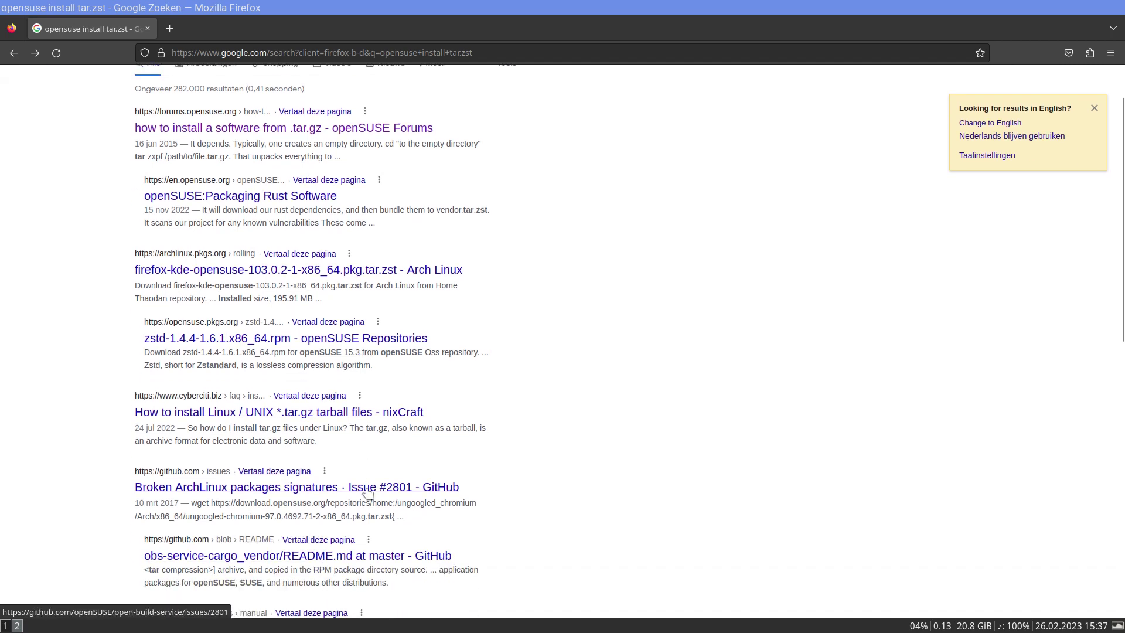
scroll(363, 497, "down", 1)
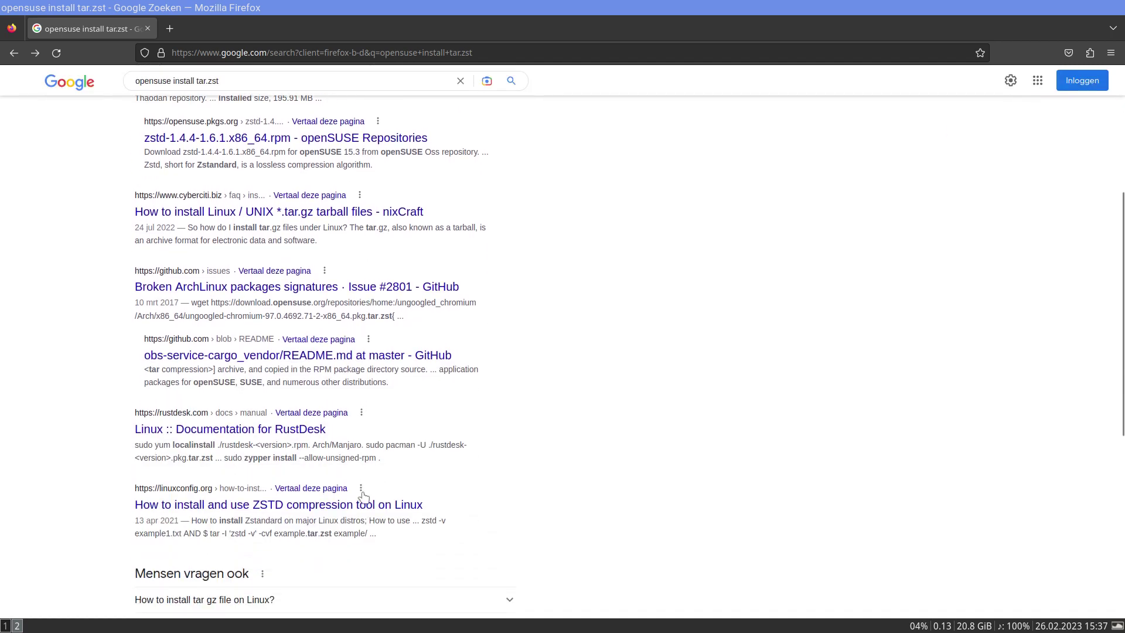
scroll(363, 495, "up", 4)
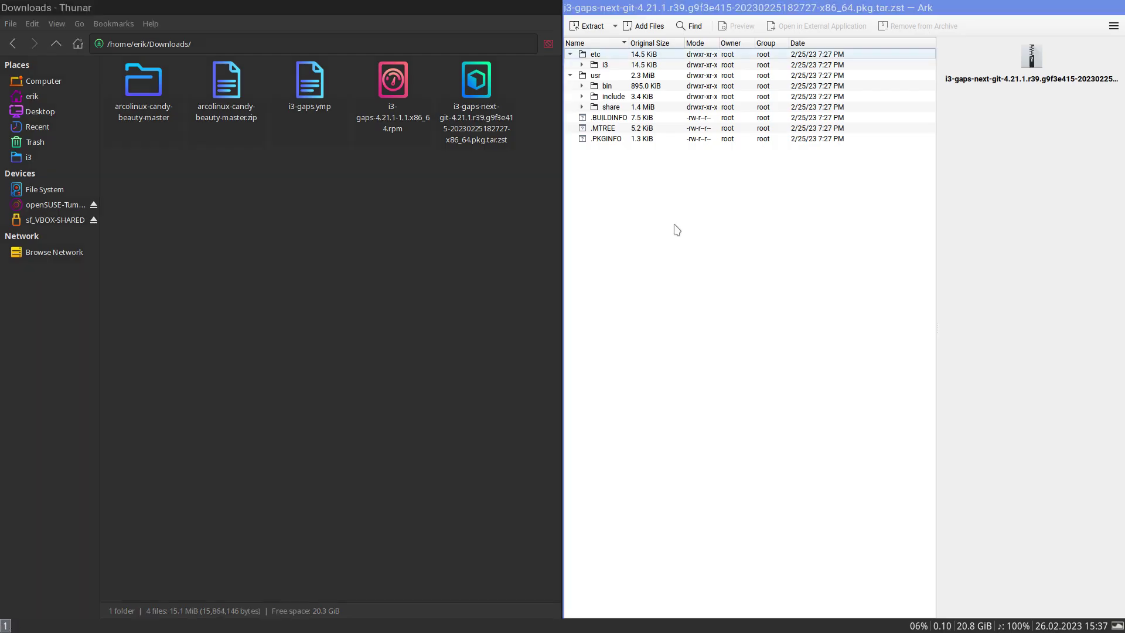
Quit Ark, try Open Terminal Here twice in Downloads, then open Thunar's Edit menu
key("ctrl+q")
right_click(477, 221)
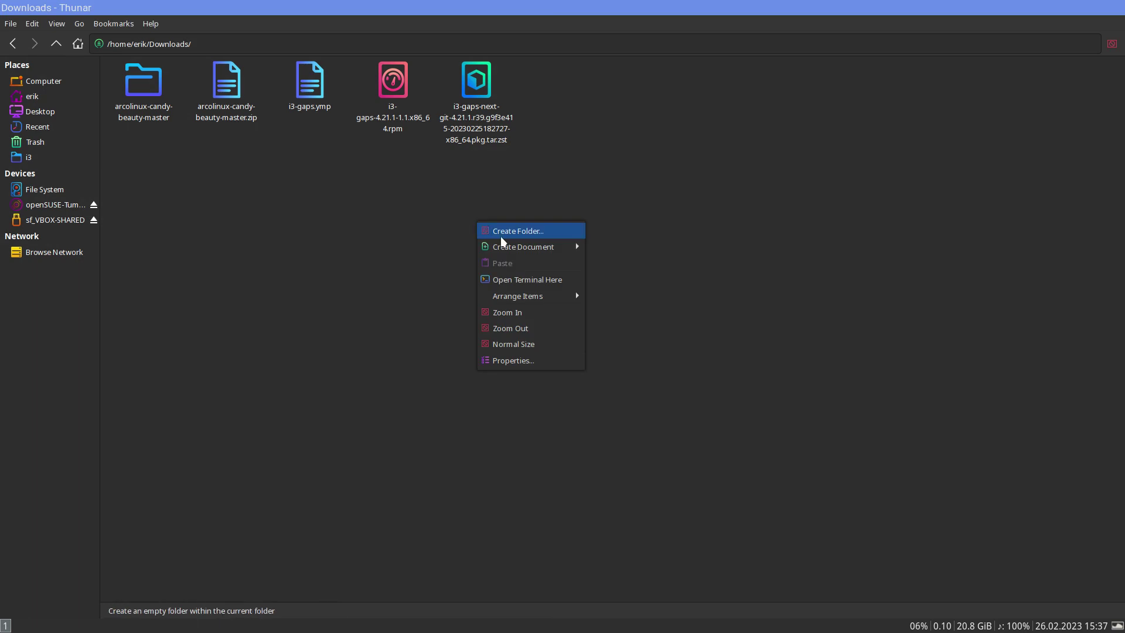
left_click(546, 280)
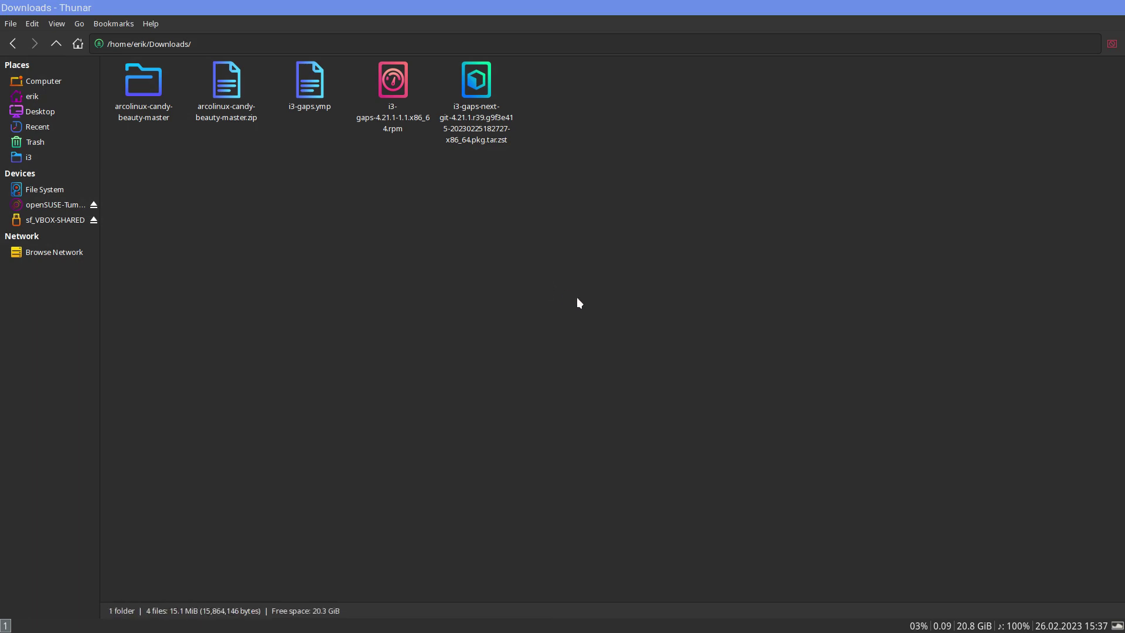
right_click(625, 166)
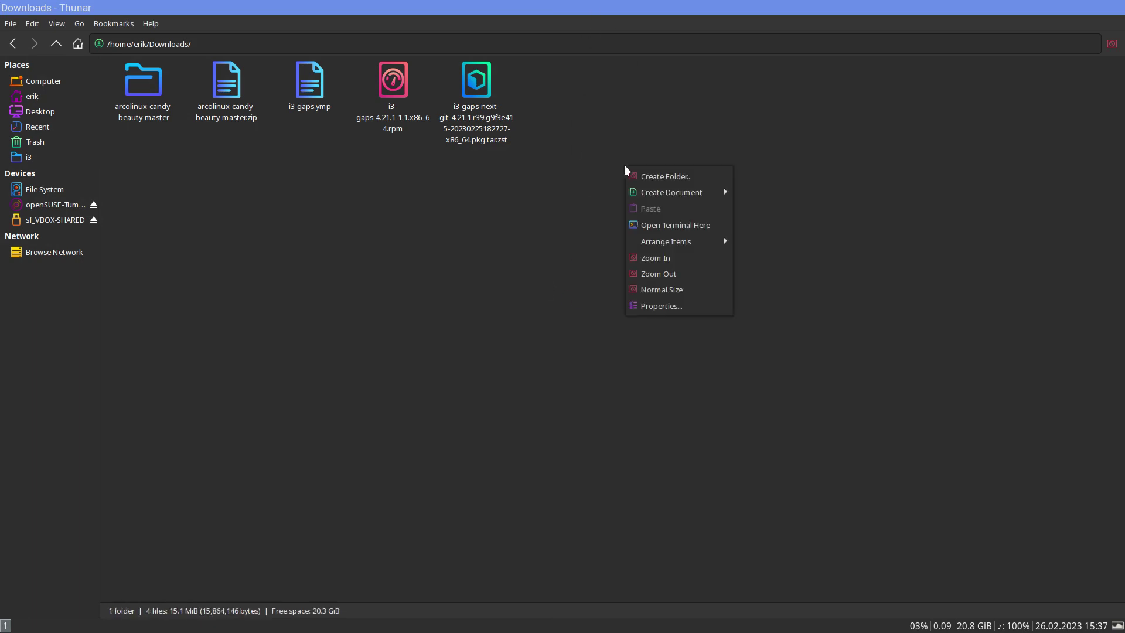
left_click(685, 228)
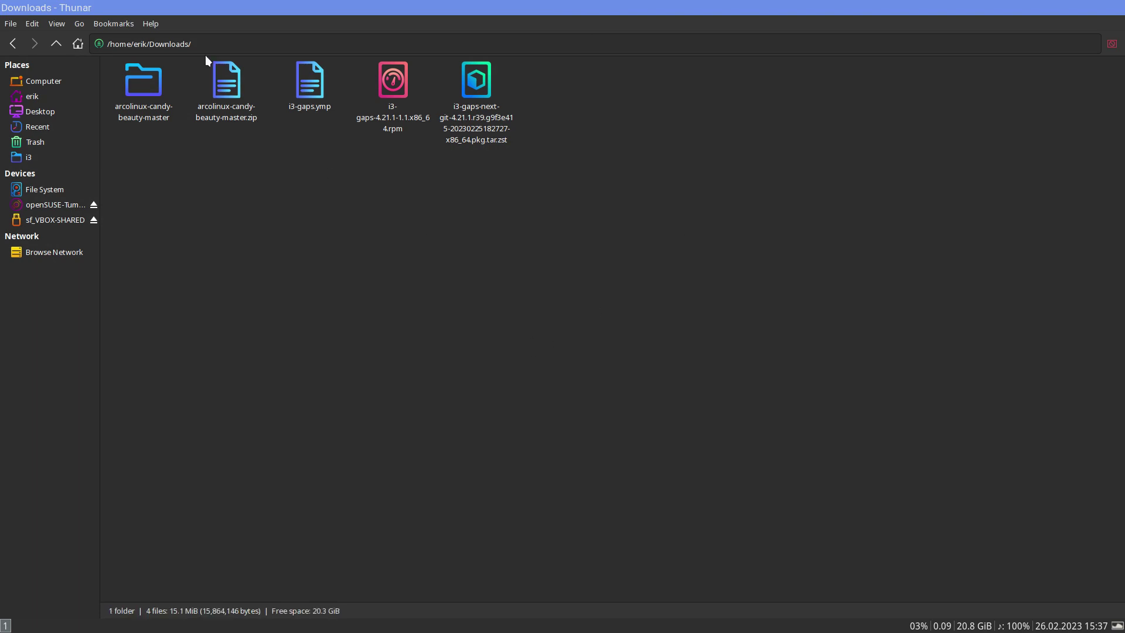
left_click(33, 24)
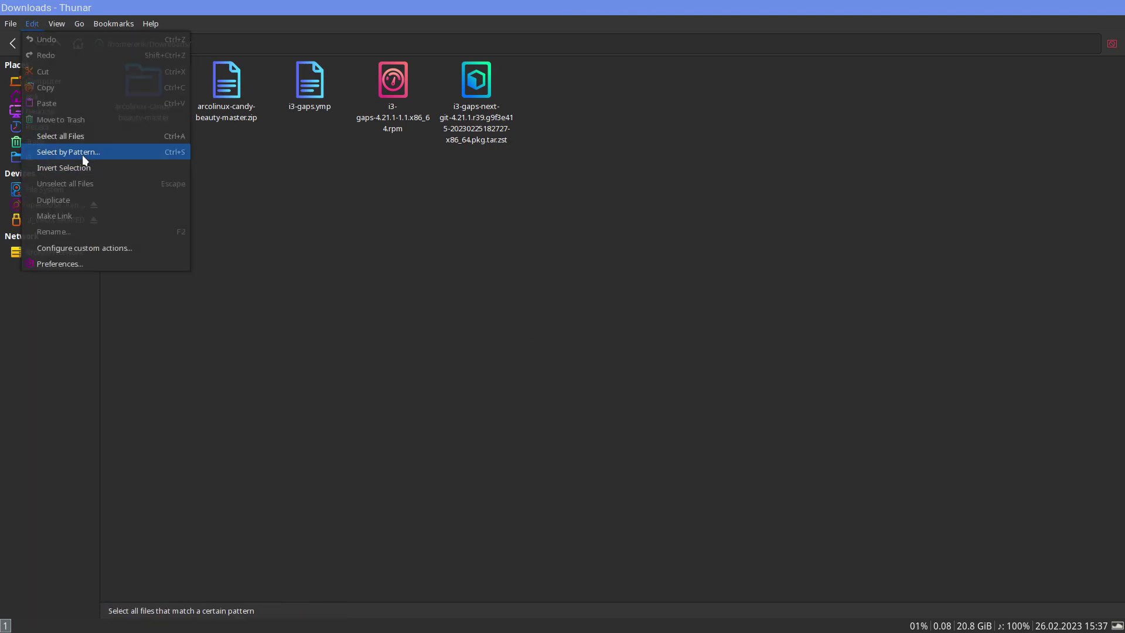
left_click(93, 247)
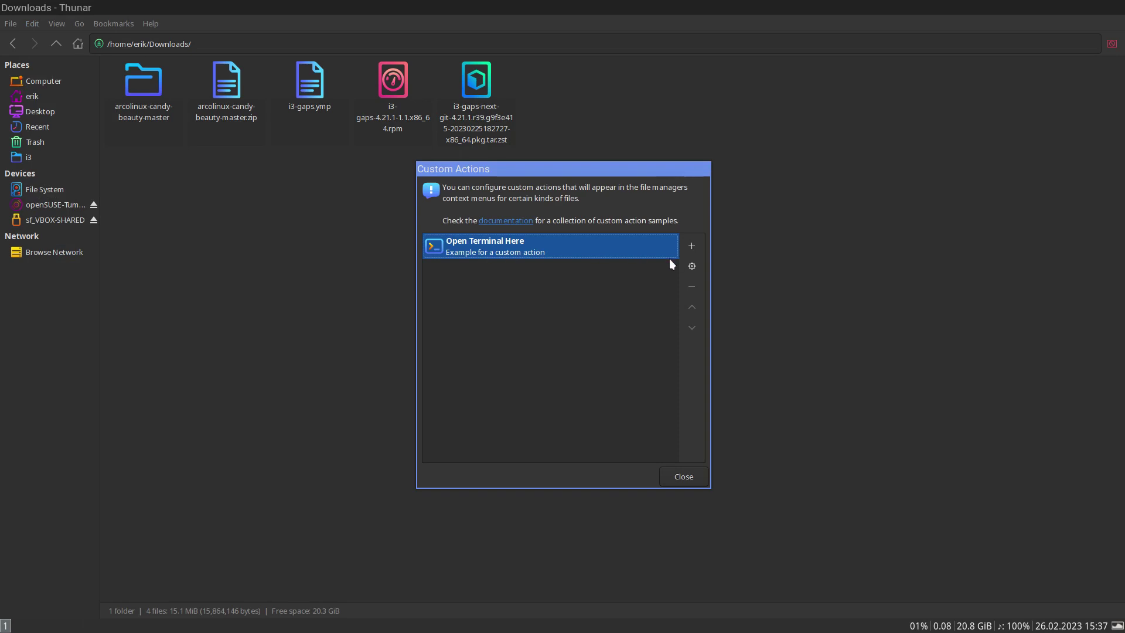
left_click(691, 267)
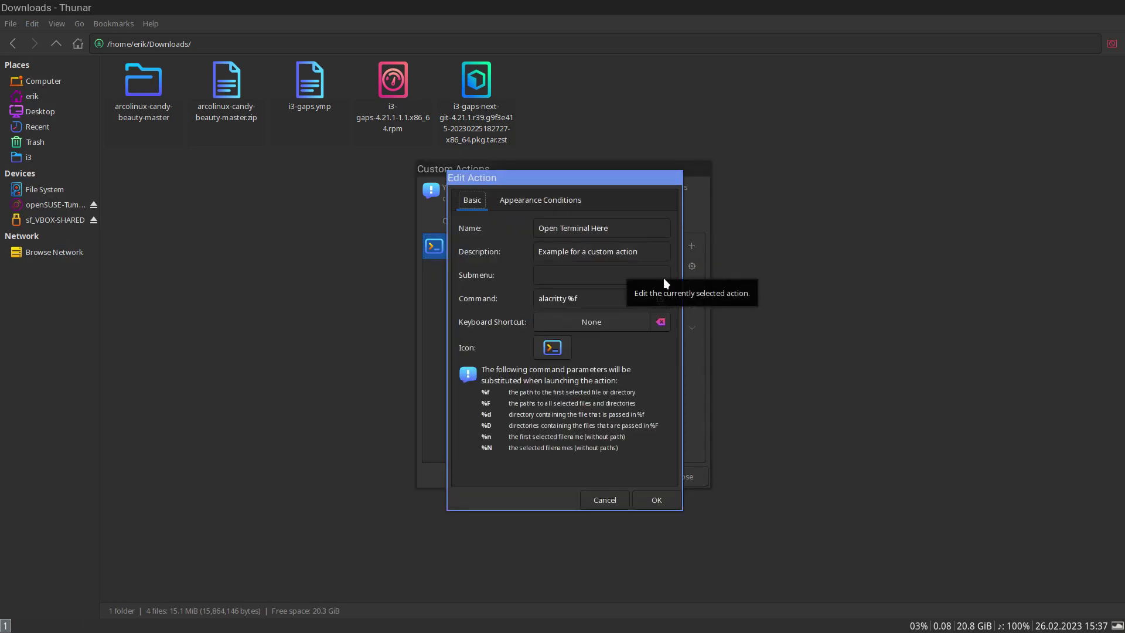
left_click(592, 300)
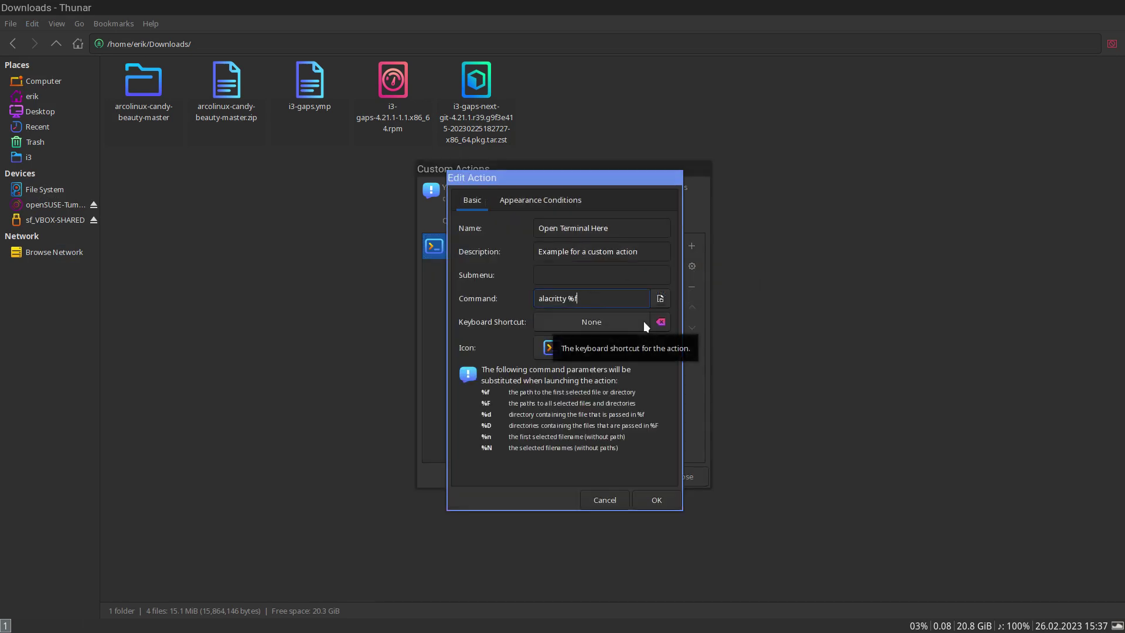
left_click(604, 499)
left_click(673, 477)
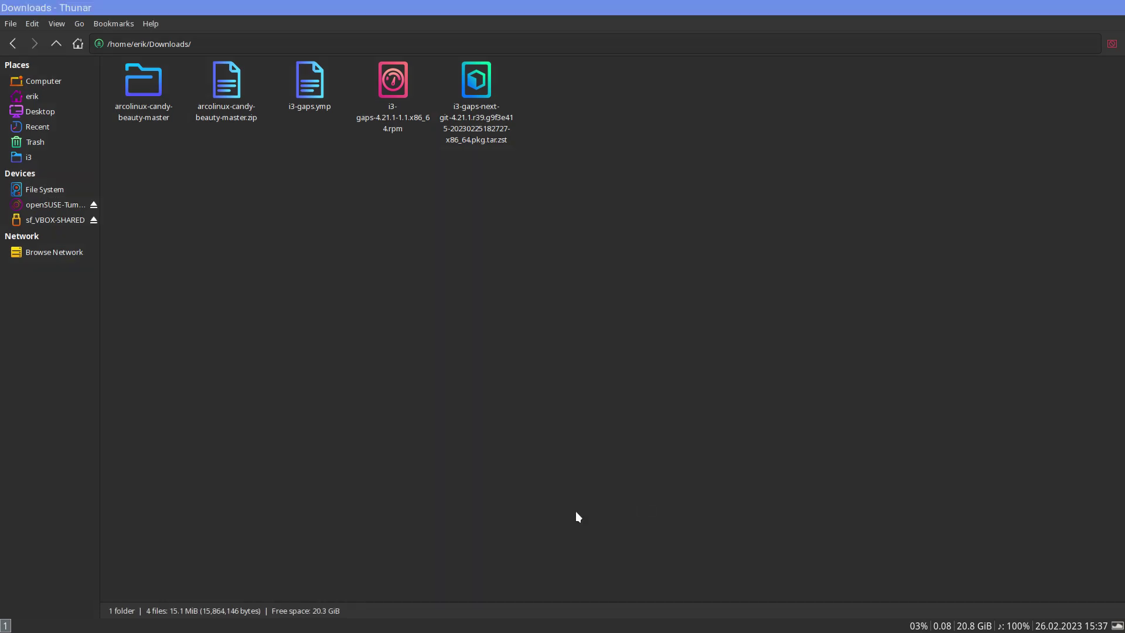
key("super+f")
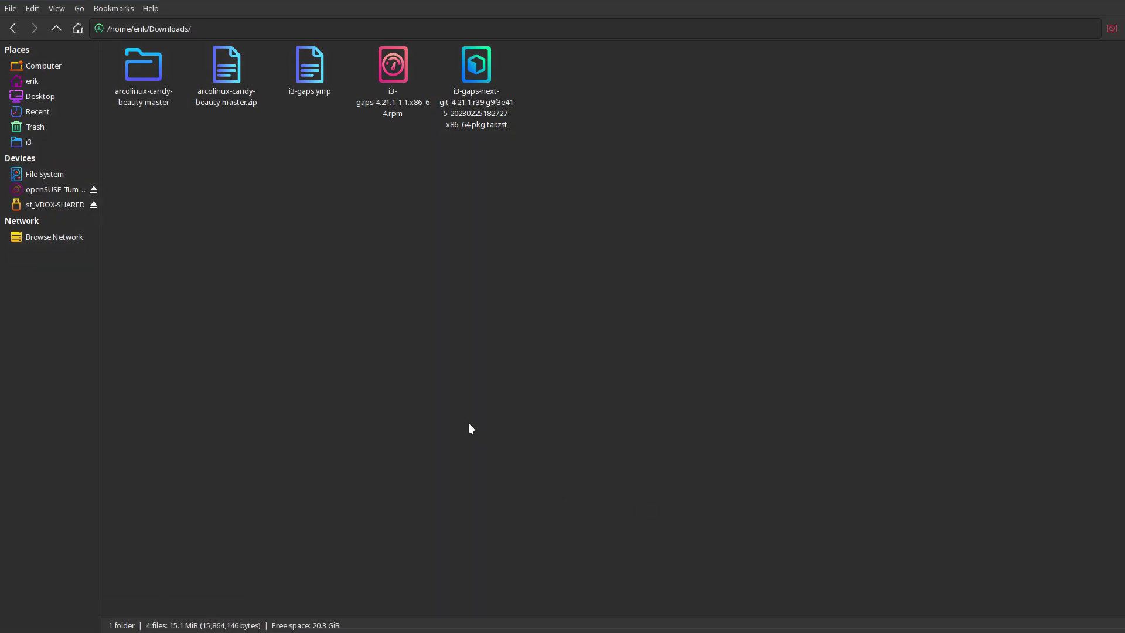
key("super+f")
right_click(399, 255)
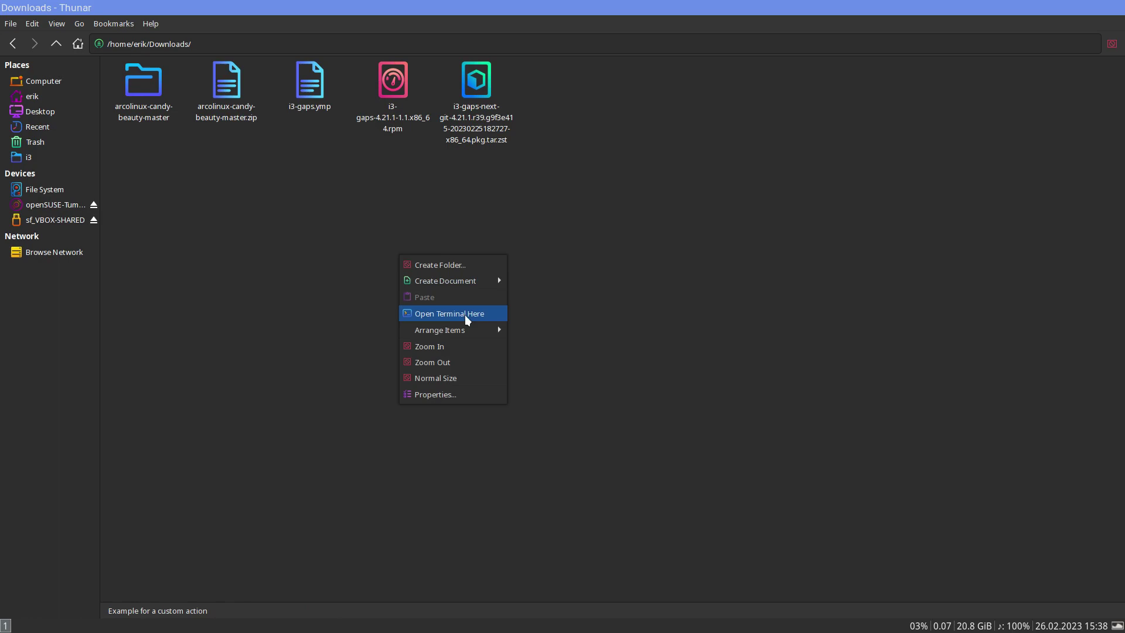
left_click(467, 316)
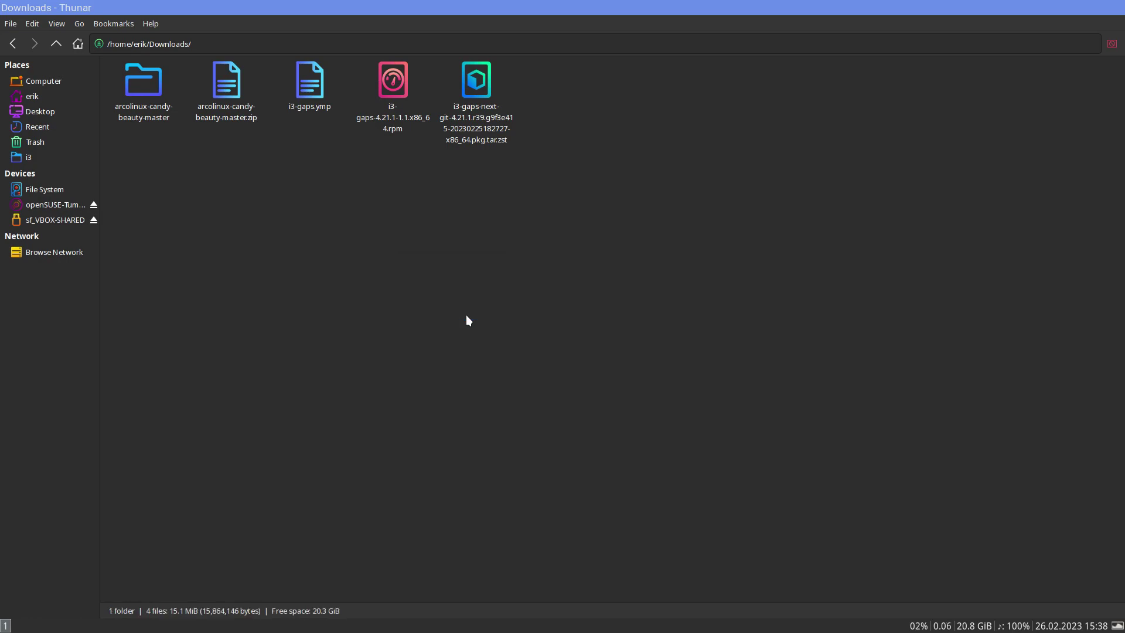
Log out through i3's system mode, log back in at SDDM, and launch Thunar
key("super+0")
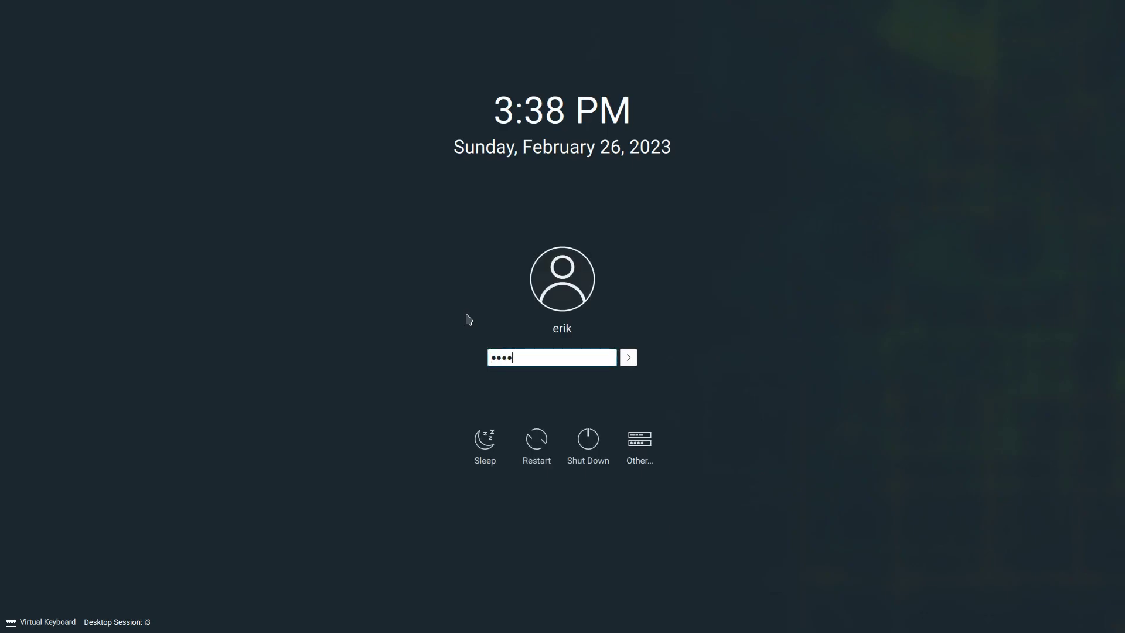
key("Return")
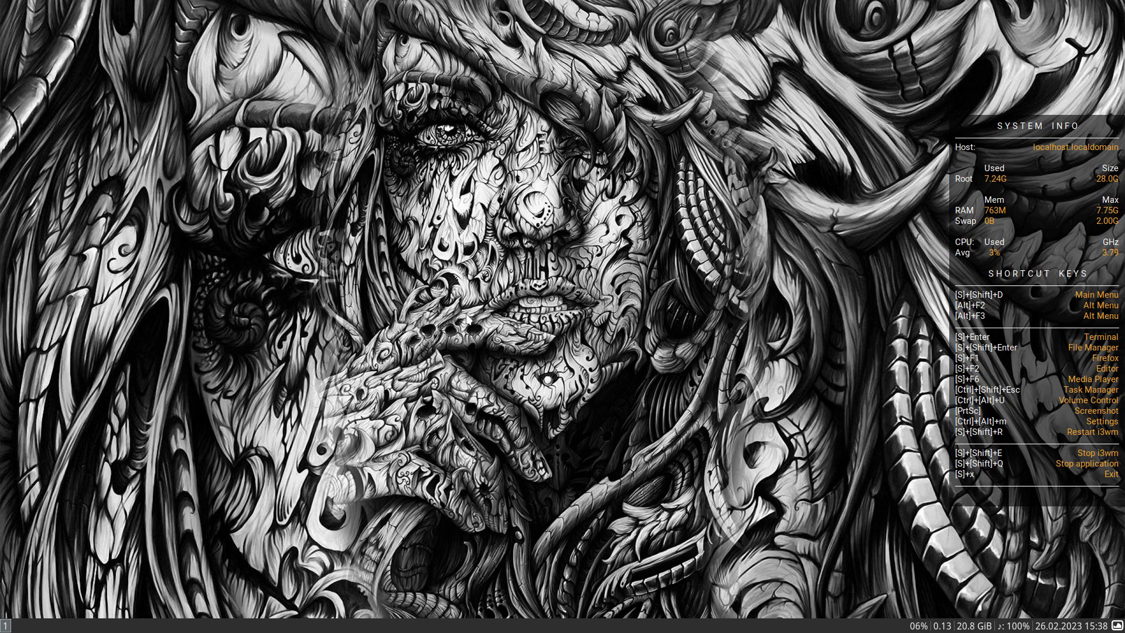
key("super+shift+Return")
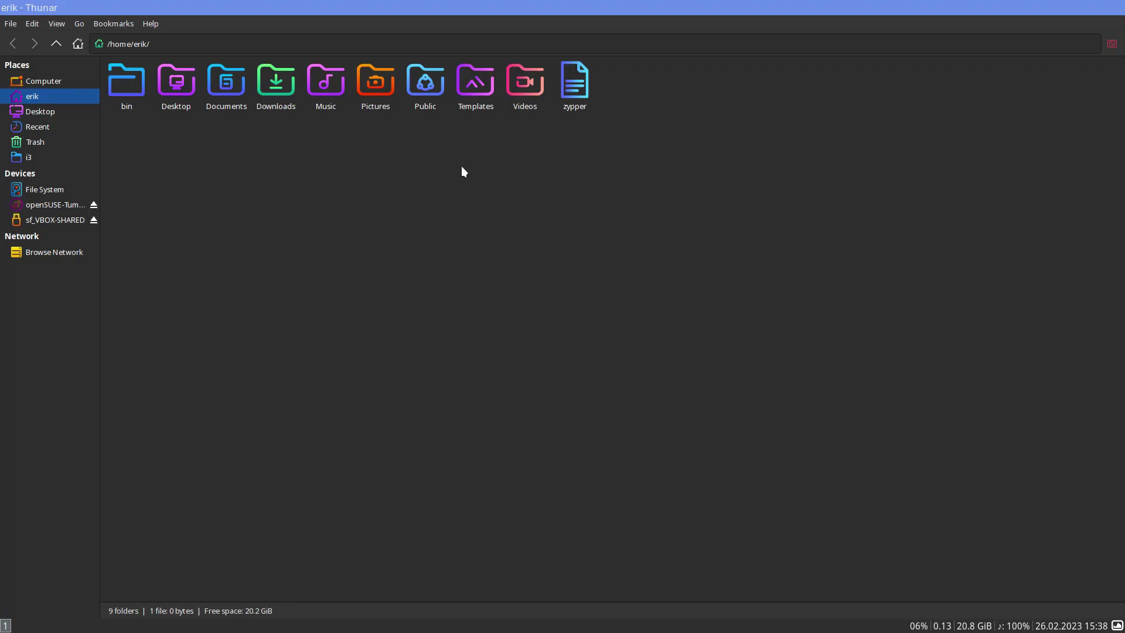
Open the Downloads folder in Thunar, dismissing the folder context menu
double_click(281, 85)
right_click(335, 196)
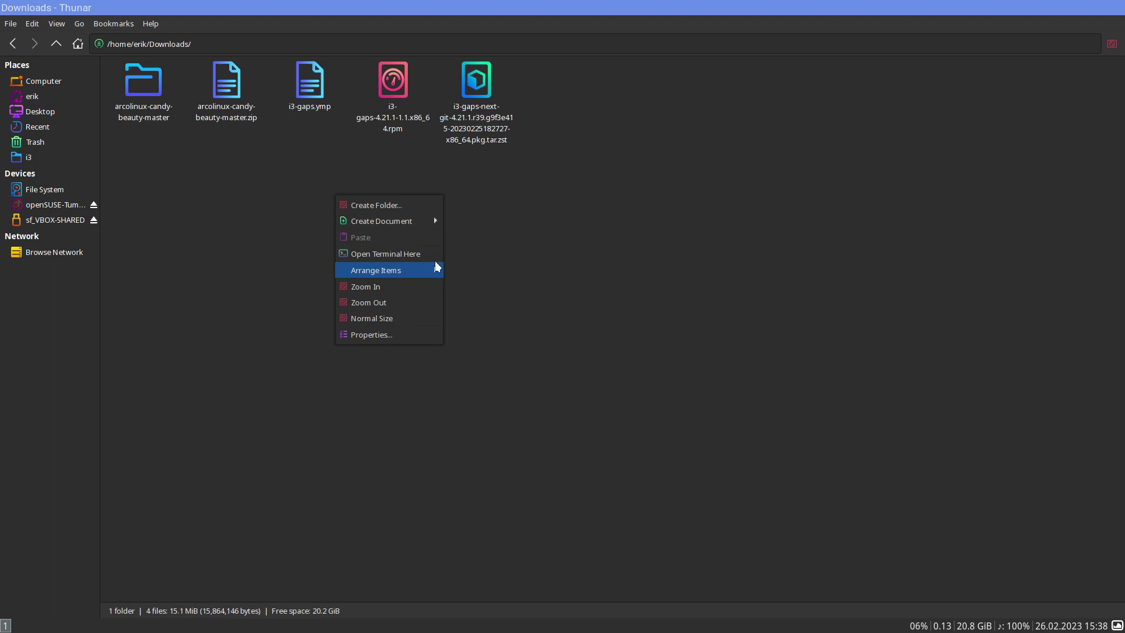
key("Escape")
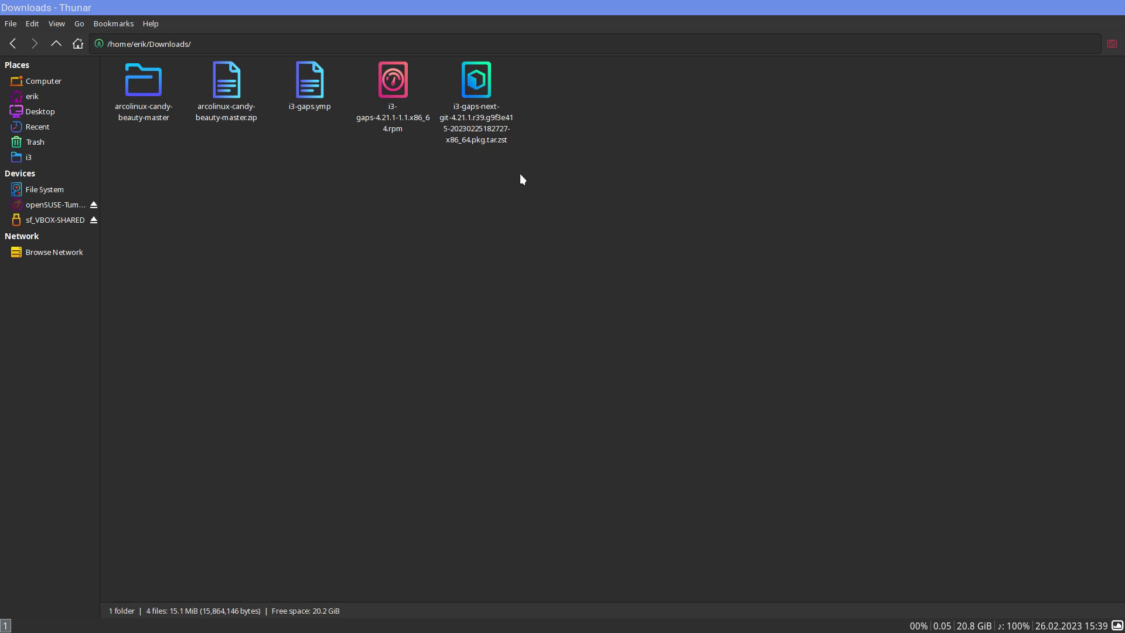
Open a terminal, run neofetch, then close the terminal again
key("super+Return")
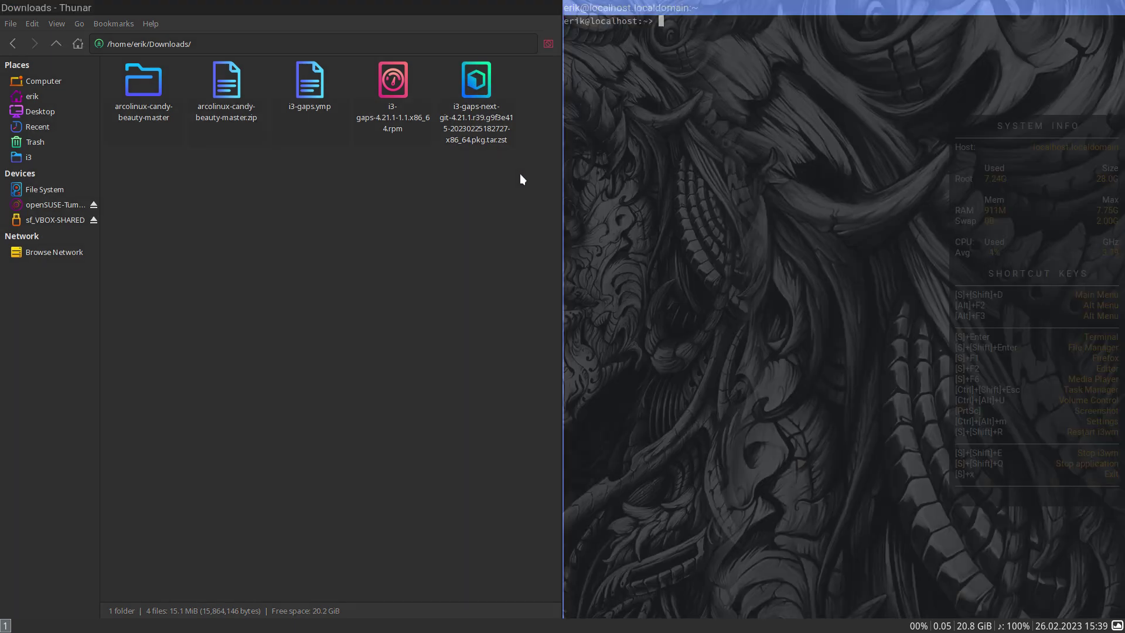
type("neofetch")
key("Return")
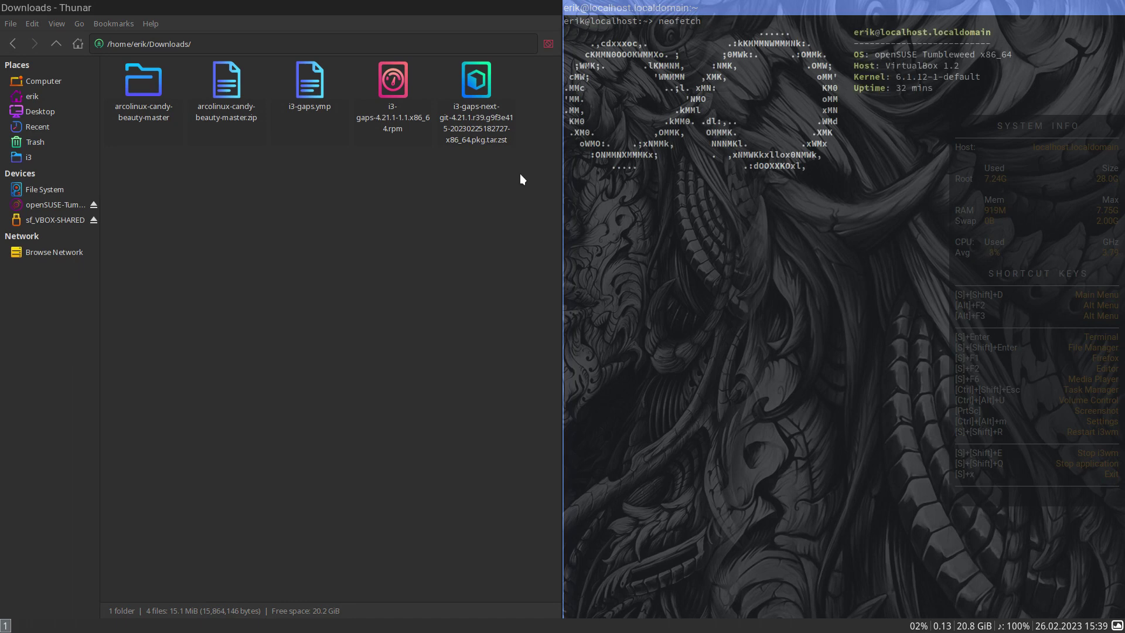
key("super+shift+q")
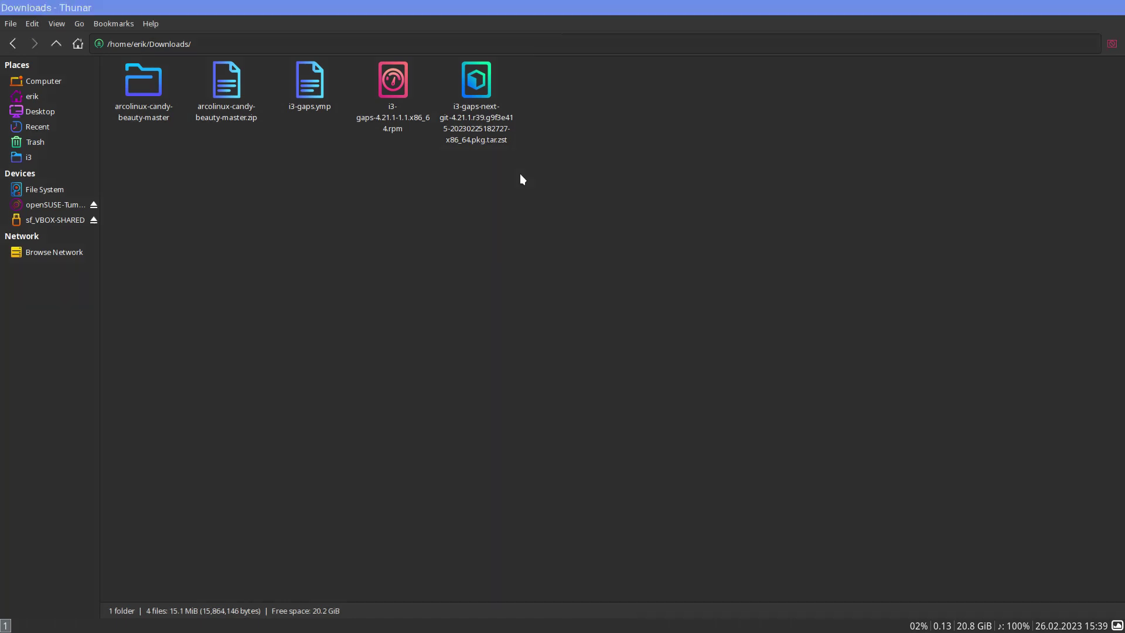
Install file-roller with 'sudo zypper in file-roller' in a terminal, then quit Thunar with 'thunar -q'
right_click(476, 89)
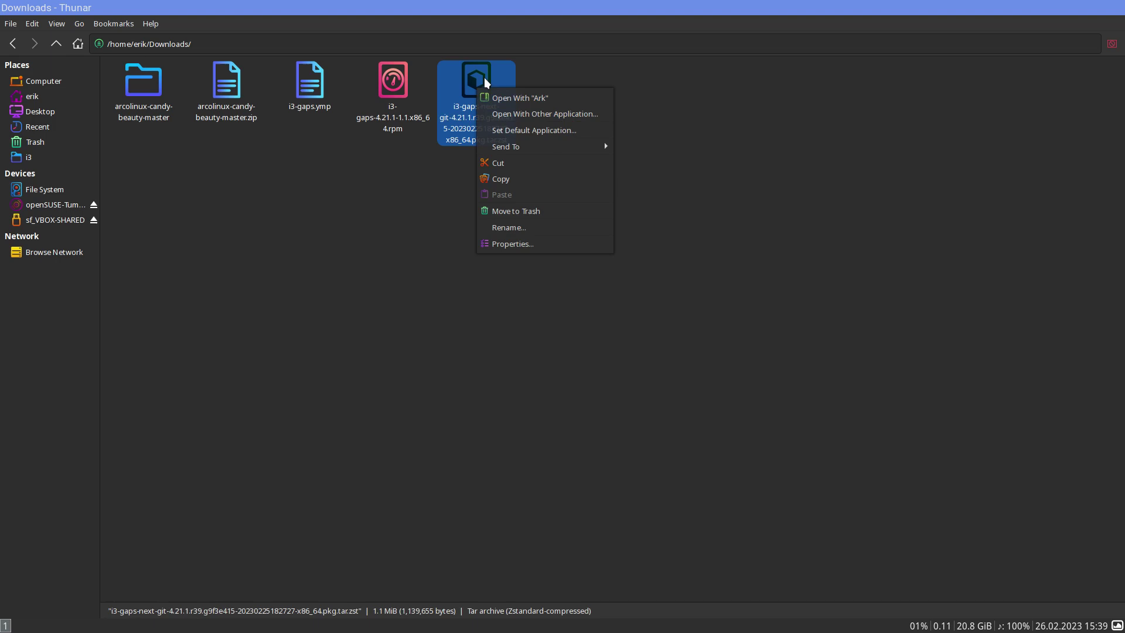
left_click(435, 253)
key("super+Return")
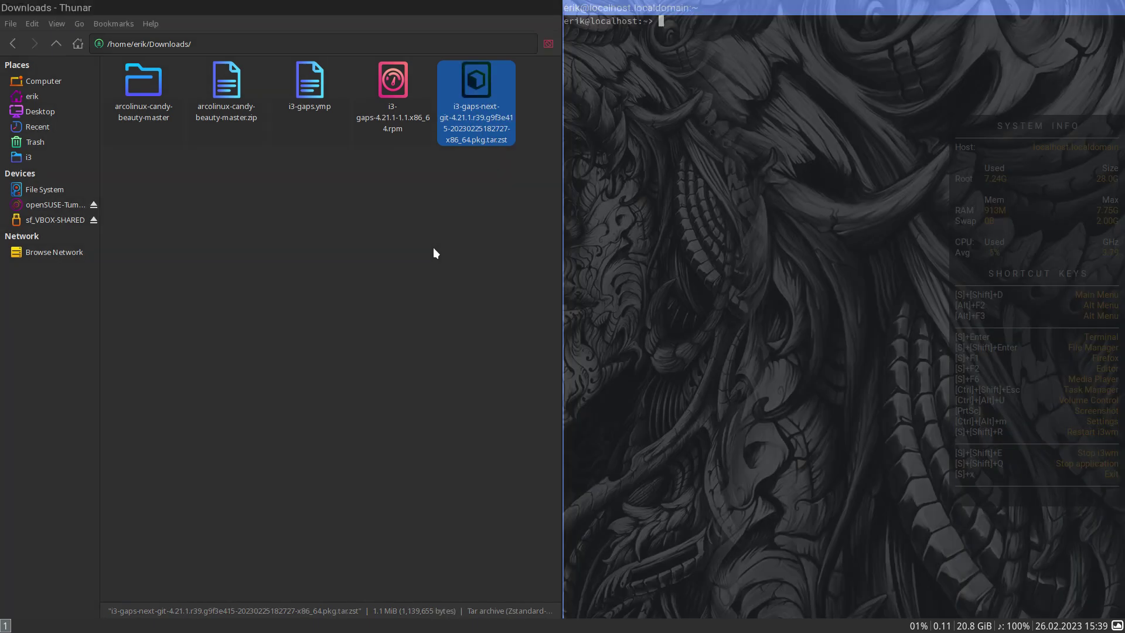
type("sudo zypper in file-roller")
key("Return")
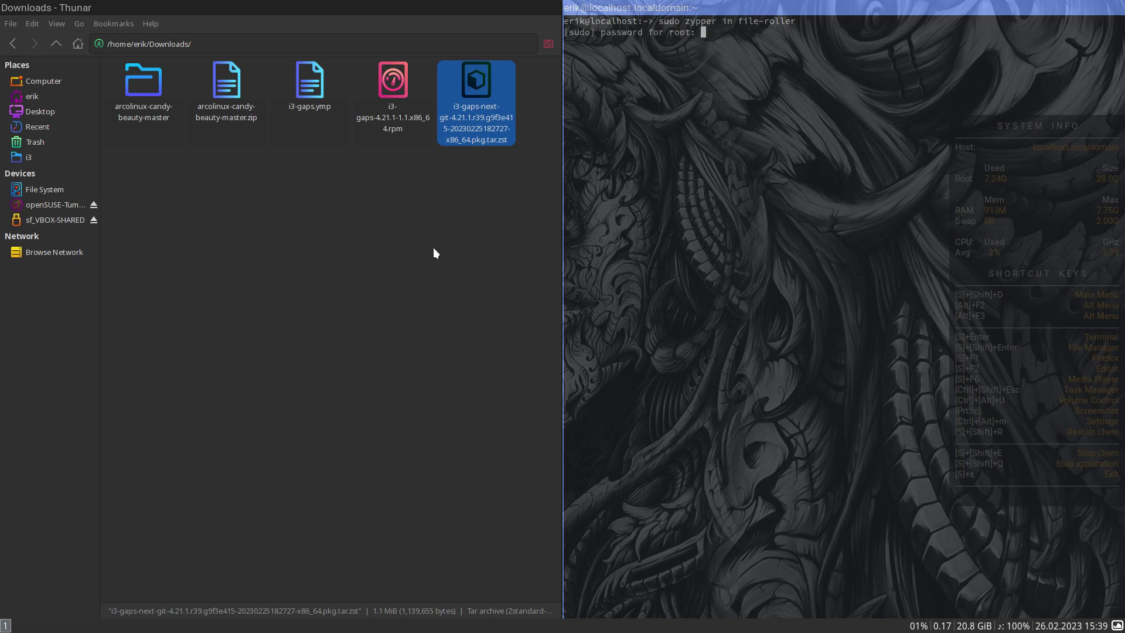
key("Return")
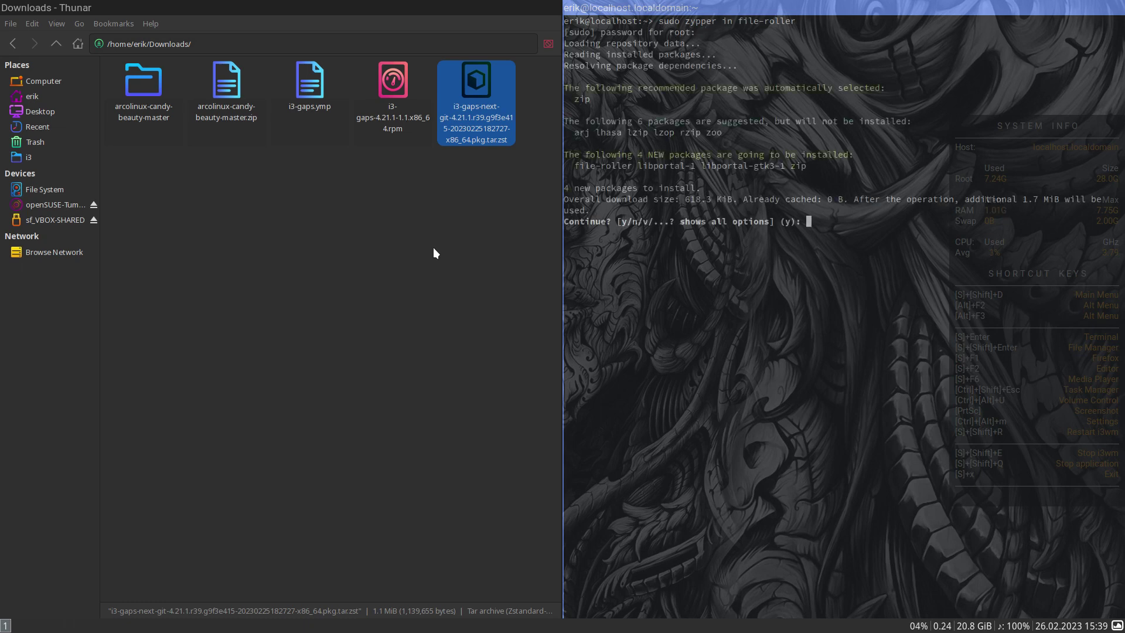
key("Return")
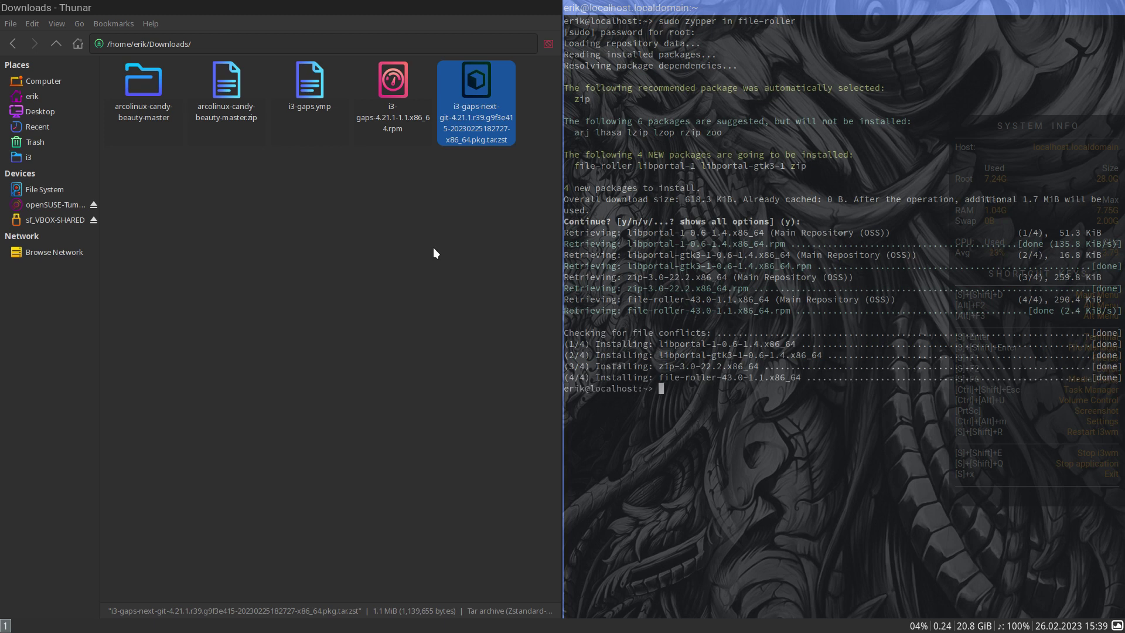
type("thunar -q")
key("Return")
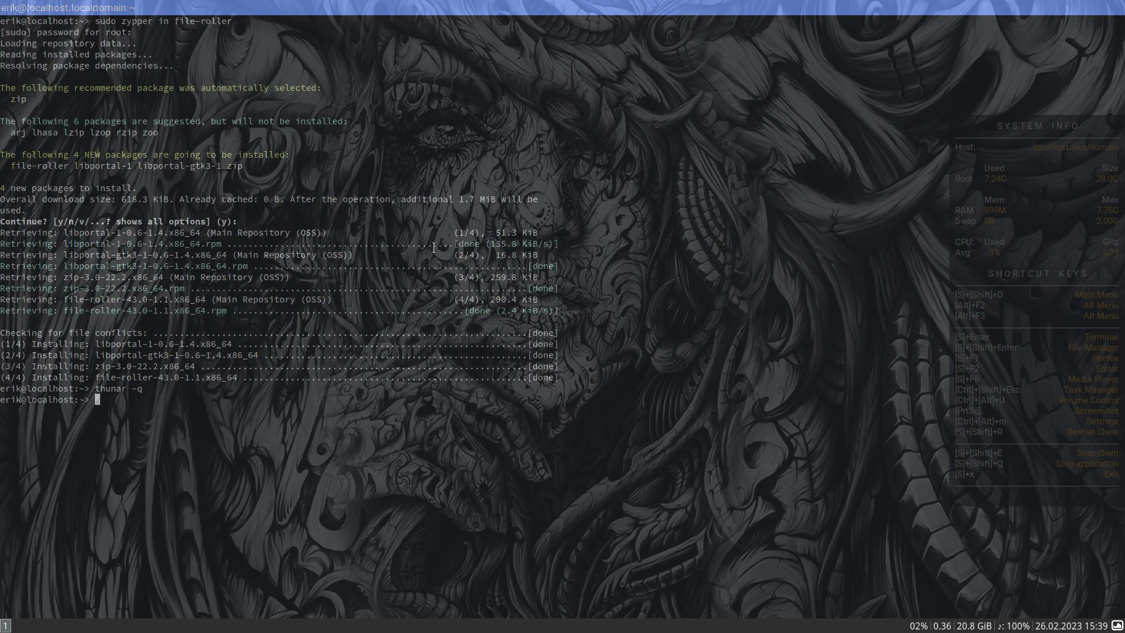
Reopen Thunar on Downloads, try Archive Manager on the package, and start typing 'sudo zypper in thunar' in a terminal
key("super+shift+Return")
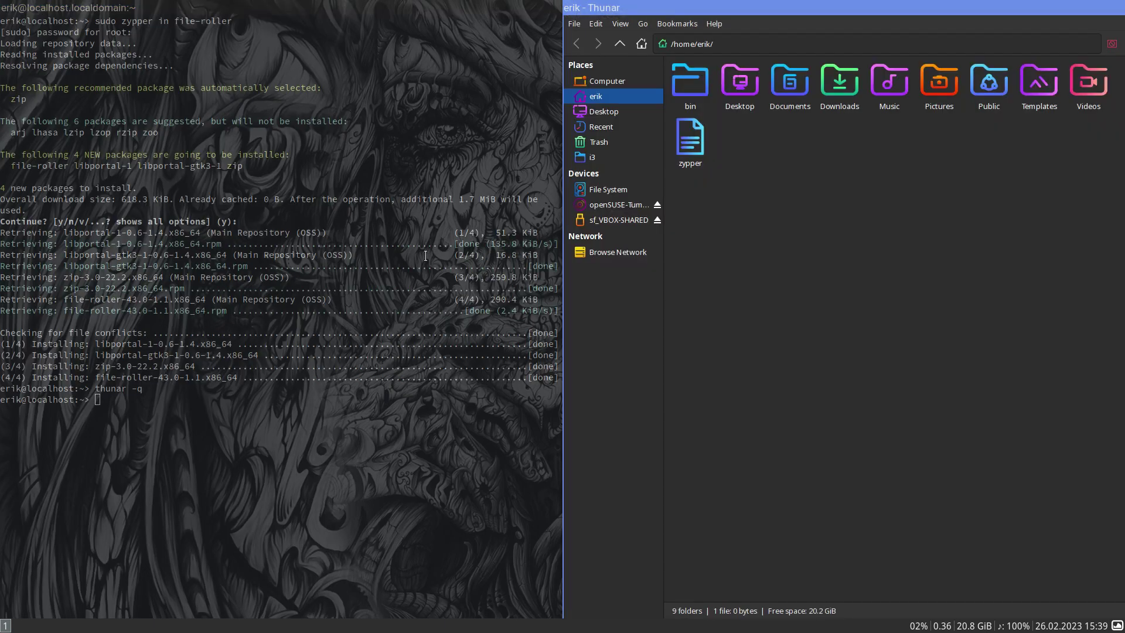
key("super+shift+q")
key("super+shift+q")
key("super+shift+Return")
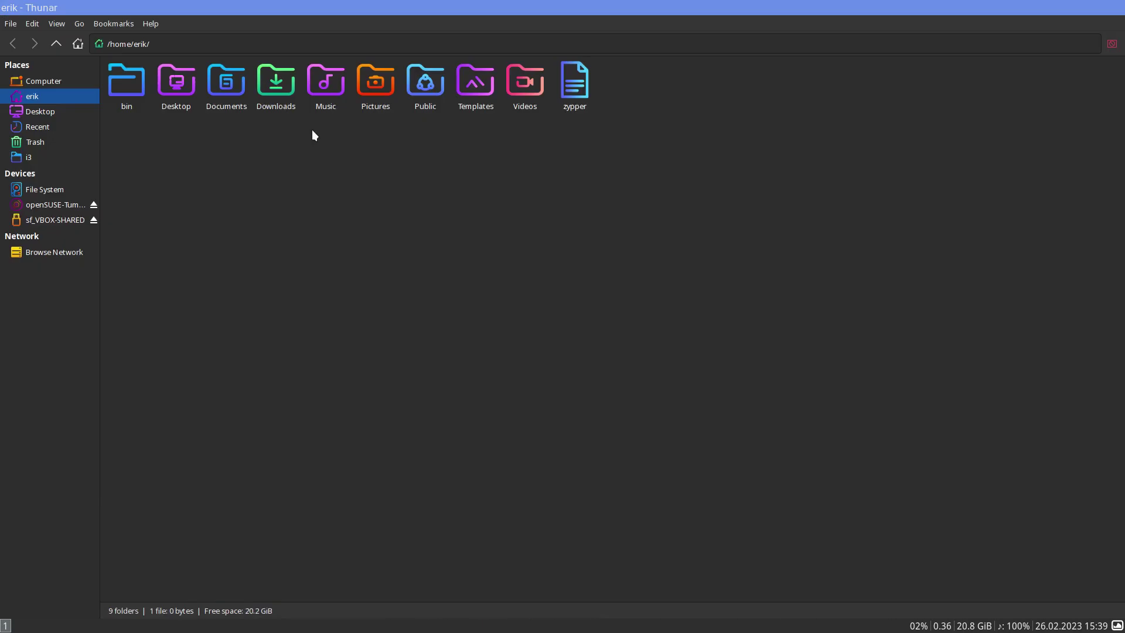
double_click(273, 85)
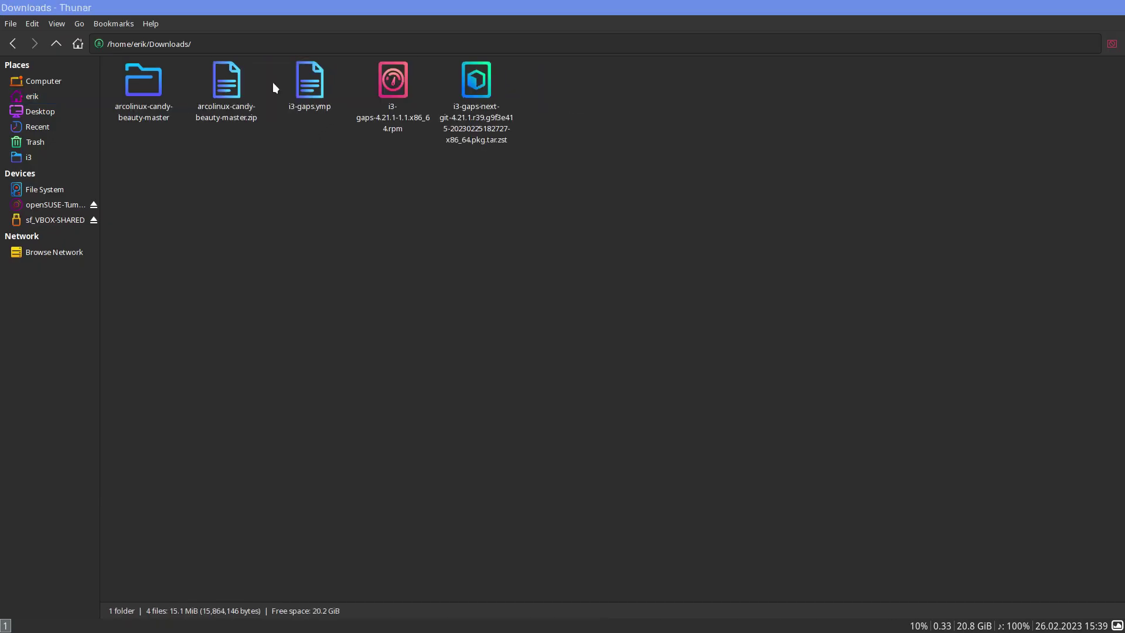
right_click(472, 78)
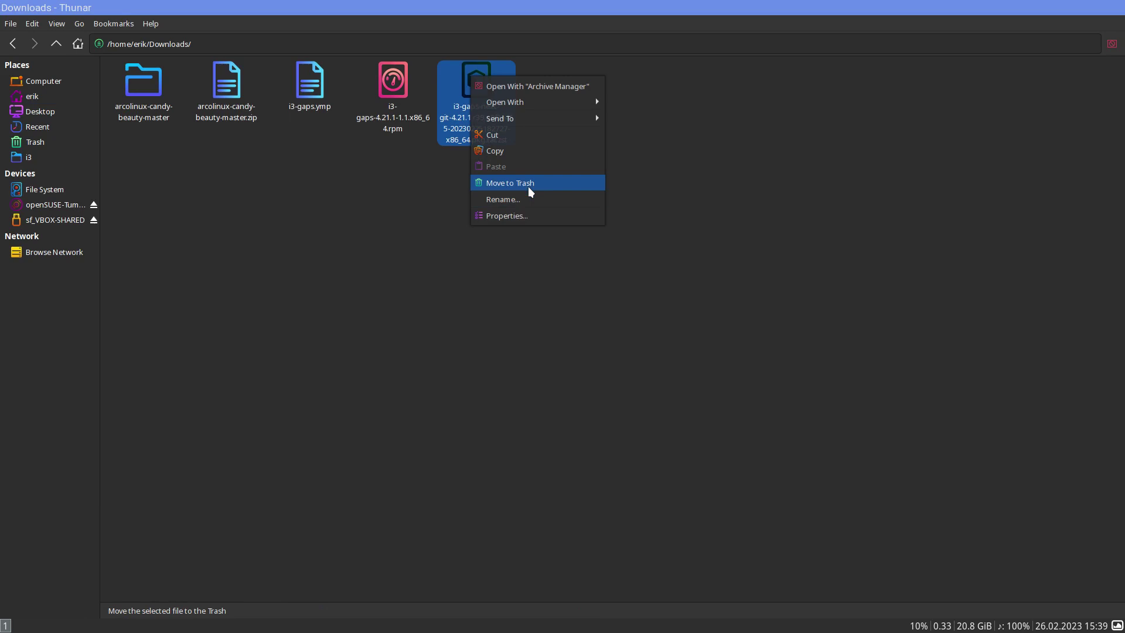
left_click(576, 84)
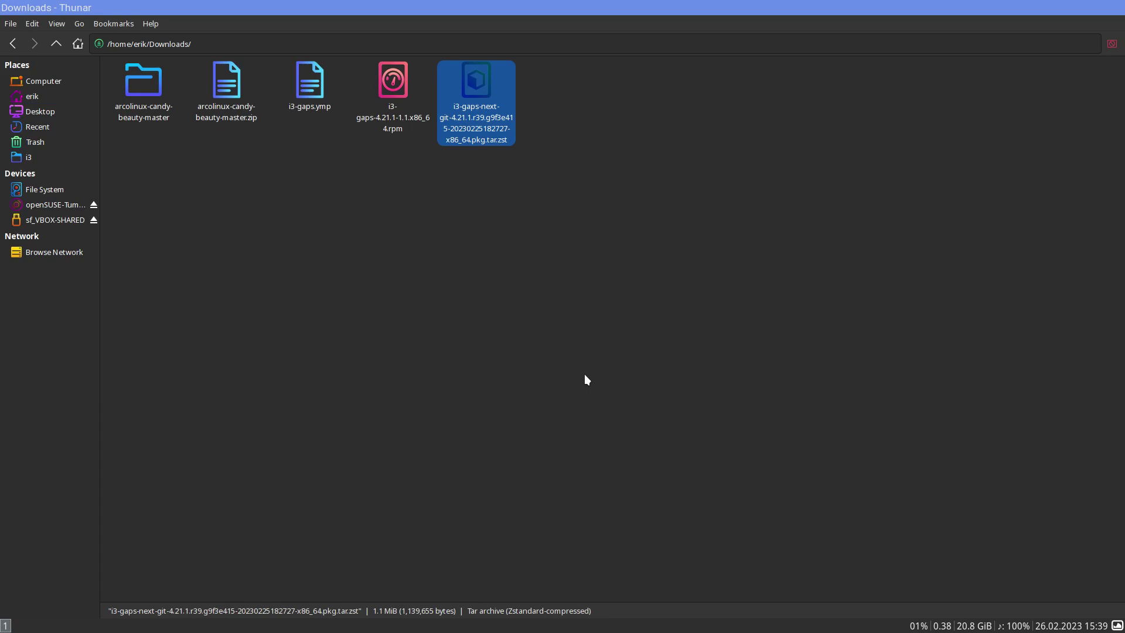
key("super+Return")
type("sudo zypper")
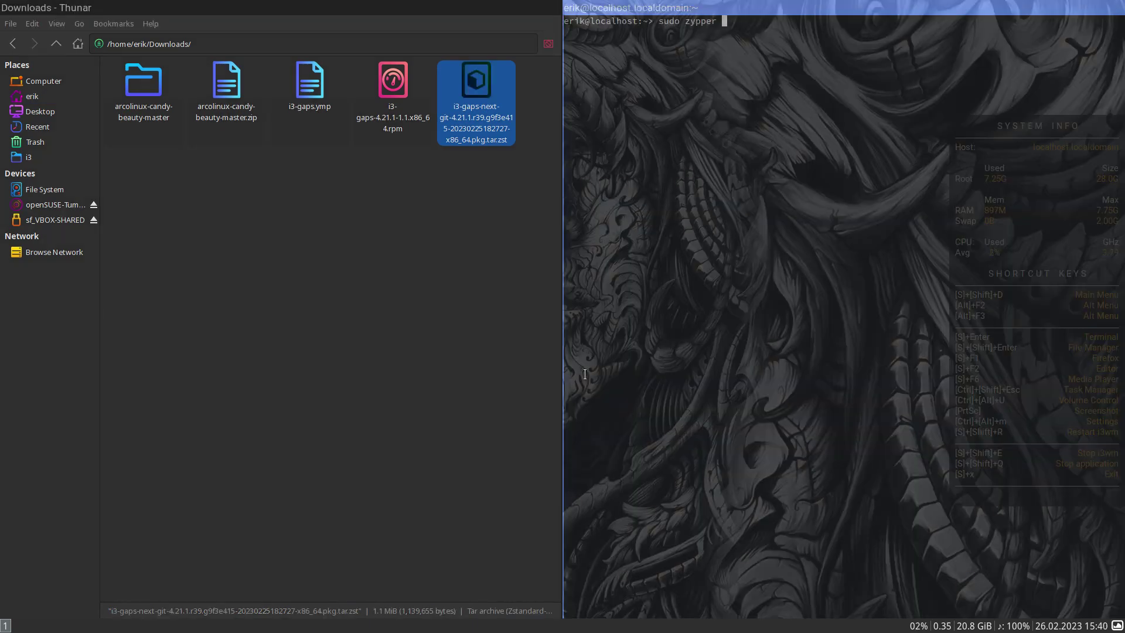
type(" in thunar")
Install thunar-plugin-archive with sudo zypper, entering the administrator password
key("Tab")
key("Tab")
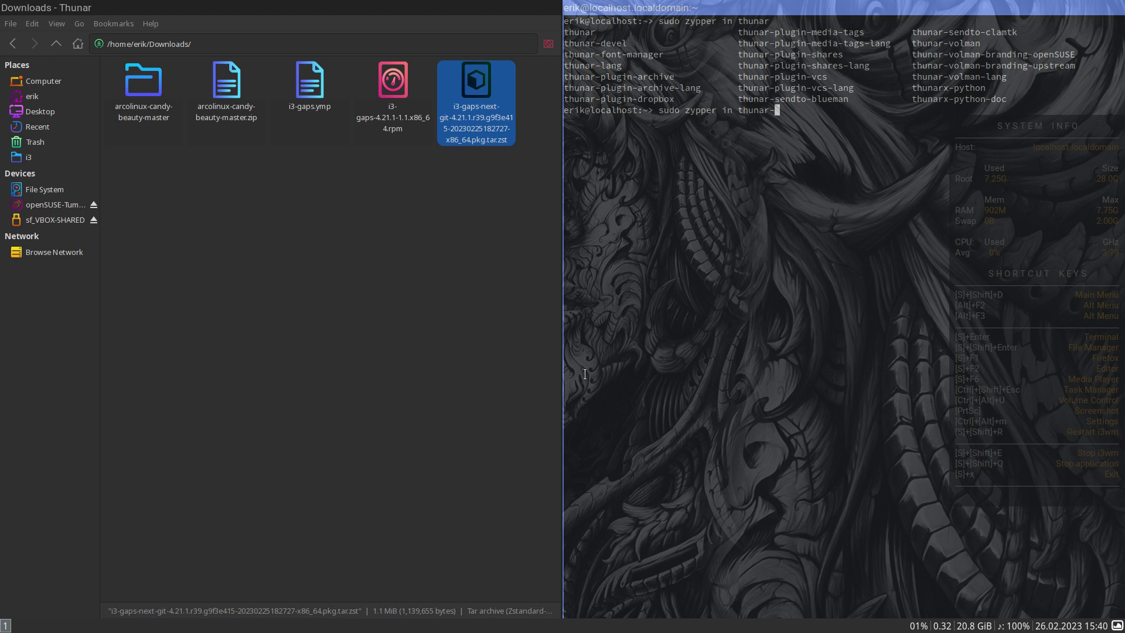
type("plugin-archive")
key("Return")
key("Return")
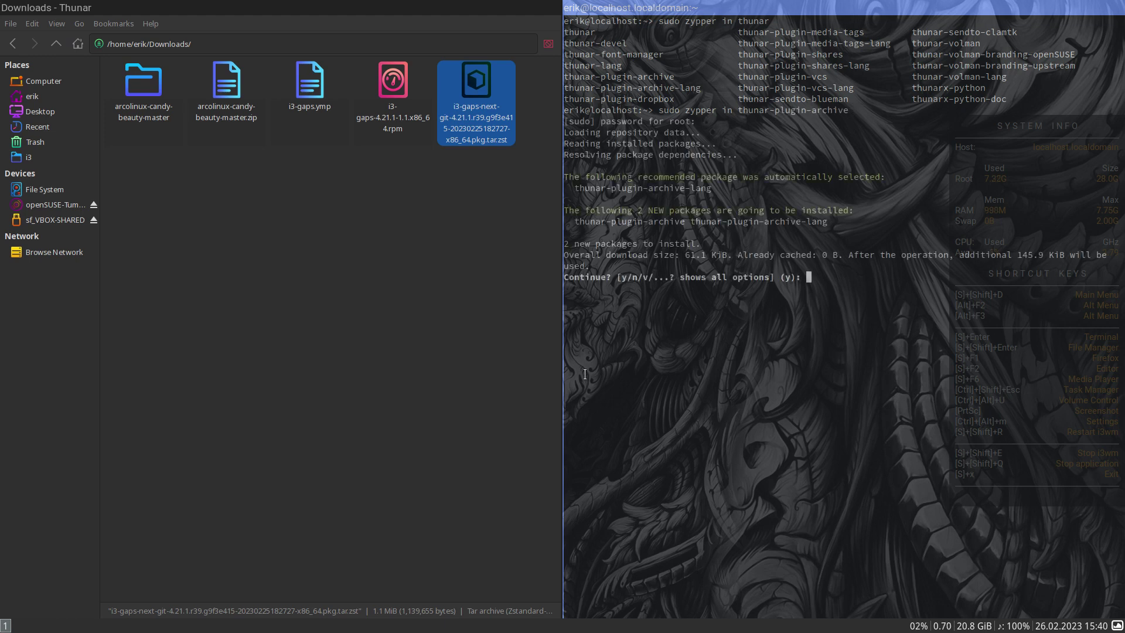
key("Return")
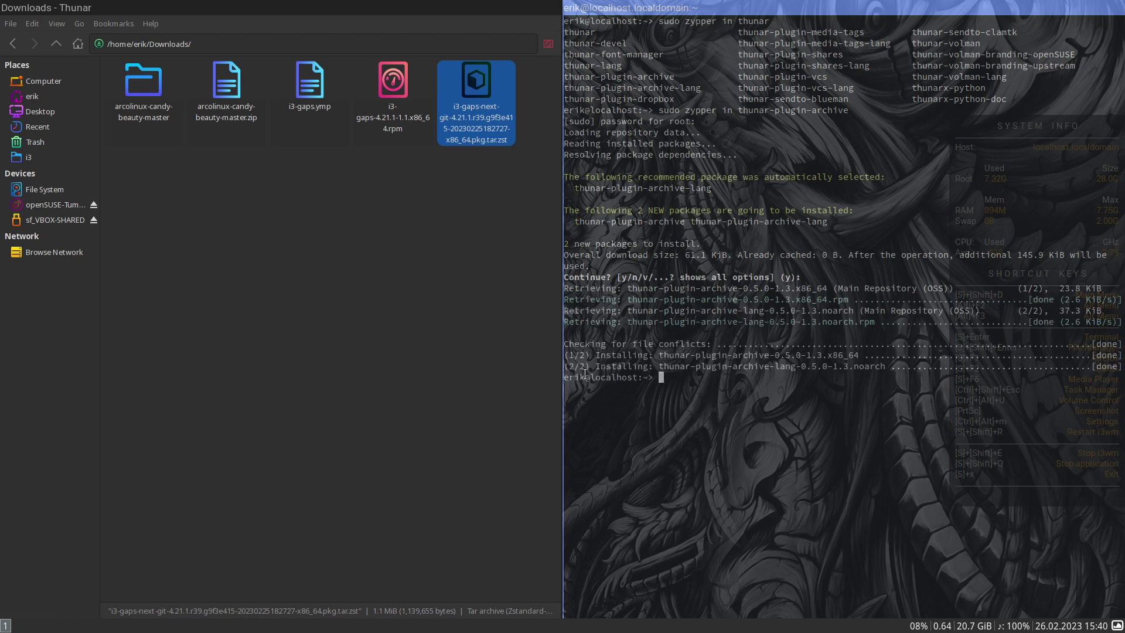
Quit Thunar with 'thunar -q', close the terminal, and relaunch Thunar in the home folder
type("thunar -q")
key("Return")
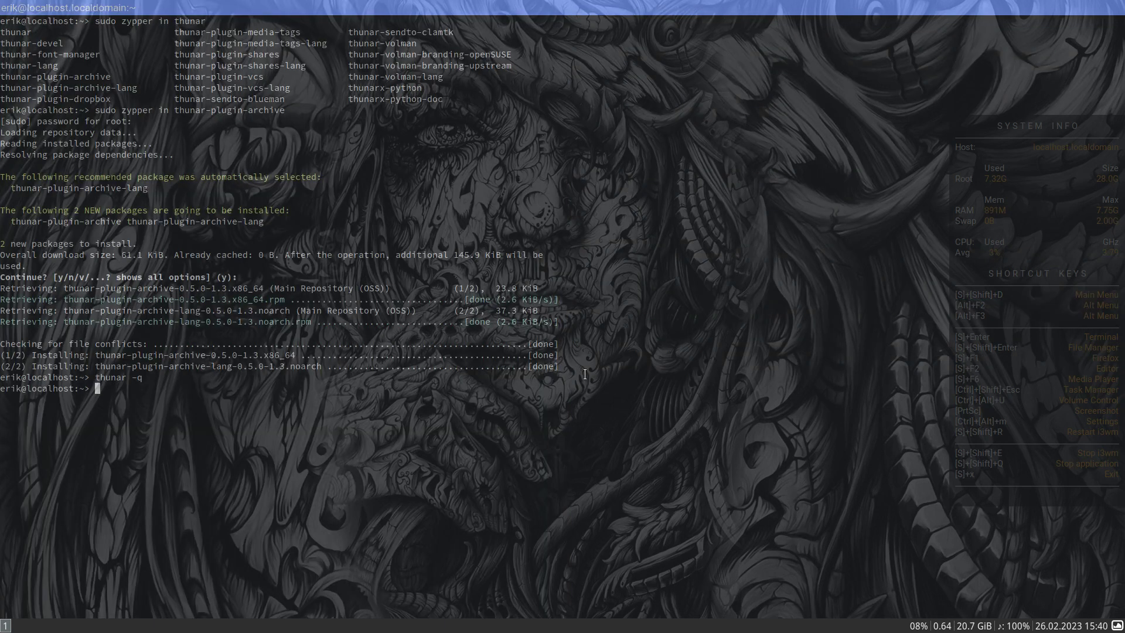
key("super+shift+q")
key("super+shift+Return")
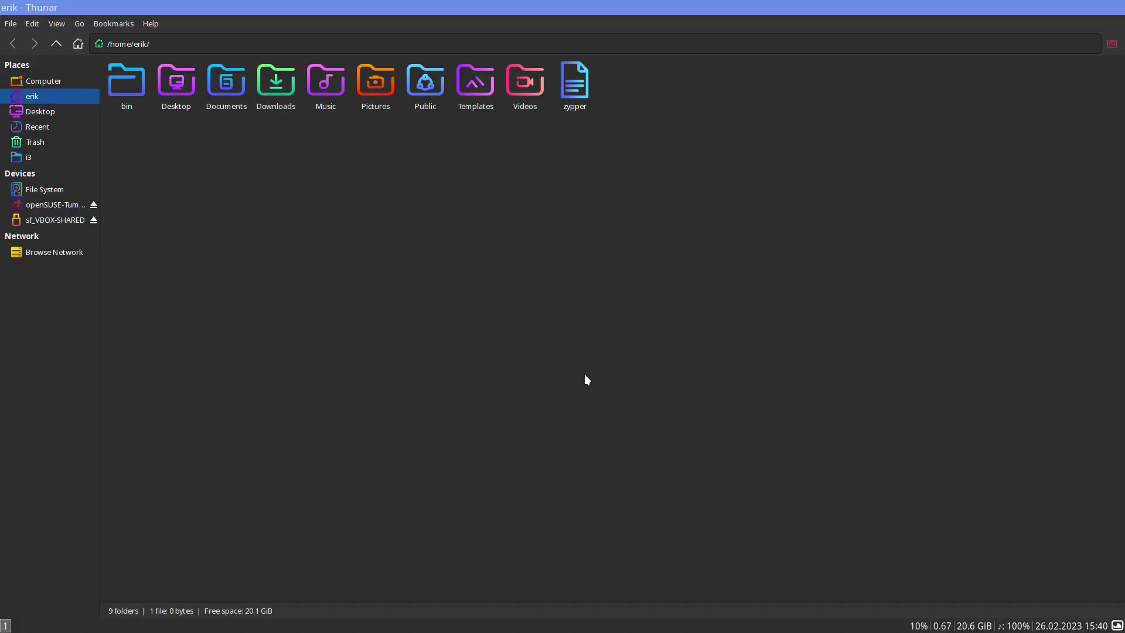
Open Downloads and try opening the i3-gaps-next tar.zst package with Archive Manager
double_click(282, 97)
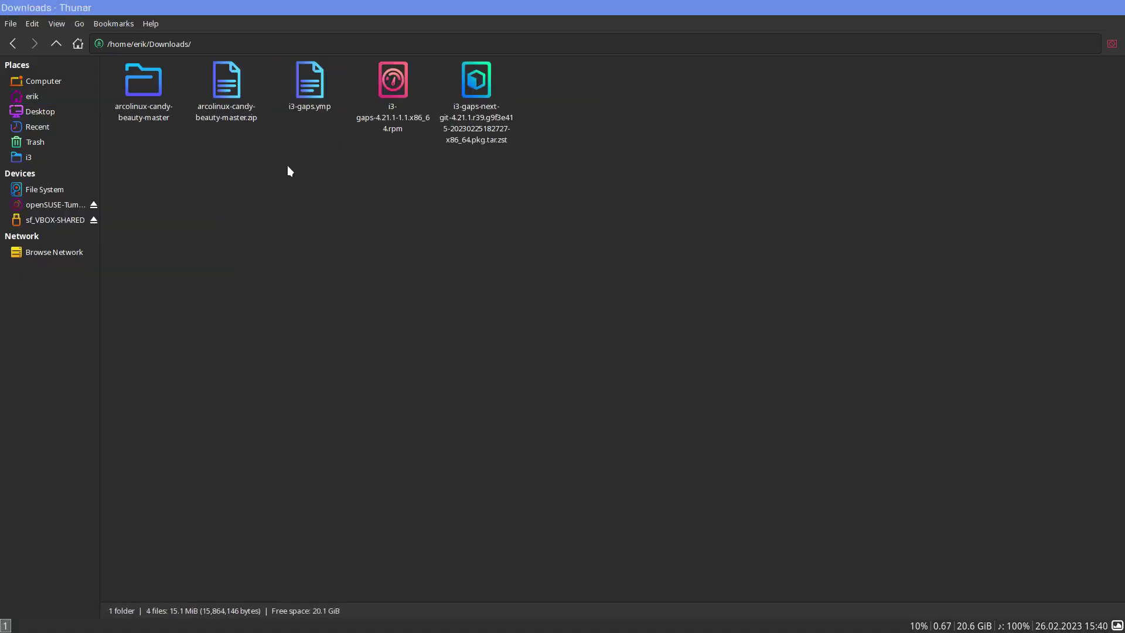
right_click(512, 205)
left_click(487, 125)
right_click(488, 124)
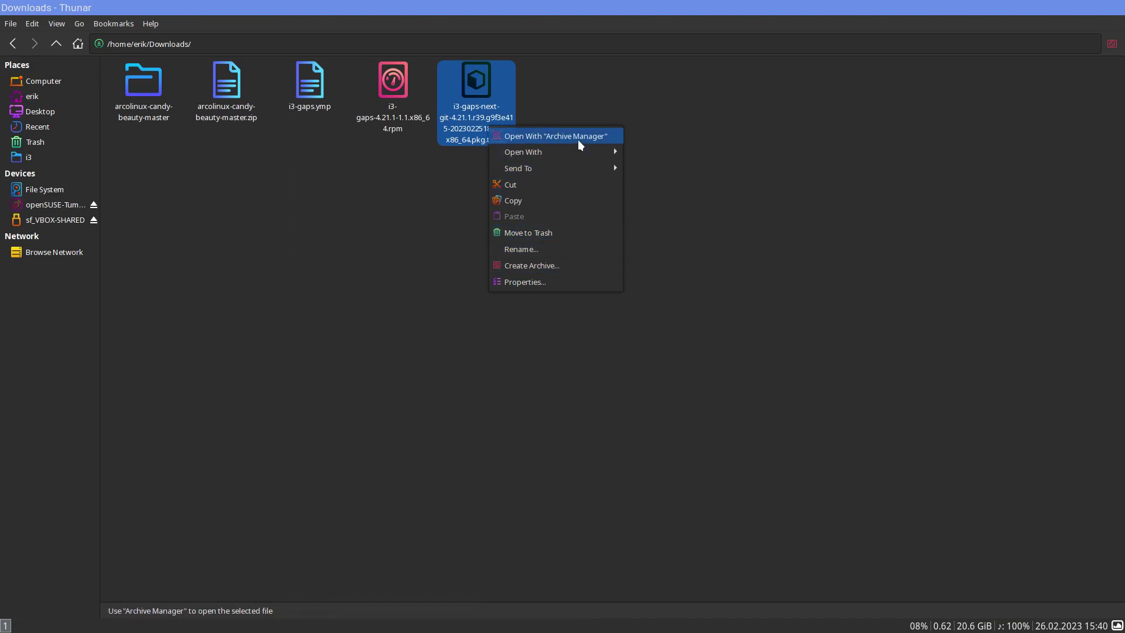
left_click(393, 369)
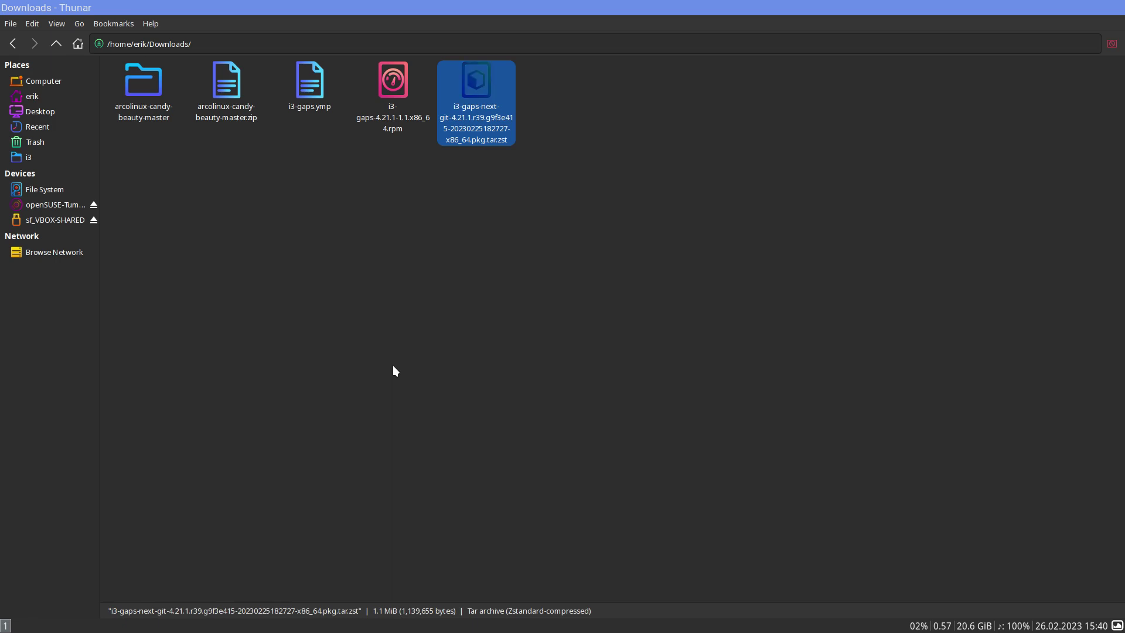
Log out through i3's system mode and log back in with the account password
key("super+0")
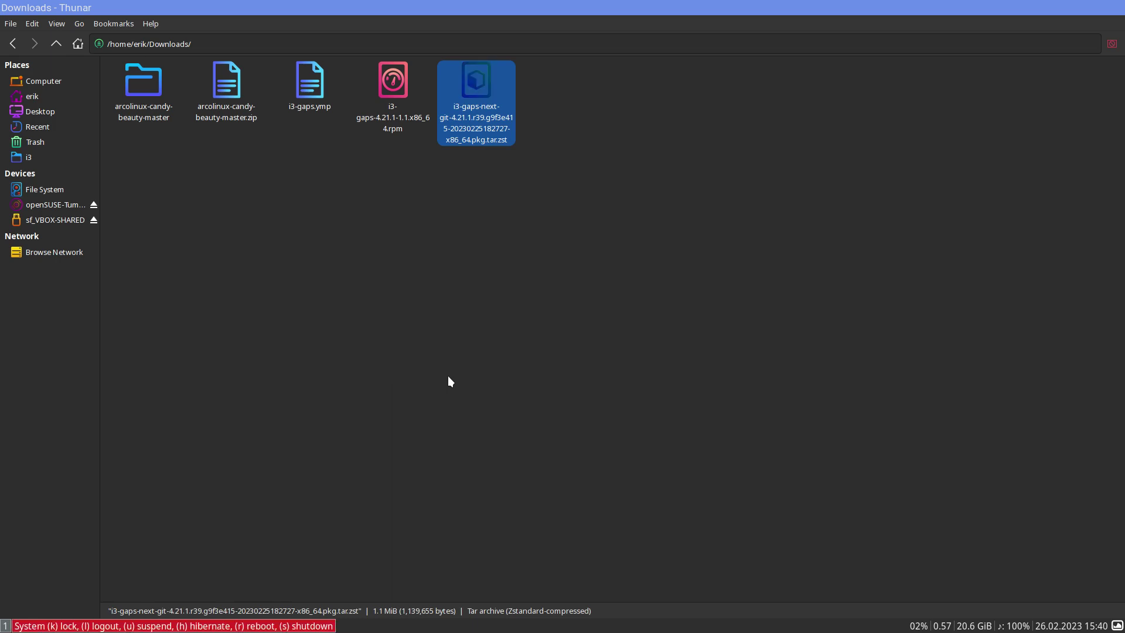
key("e")
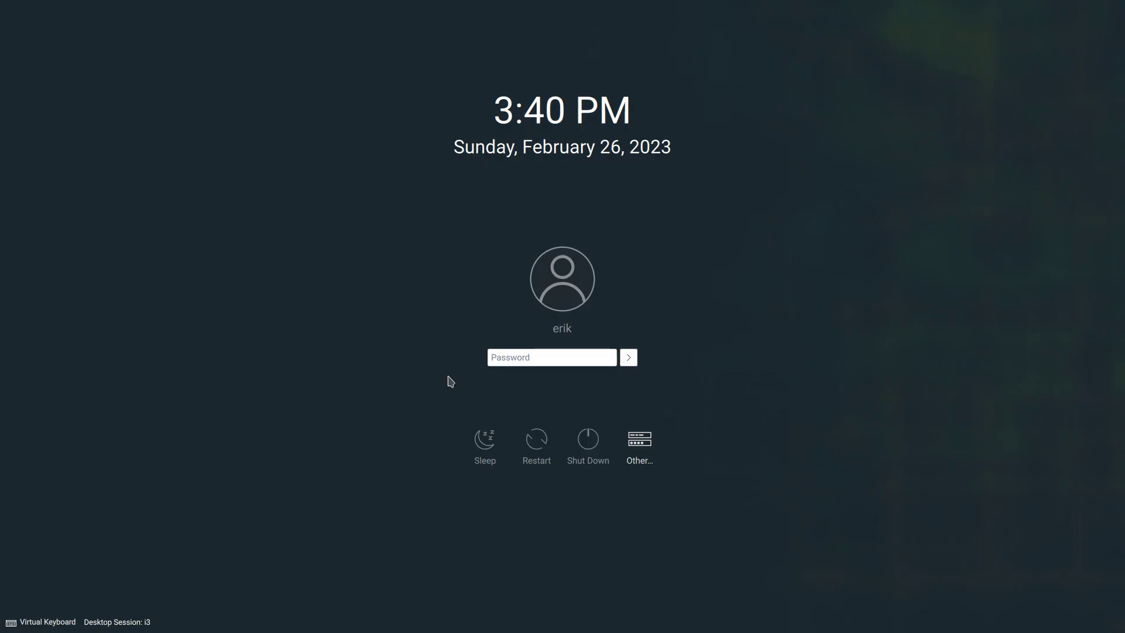
type("••••")
key("Return")
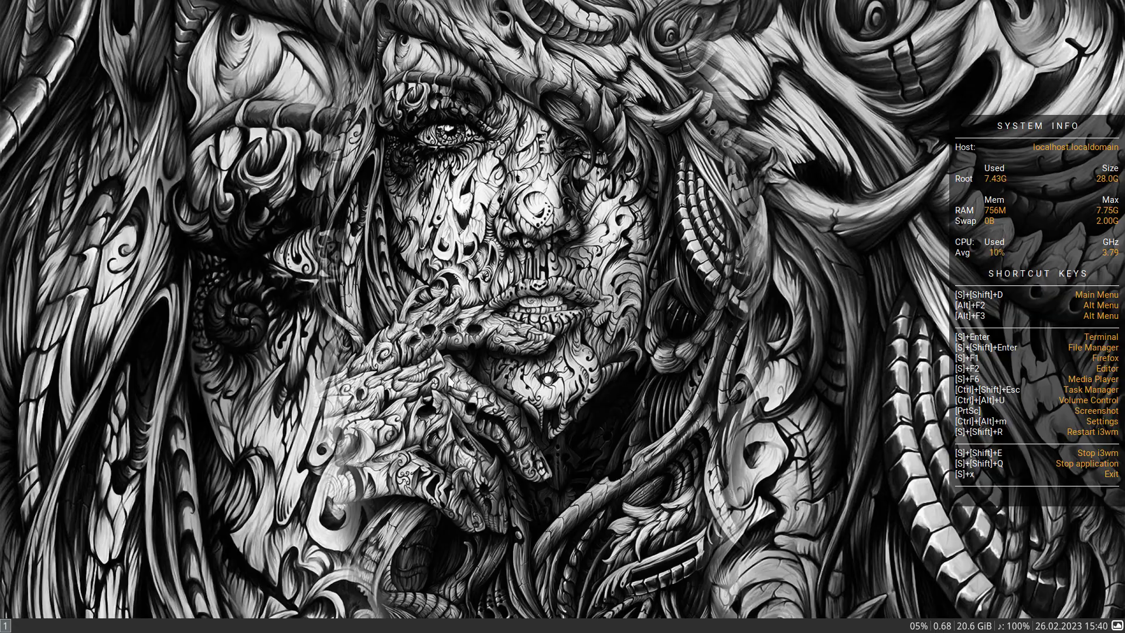
Launch Thunar, open Downloads, and bring up the i3-gaps-next package's context menu
key("super+shift+Return")
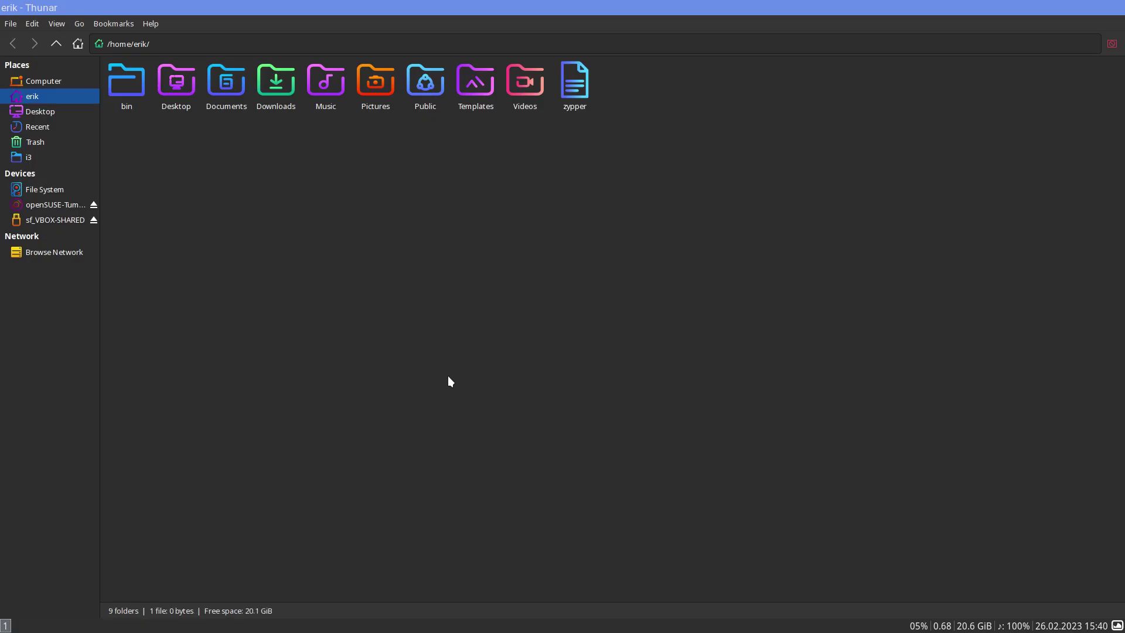
double_click(291, 85)
right_click(477, 96)
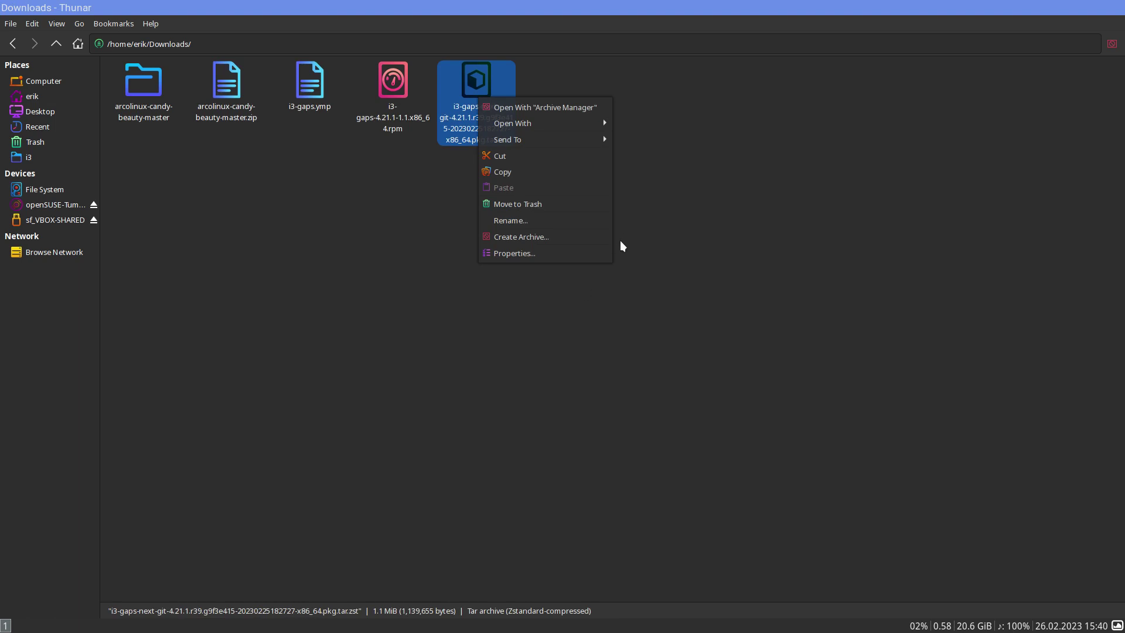
left_click(849, 214)
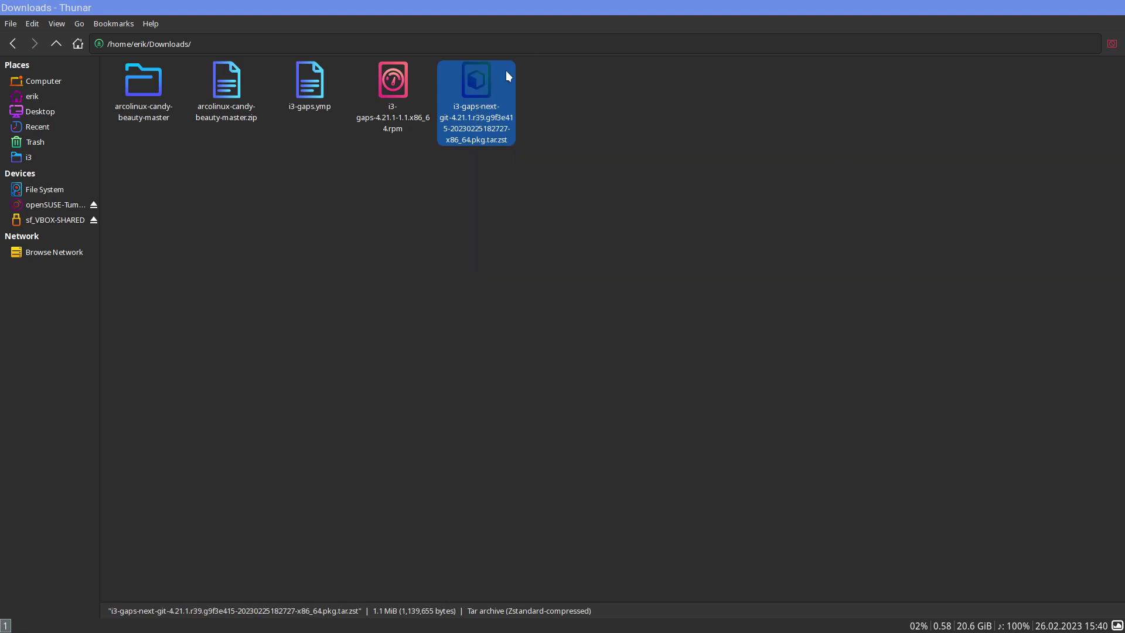
right_click(475, 87)
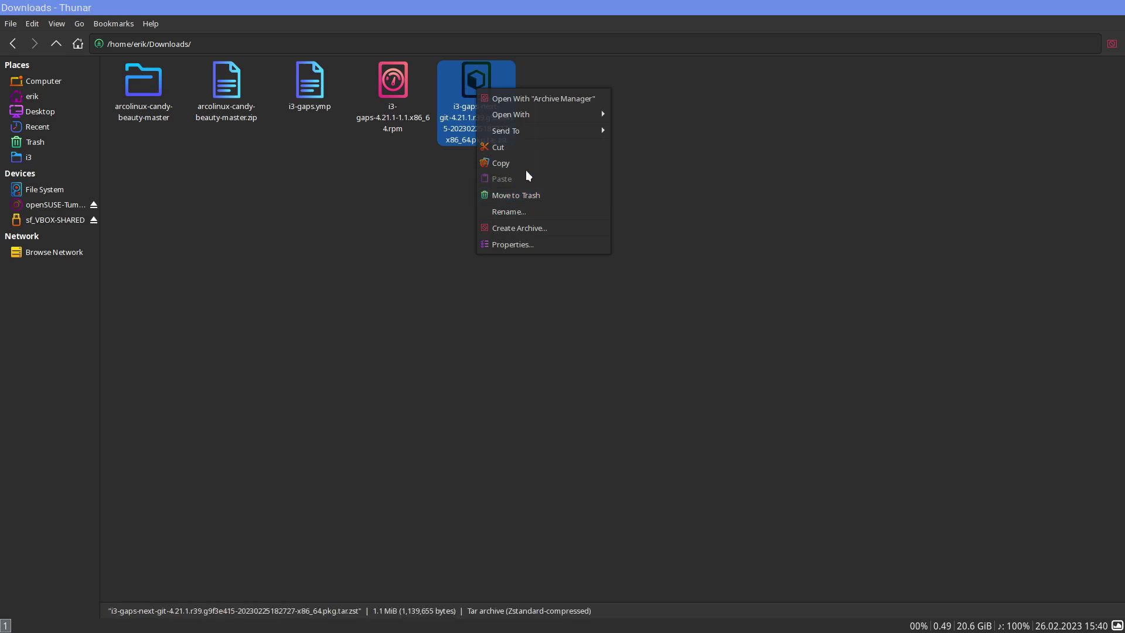
Open the package in Archive Manager and browse its etc/i3 and usr/bin folders
left_click(557, 99)
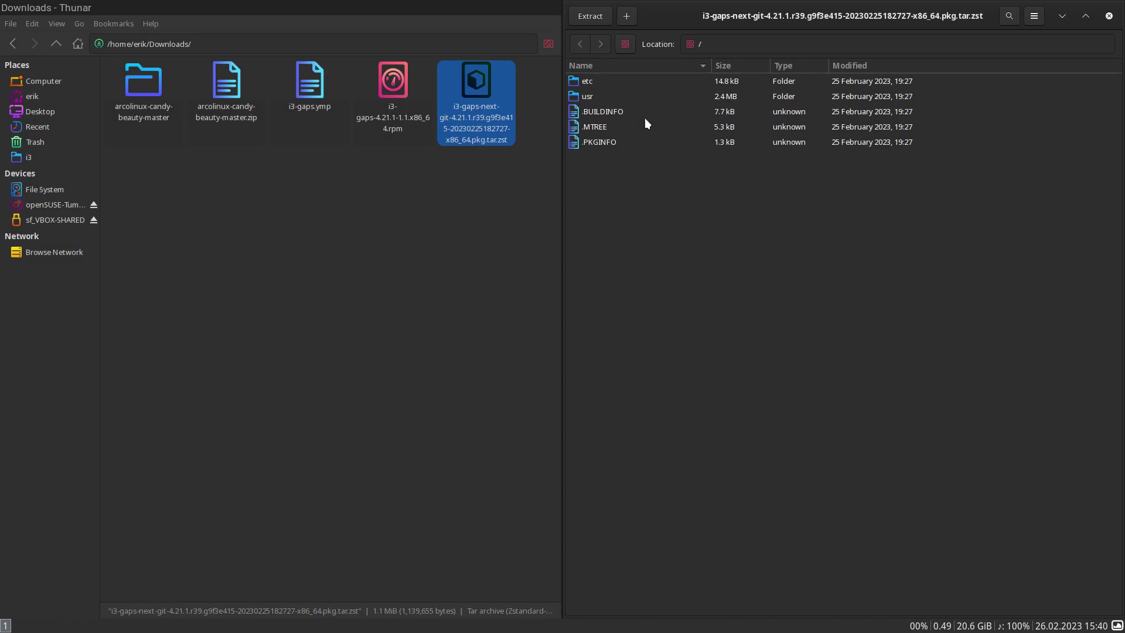
left_click(598, 100)
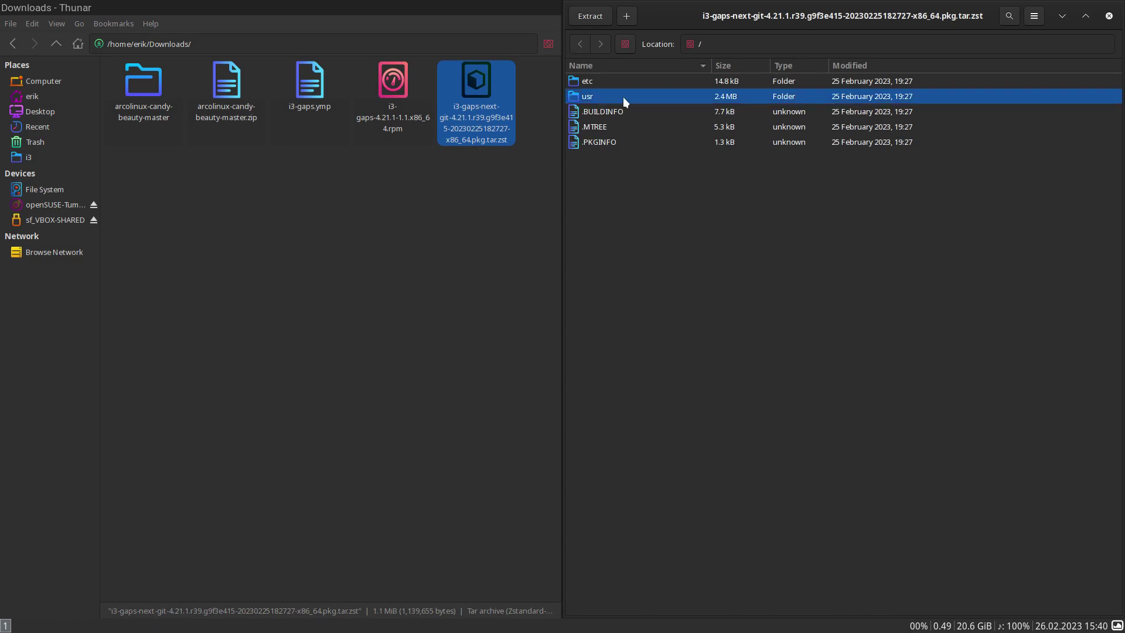
double_click(588, 84)
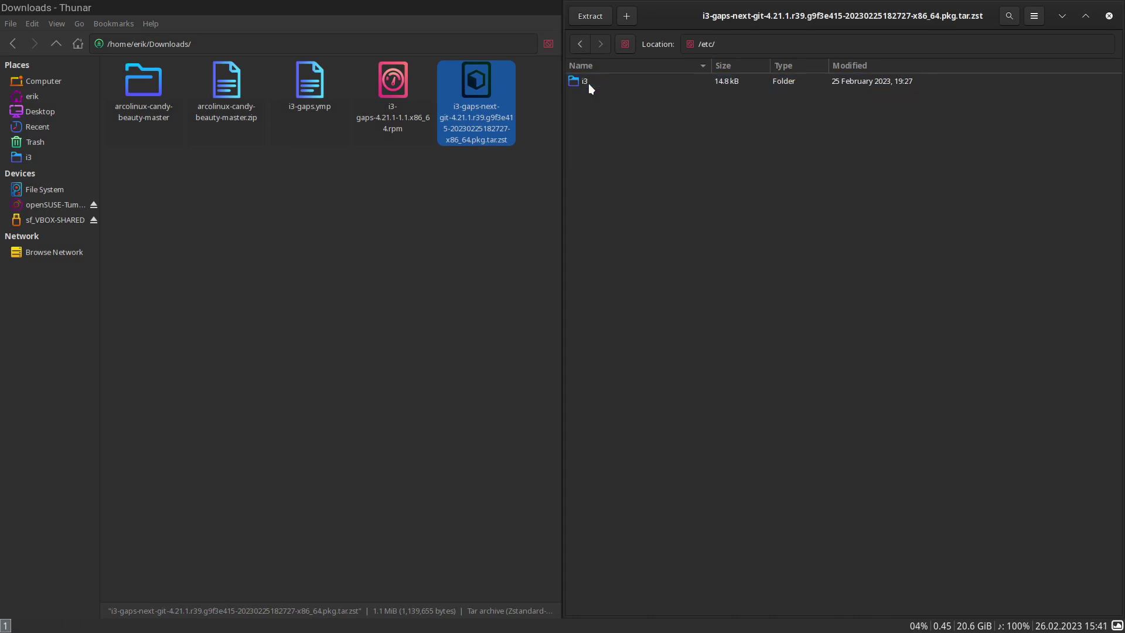
double_click(588, 83)
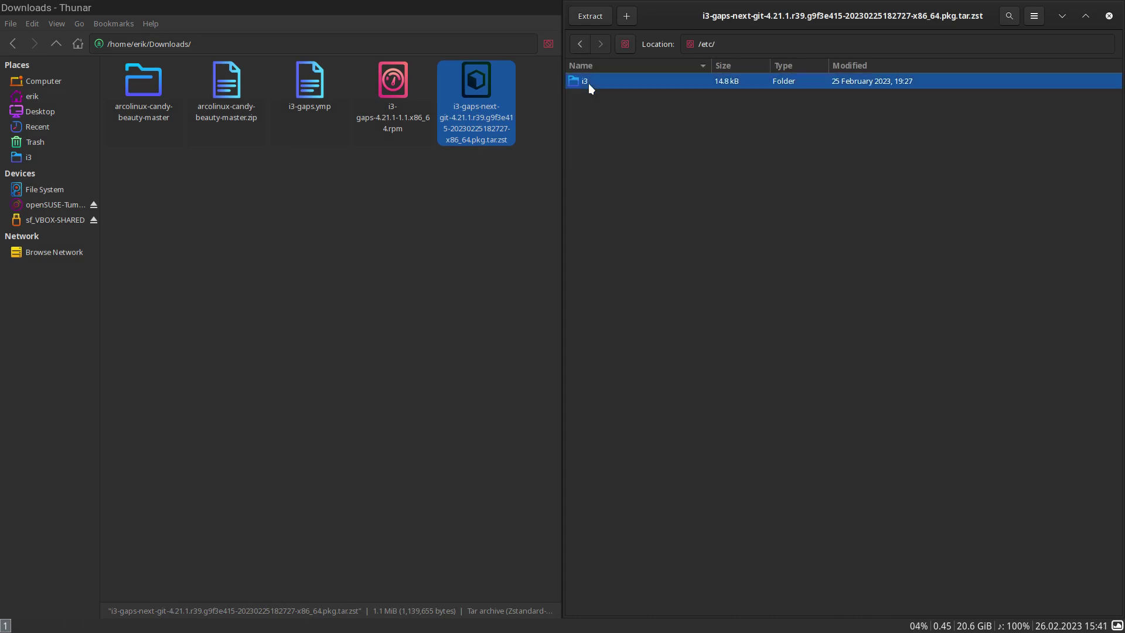
left_click(580, 43)
left_click(582, 46)
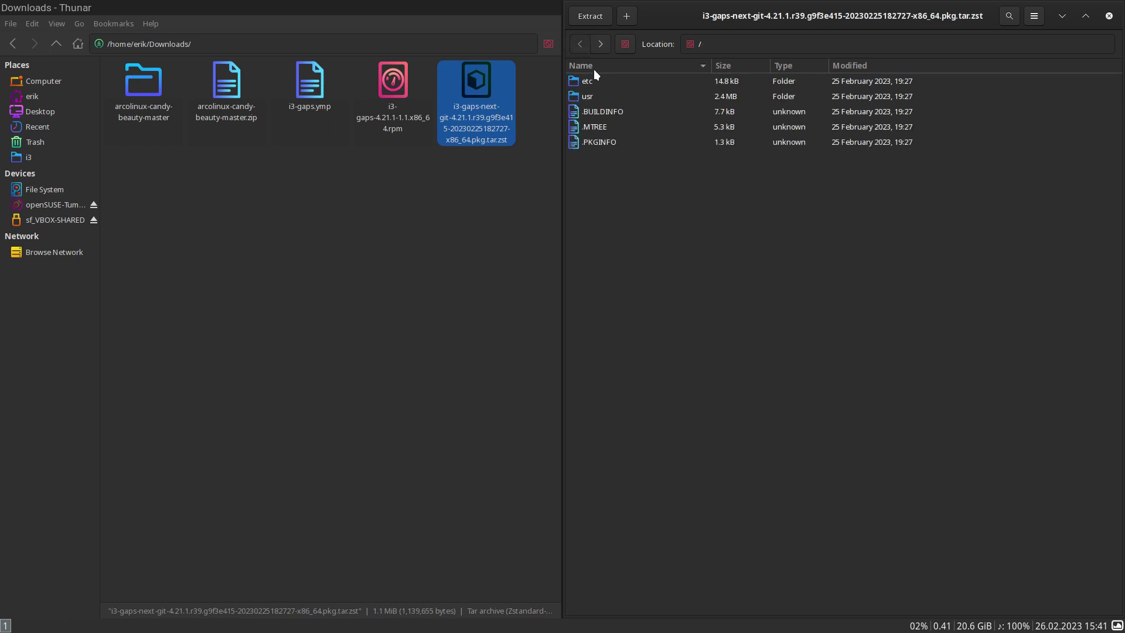
double_click(596, 96)
double_click(600, 82)
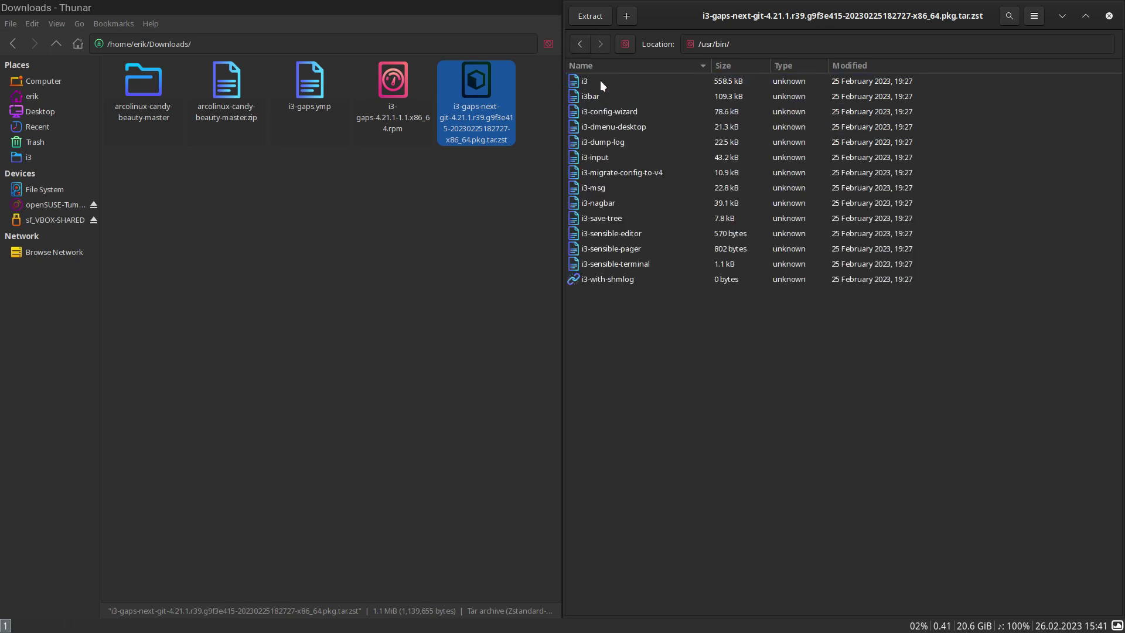
left_click(578, 48)
left_click(579, 48)
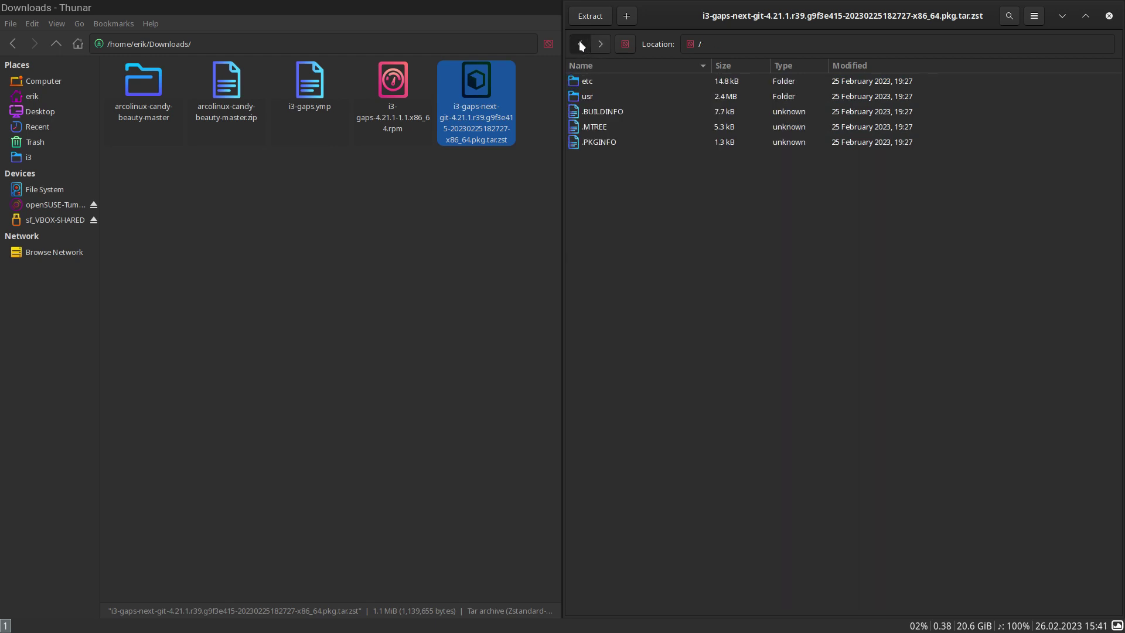
Extract the usr folder into Downloads, quit Archive Manager, and bring up the Downloads context menu
left_click_drag(586, 93, 258, 248)
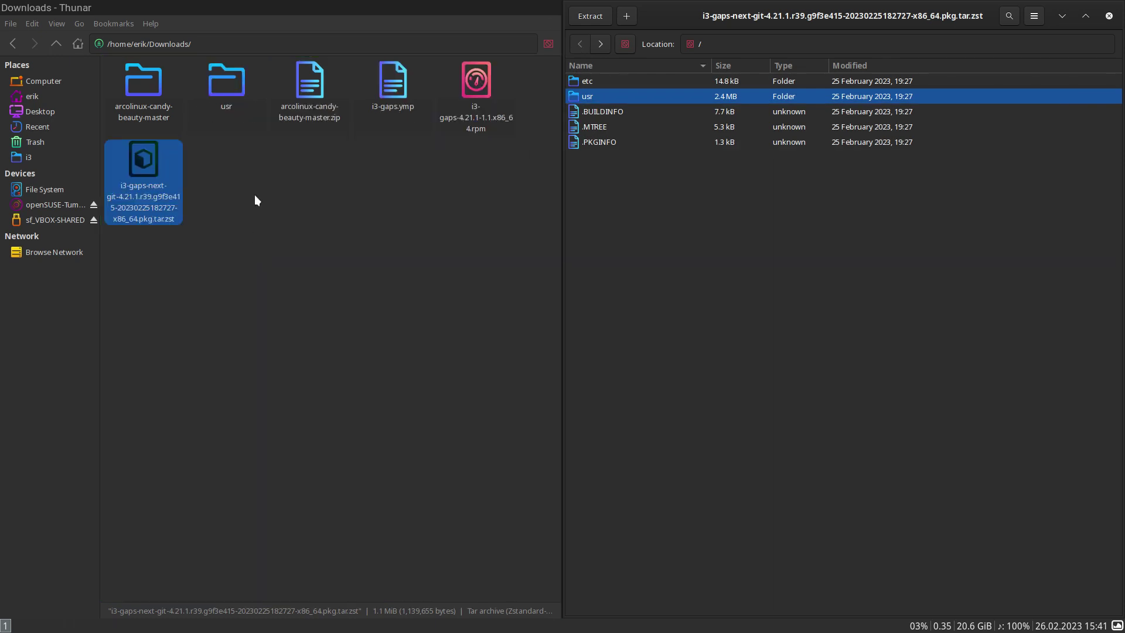
left_click(221, 88)
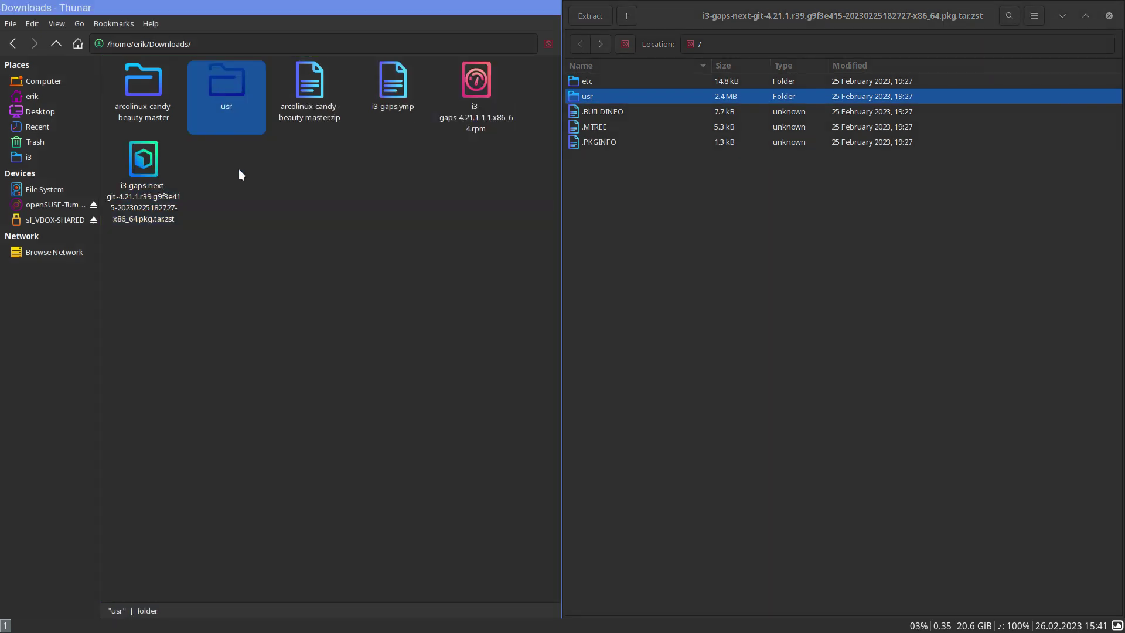
left_click(250, 186)
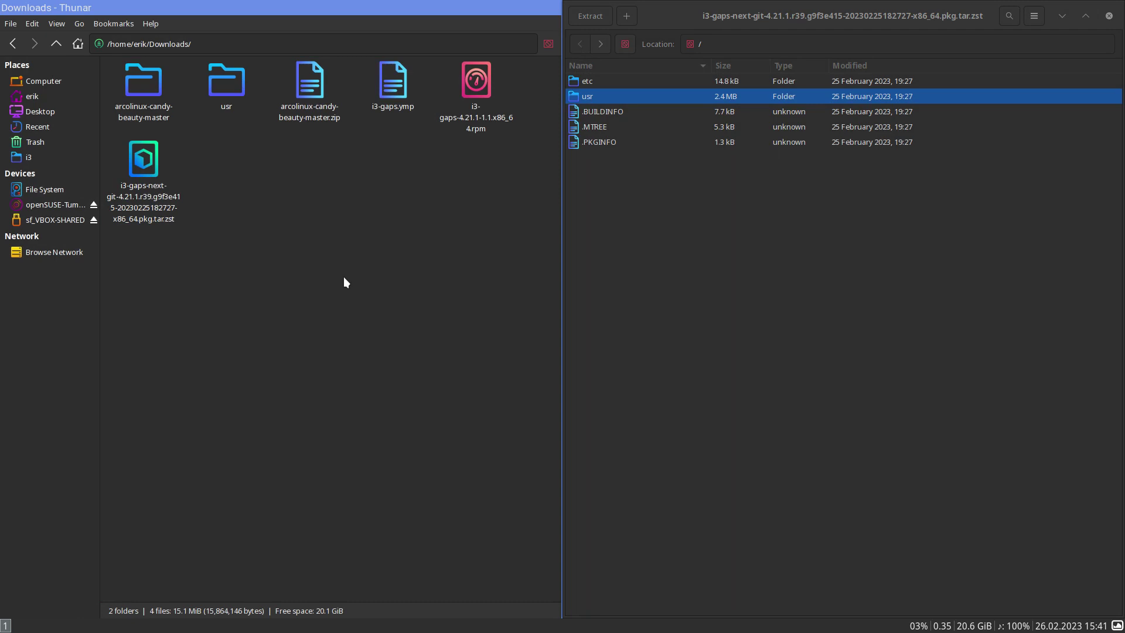
left_click(645, 261)
key("ctrl+q")
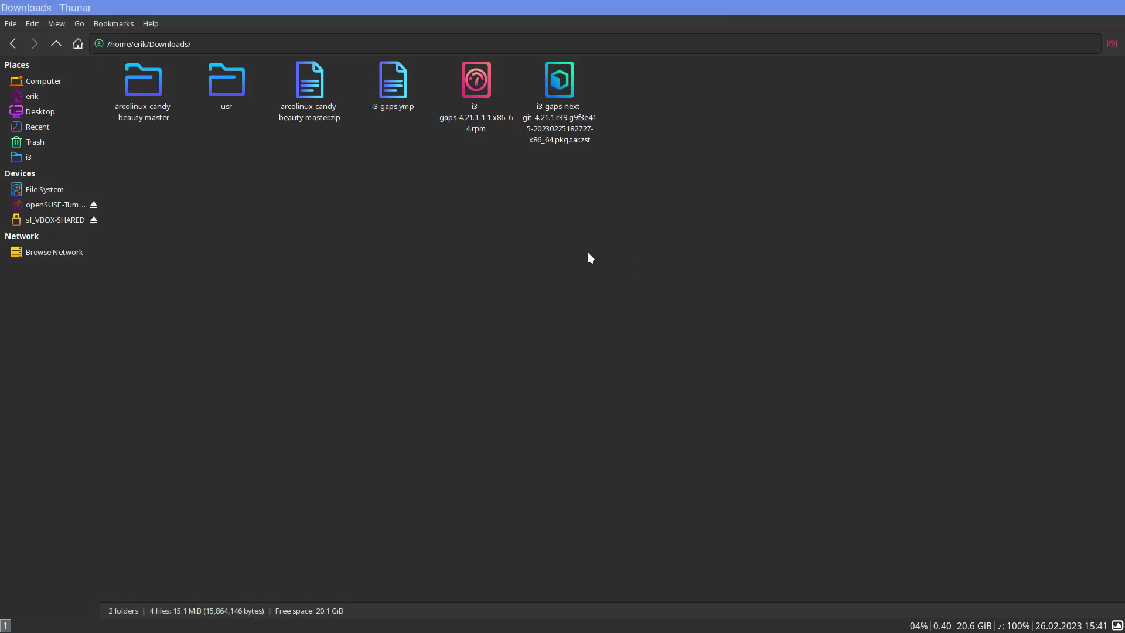
right_click(297, 233)
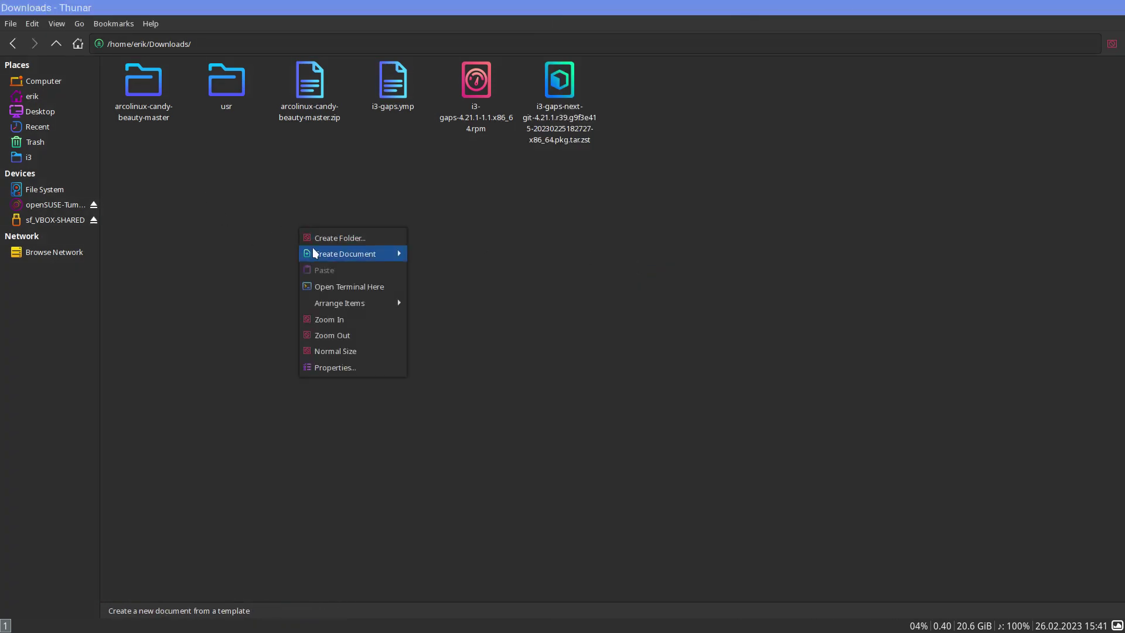
left_click(370, 287)
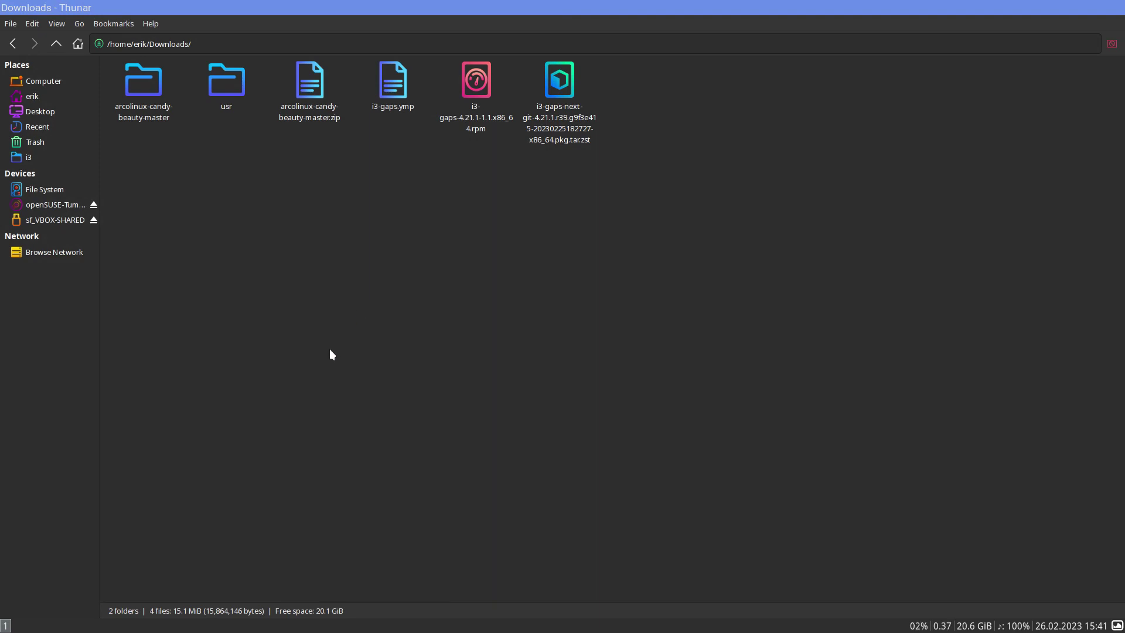
Close the file manager, open a terminal, cd into Downloads and list its files
key("ctrl+q")
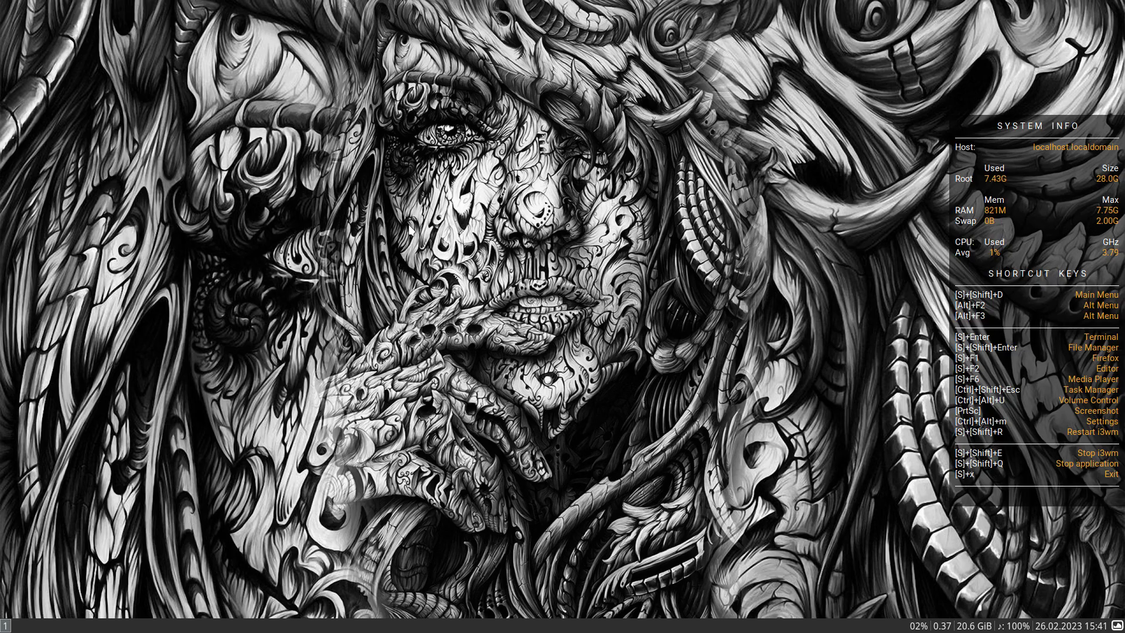
key("super+Return")
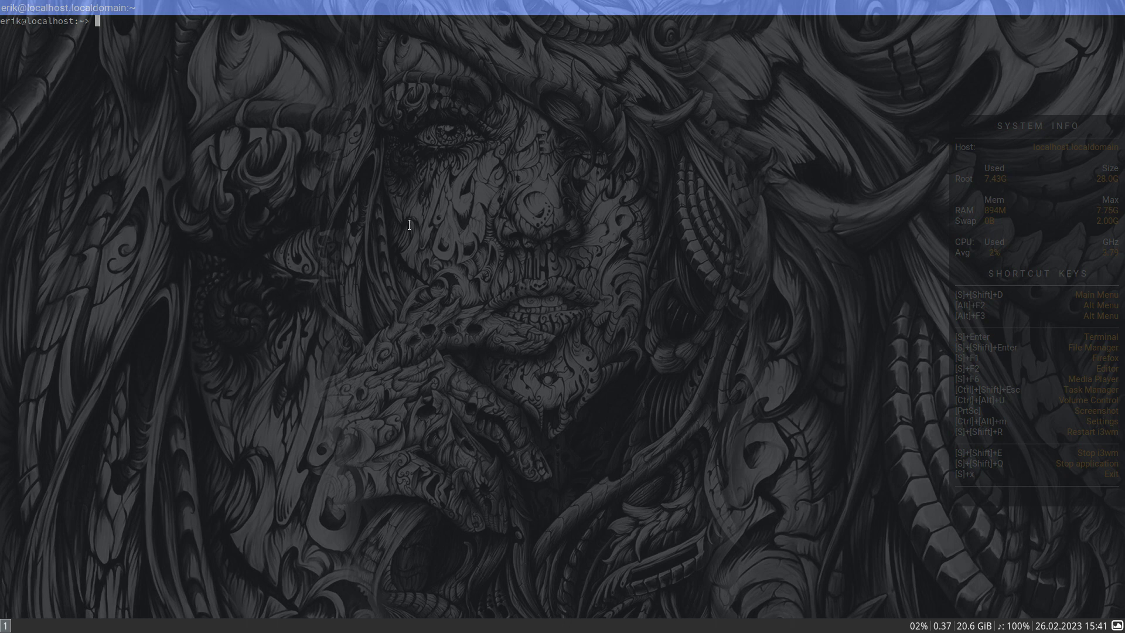
type("cd DO")
key("BackSpace")
type("o")
key("Tab")
key("Tab")
type("w")
key("Tab")
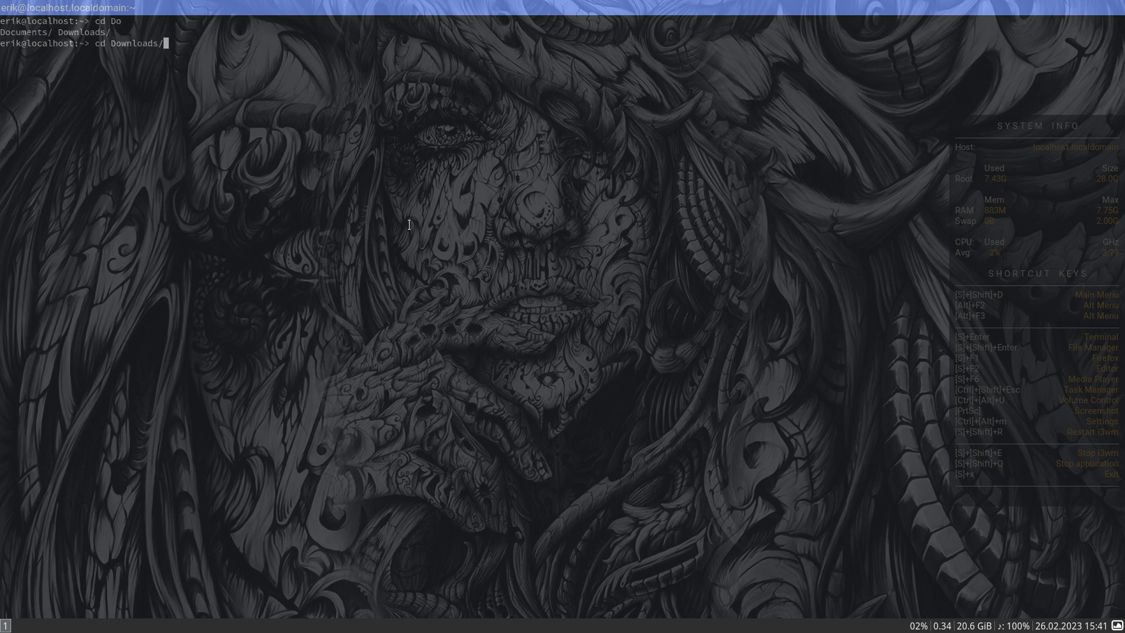
key("Return")
type("ls")
key("Return")
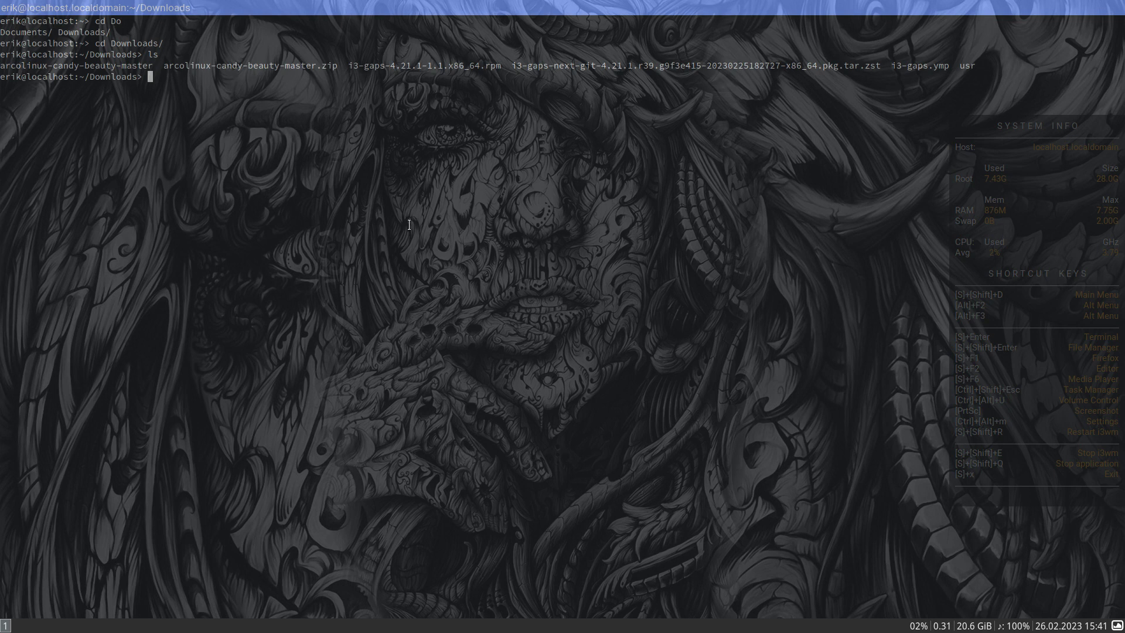
Run sudo cp /usr/ / as root, entering the sudo password
type("sudo cp /ur")
key("BackSpace")
type("sr/ /")
key("Return")
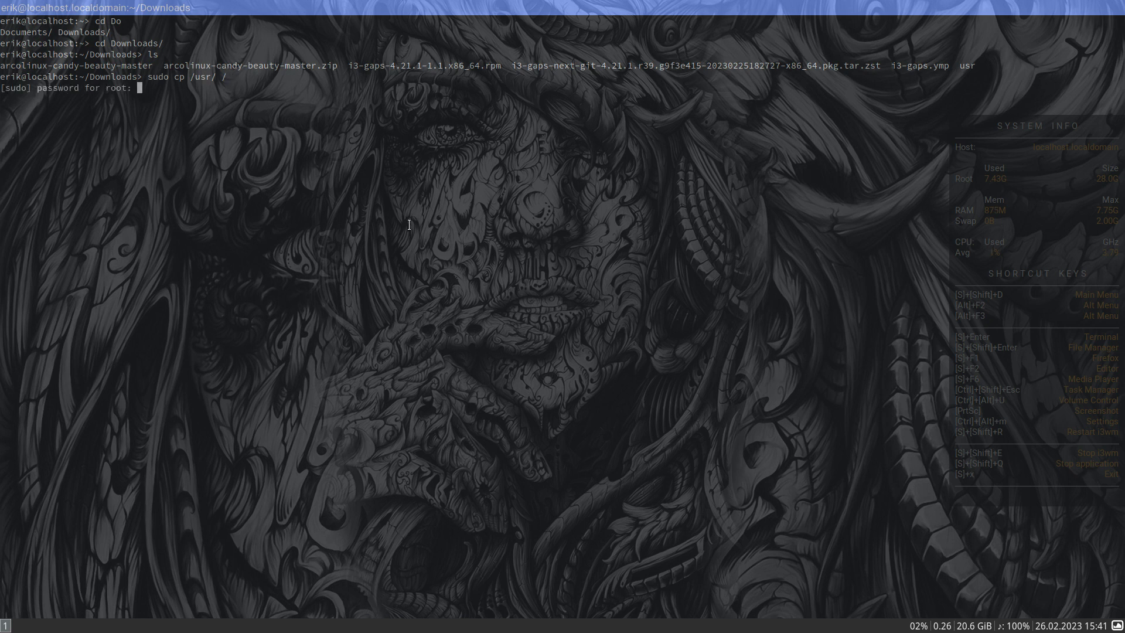
key("Return")
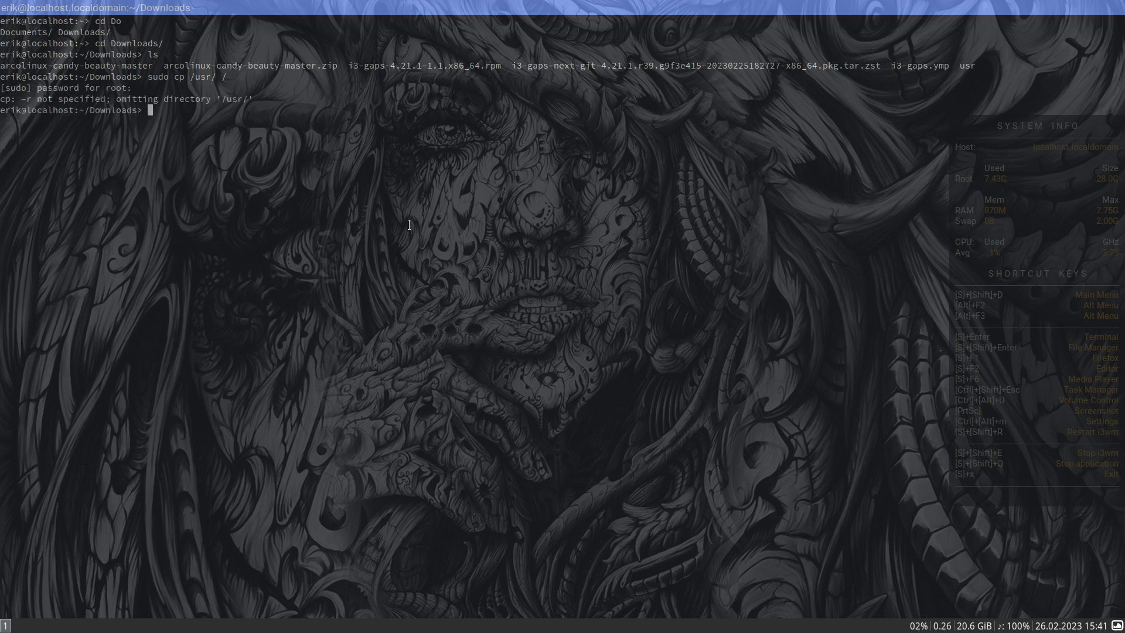
Rerun the copy command with the recursive -r option
key("Up")
key("Left")
key("Left")
key("Left")
key("Left")
key("Left")
key("Left")
key("Left")
type("-r")
key("Return")
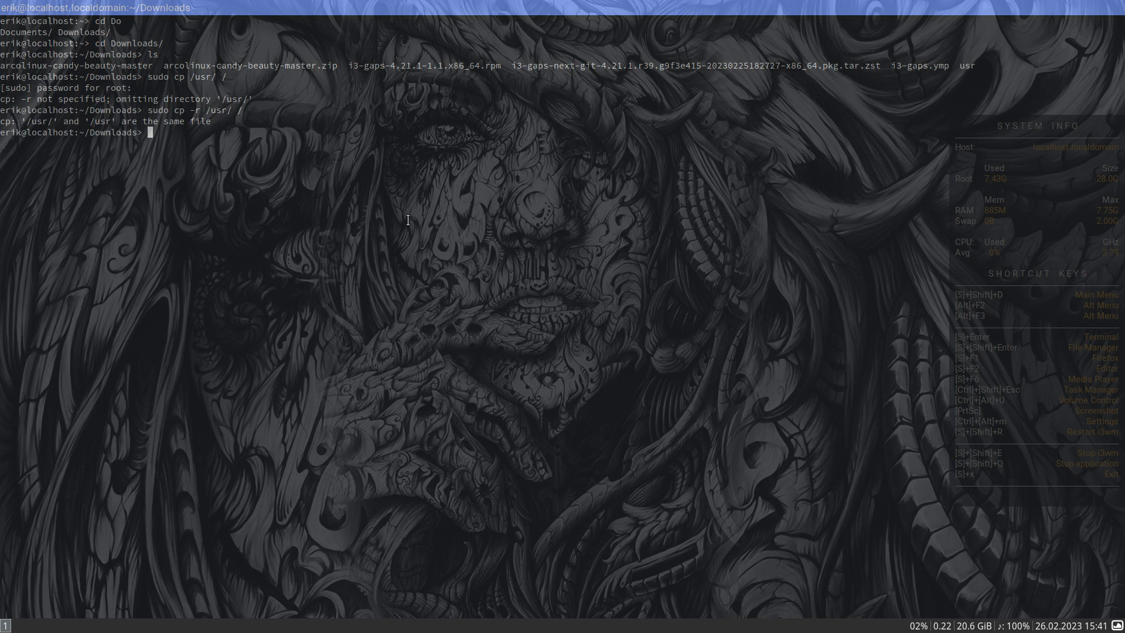
Change the copy to sudo cp -r /usr/* /usr and run it
key("Up")
key("Left")
key("Left")
type("*")
key("Right")
key("Right")
type("usr")
key("Return")
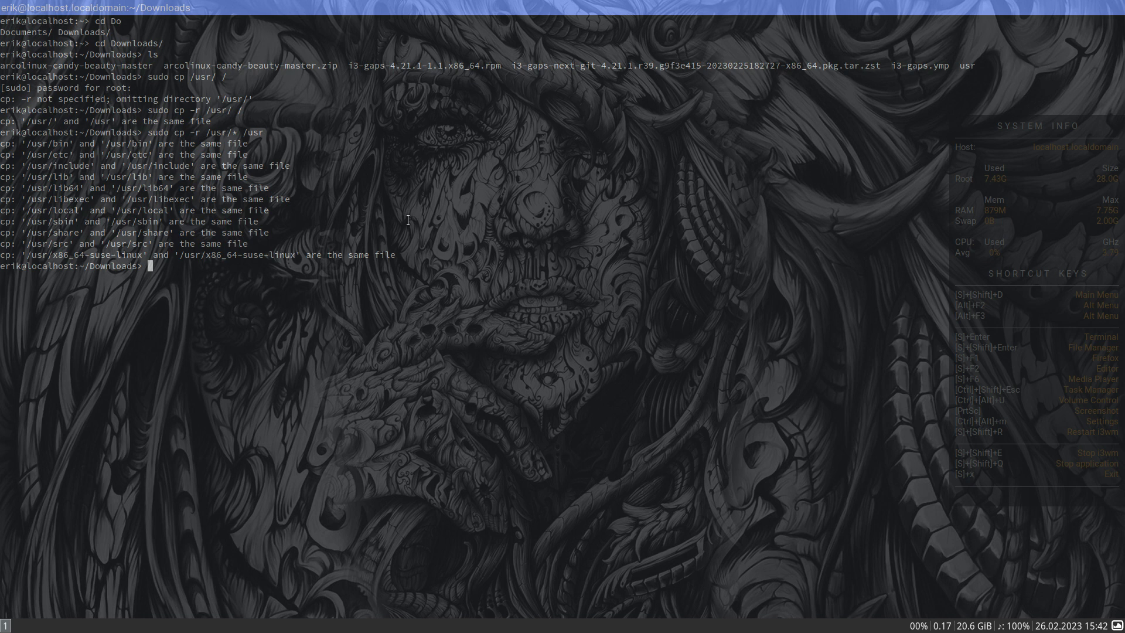
Add the force flag and run sudo cp -rf /usr/* /usr
key("Up")
key("Left")
key("Left")
key("Left")
key("Left")
key("Left")
key("Left")
key("Left")
key("Left")
key("Left")
key("Left")
key("Left")
key("Left")
key("Left")
key("Right")
type("f")
key("Return")
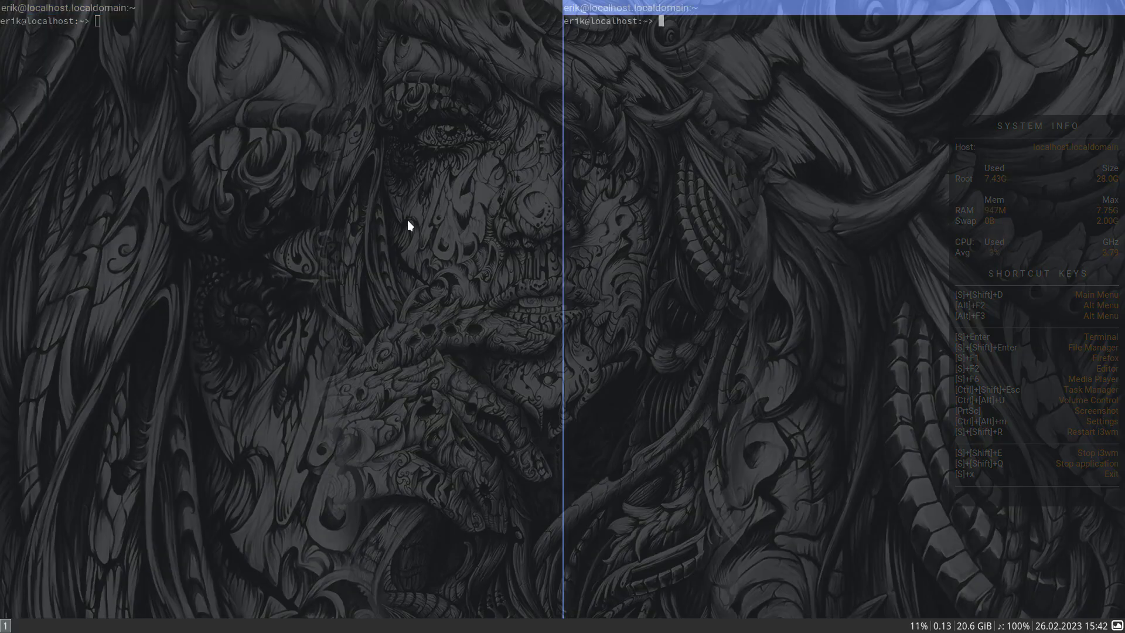
Reboot from i3's system mode into openSUSE Tumbleweed, then shut down the Plasma session from the launcher
key("super+x")
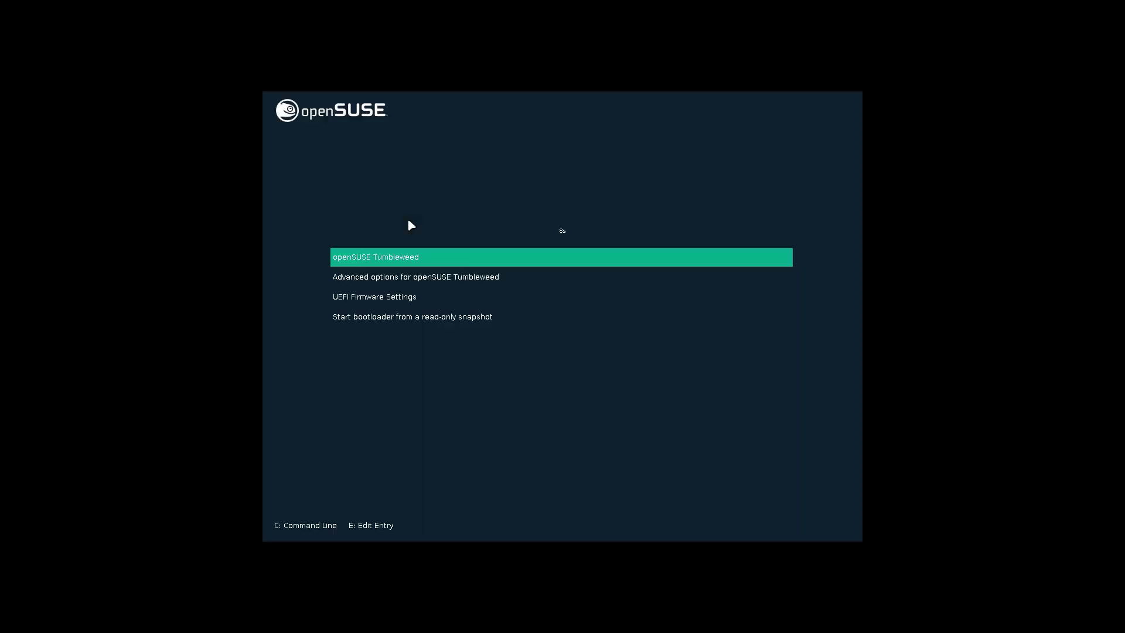
key("Return")
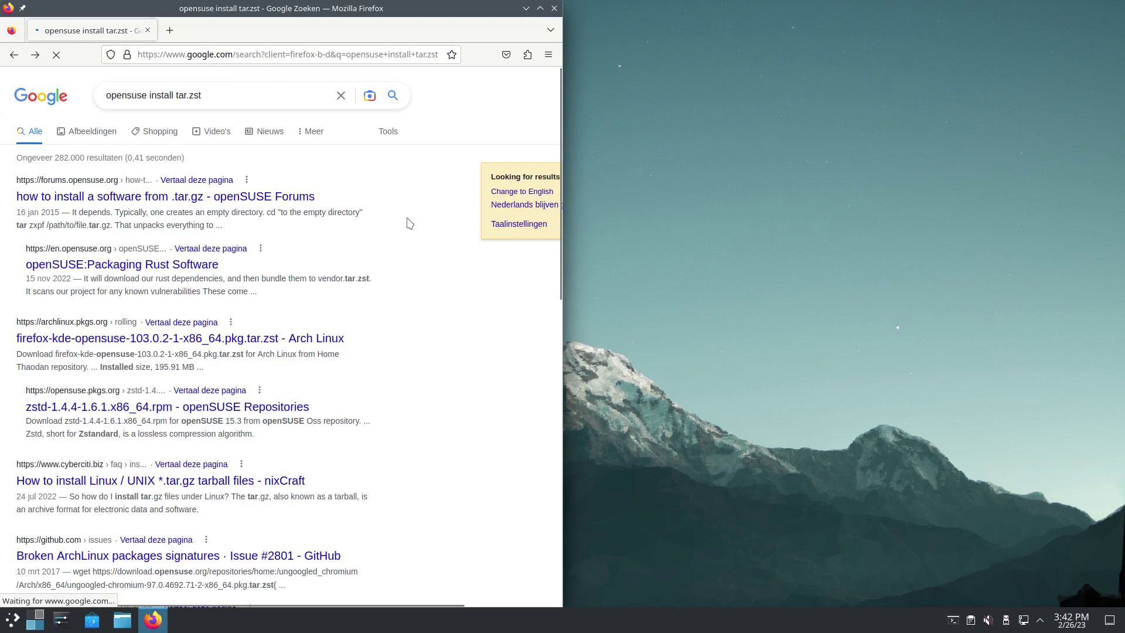
scroll(410, 223, "down", 5)
left_click(14, 619)
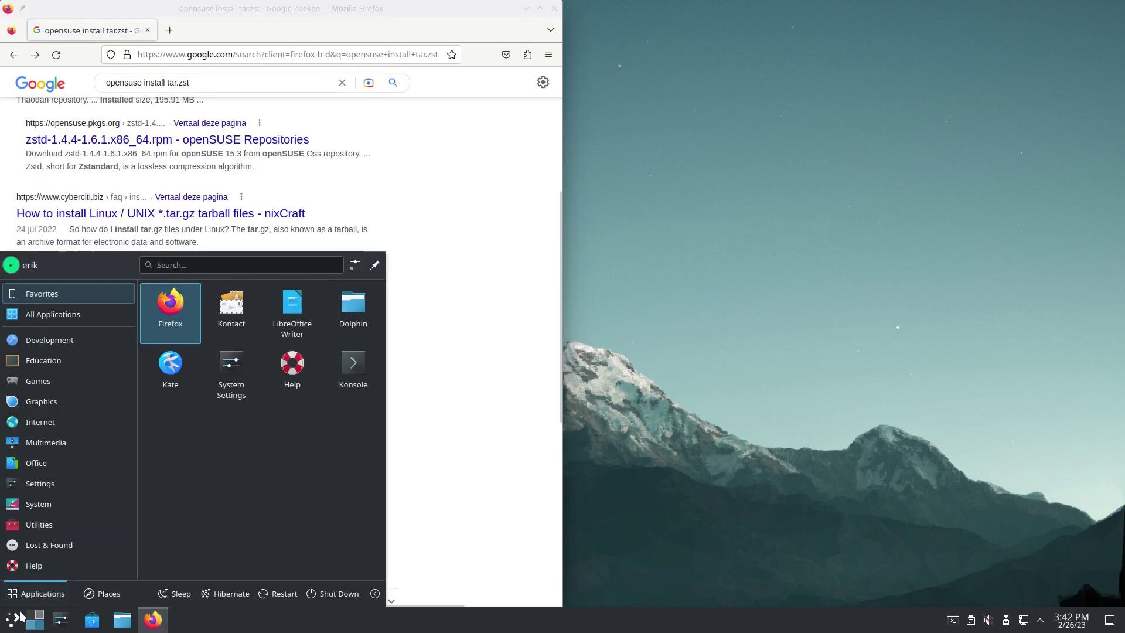
left_click(332, 594)
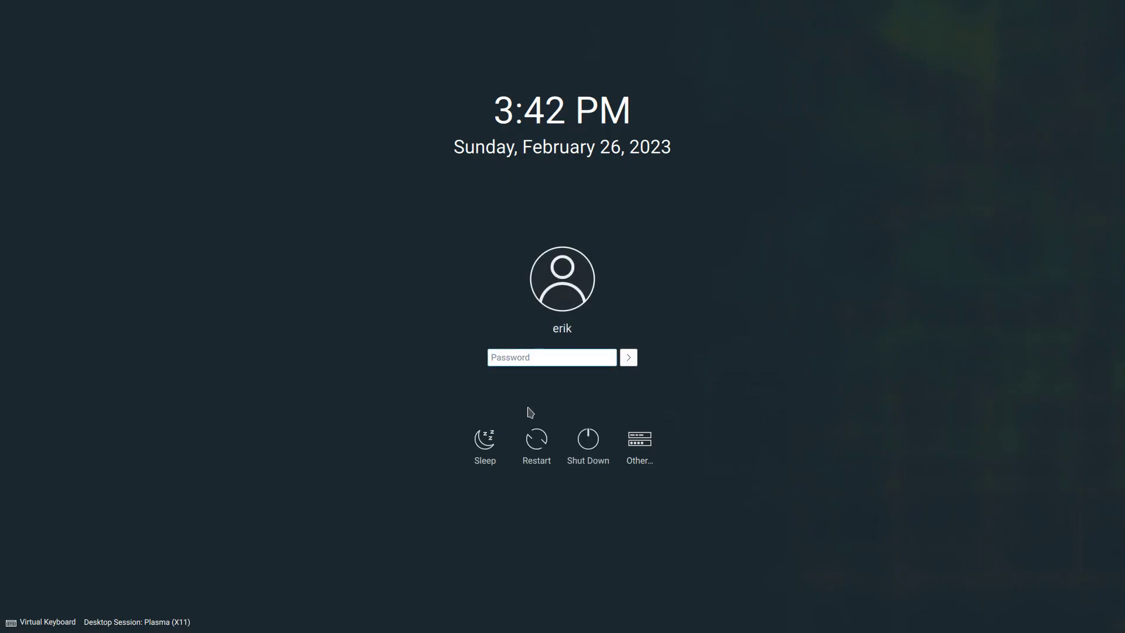
Choose the i3 session on SDDM, enter the account password, log in and open terminals
left_click(117, 624)
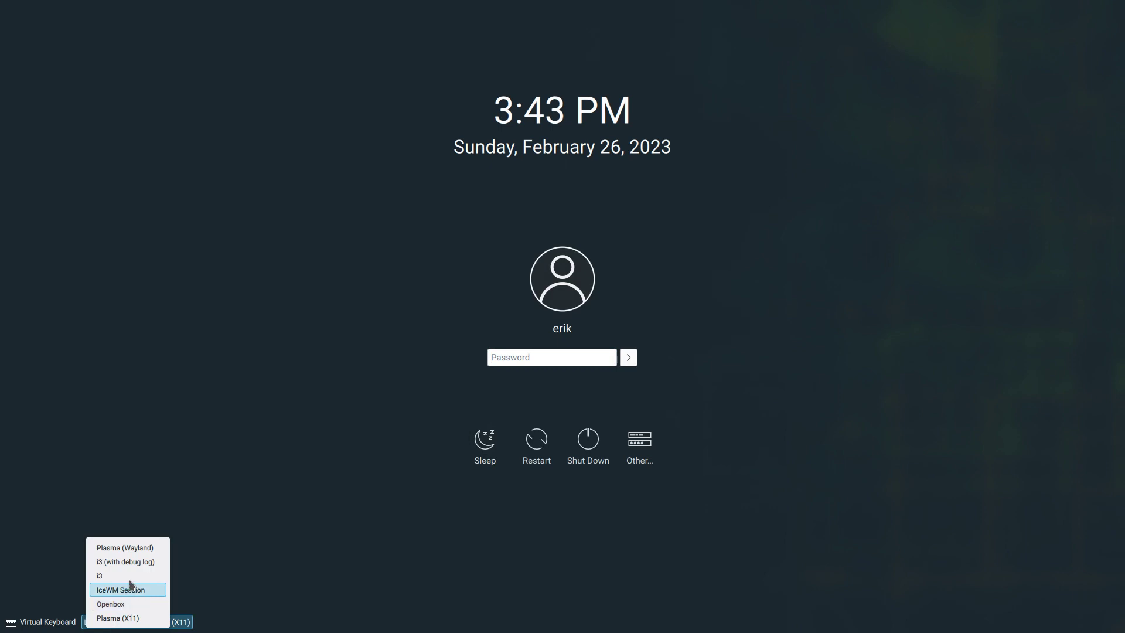
left_click(132, 575)
left_click(127, 621)
left_click(129, 575)
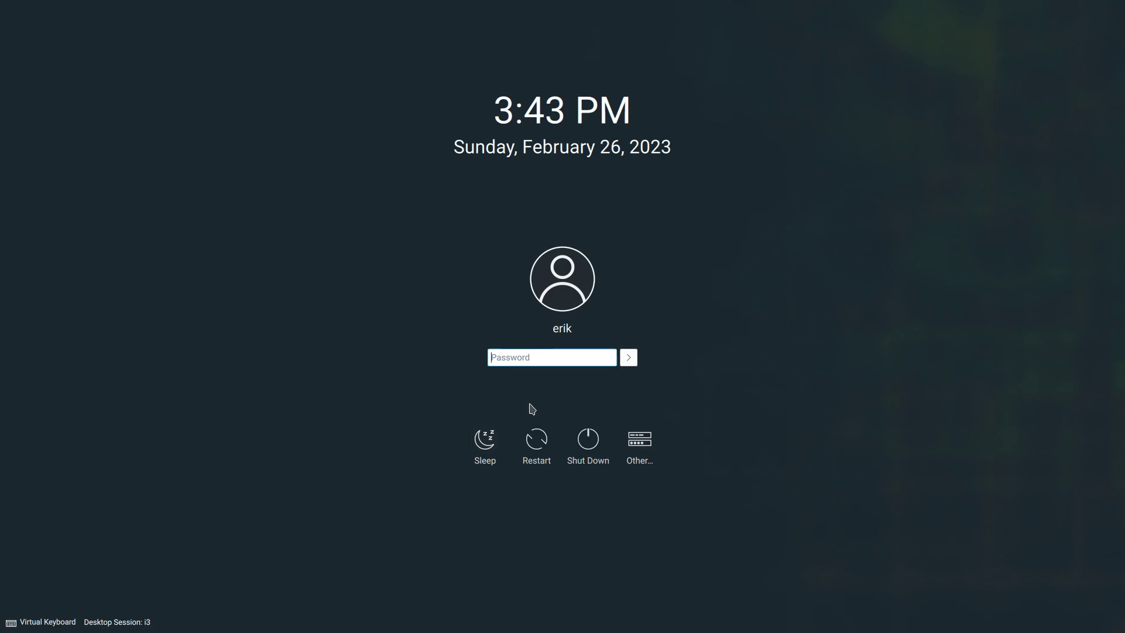
type("*****")
key("Return")
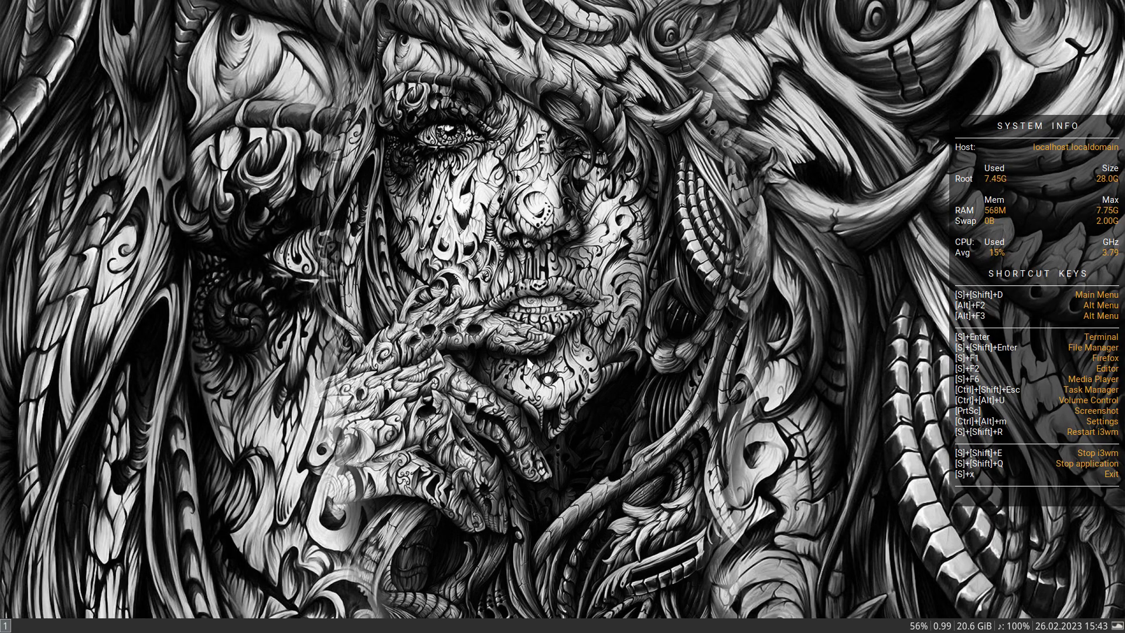
key("super+Return")
key("super+Return")
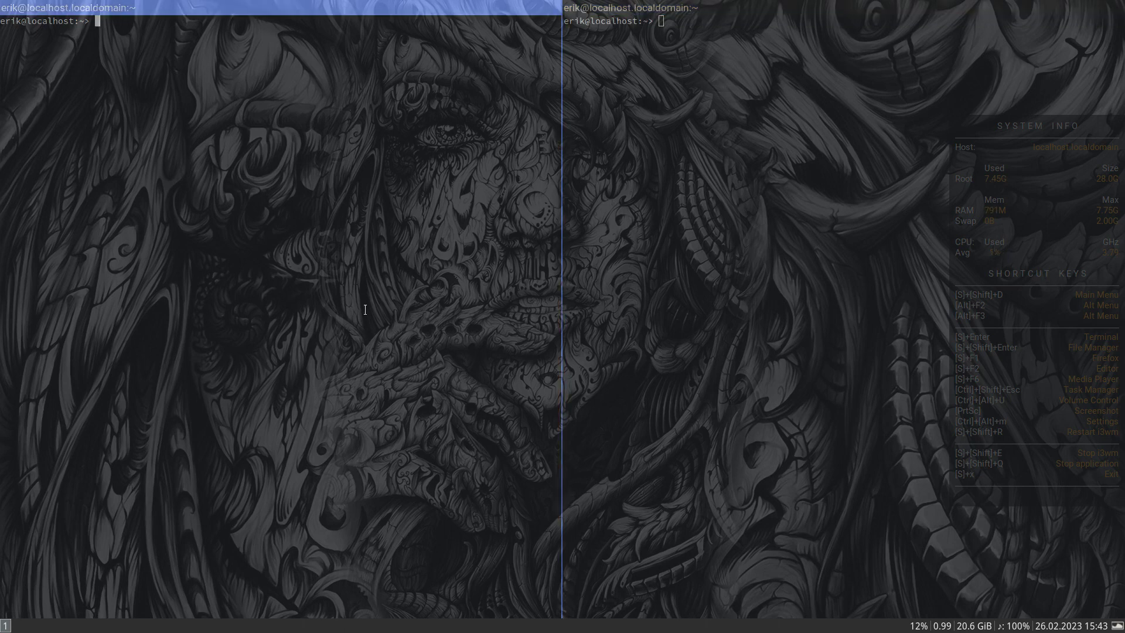
Close the terminals and open ~/.config/i3/config from the file manager in Sublime Text
key("super+shift+q")
key("super+shift+q")
key("super+shift+Return")
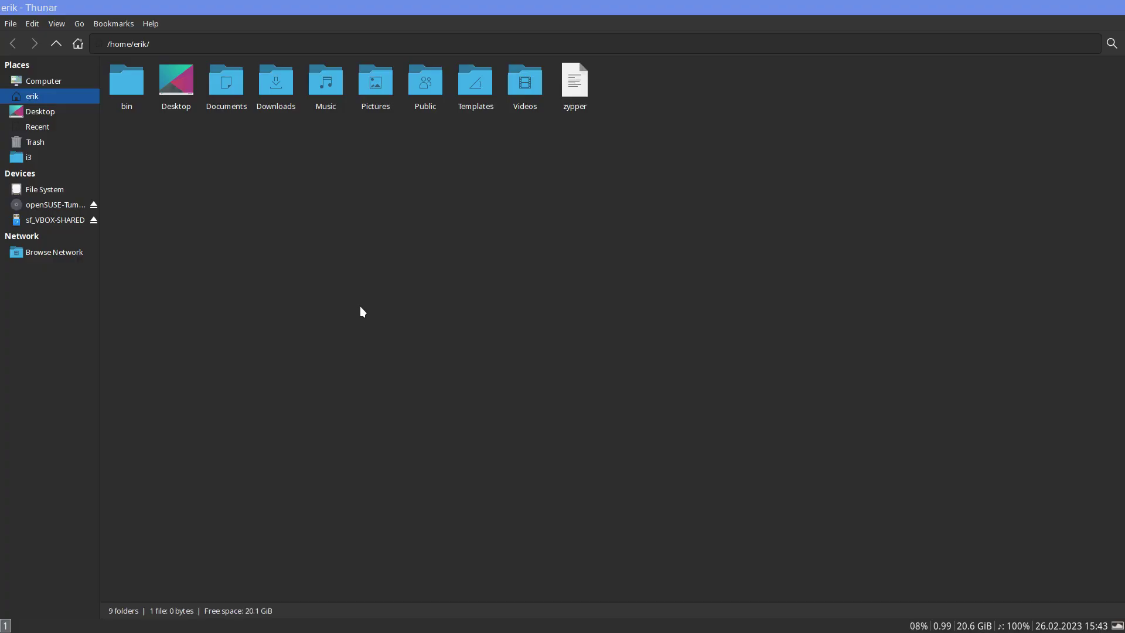
left_click(44, 157)
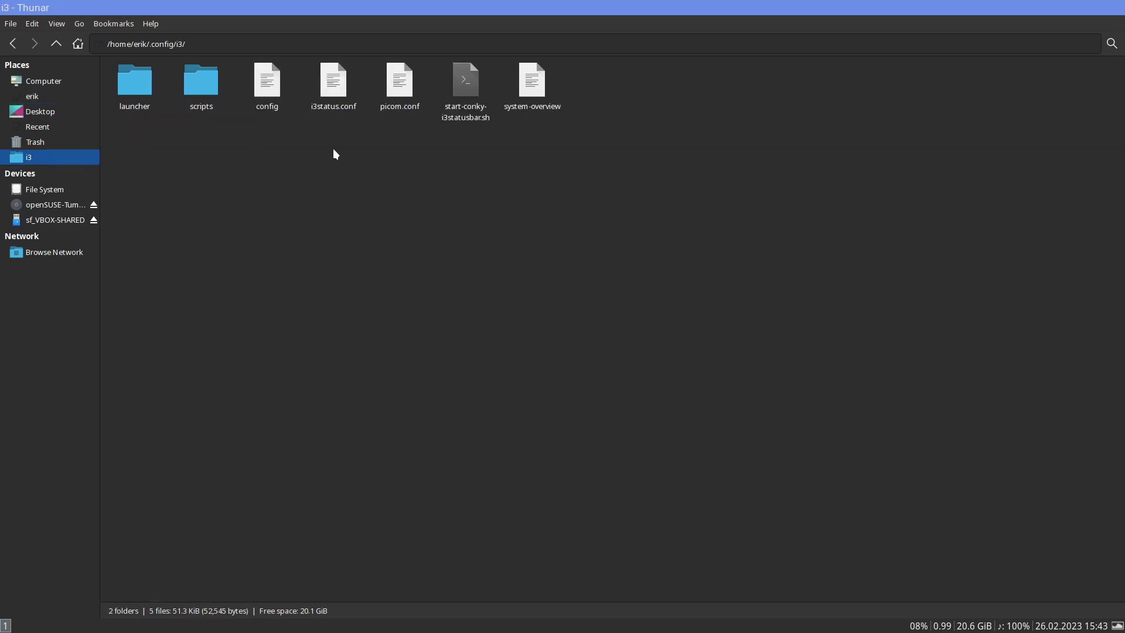
double_click(267, 88)
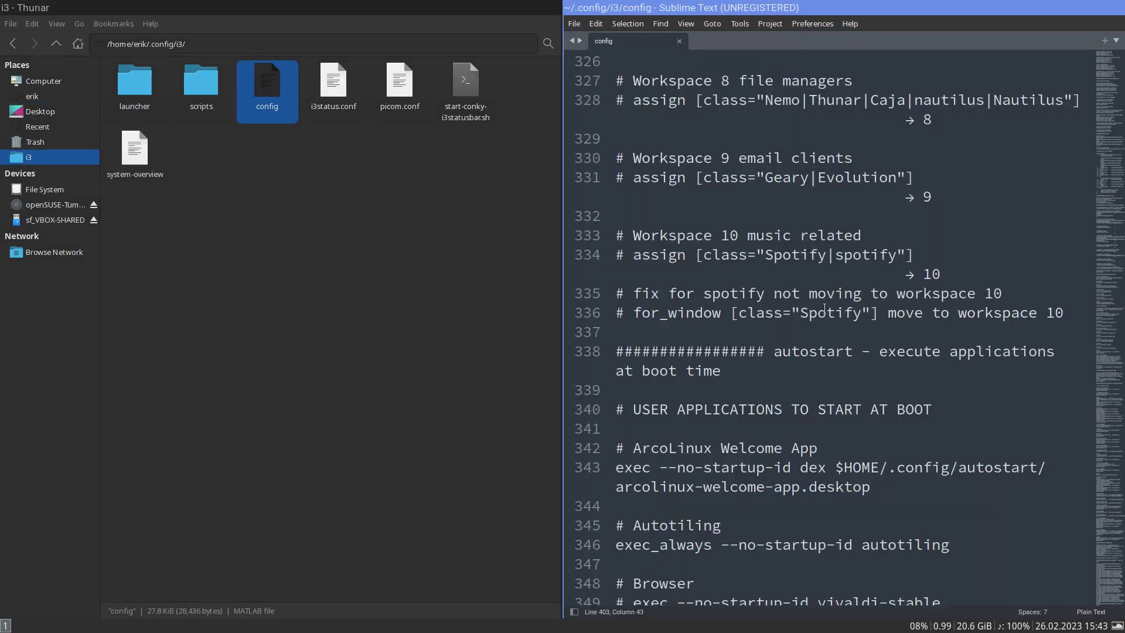
Search the config for 'gaps'
key("ctrl+f")
type("keyb")
key("BackSpace")
key("BackSpace")
key("BackSpace")
key("BackSpace")
type("gaps")
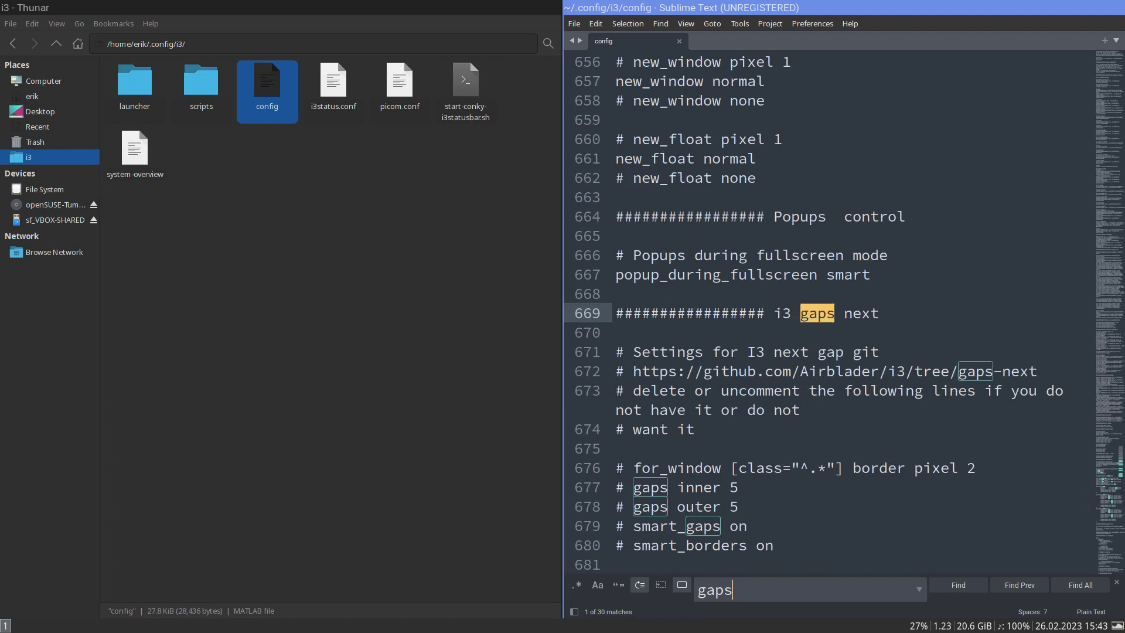
Uncomment the border pixel 2, gaps inner 5 and gaps outer 5 lines and save
left_click(620, 473)
key("BackSpace")
key("Delete")
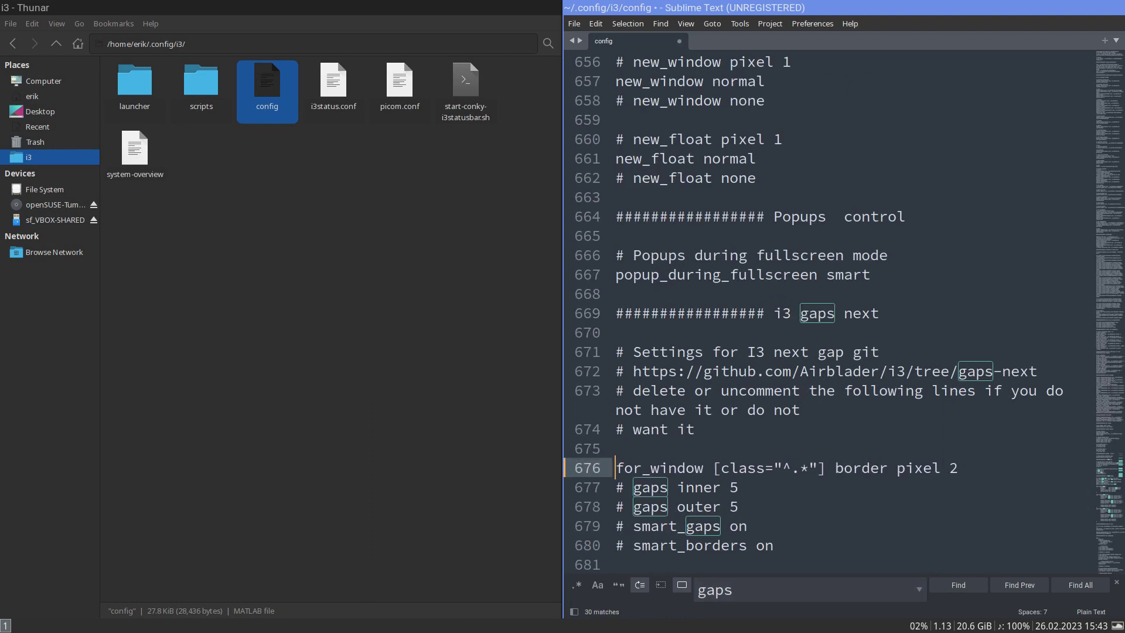
key("Down")
key("Down")
key("Up")
key("Delete")
key("Delete")
key("Down")
key("Delete")
key("Delete")
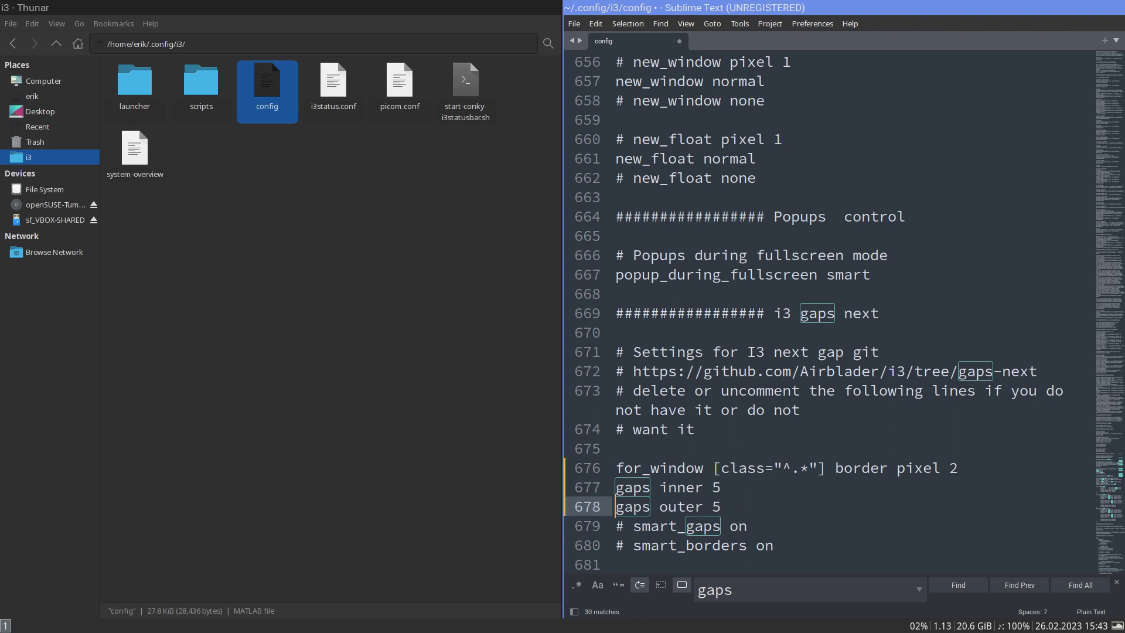
key("Down")
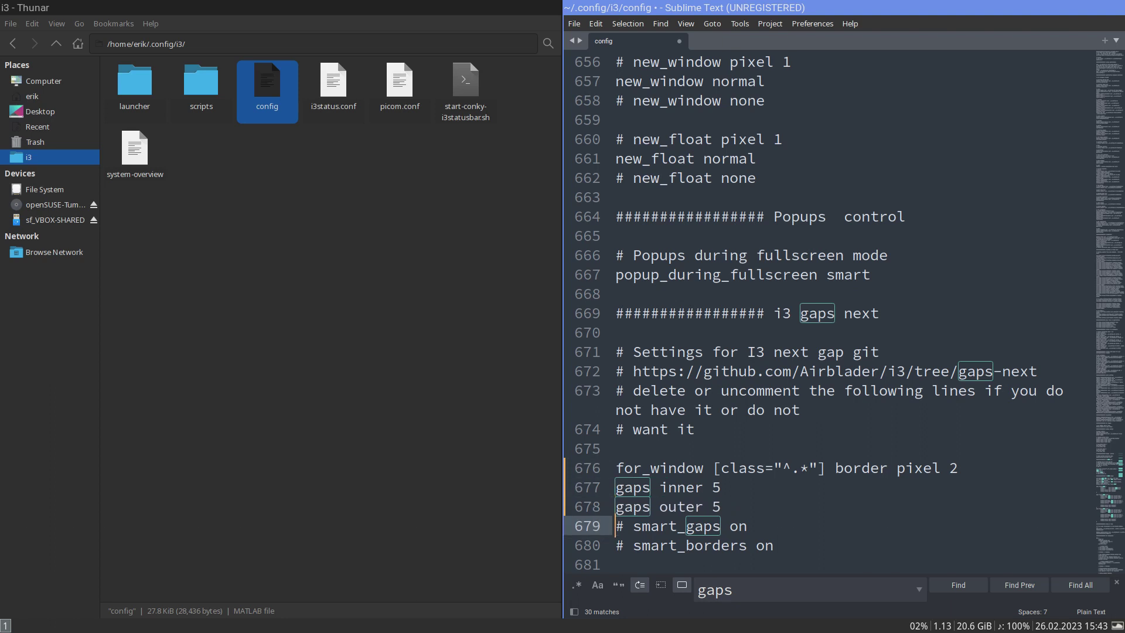
key("ctrl+s")
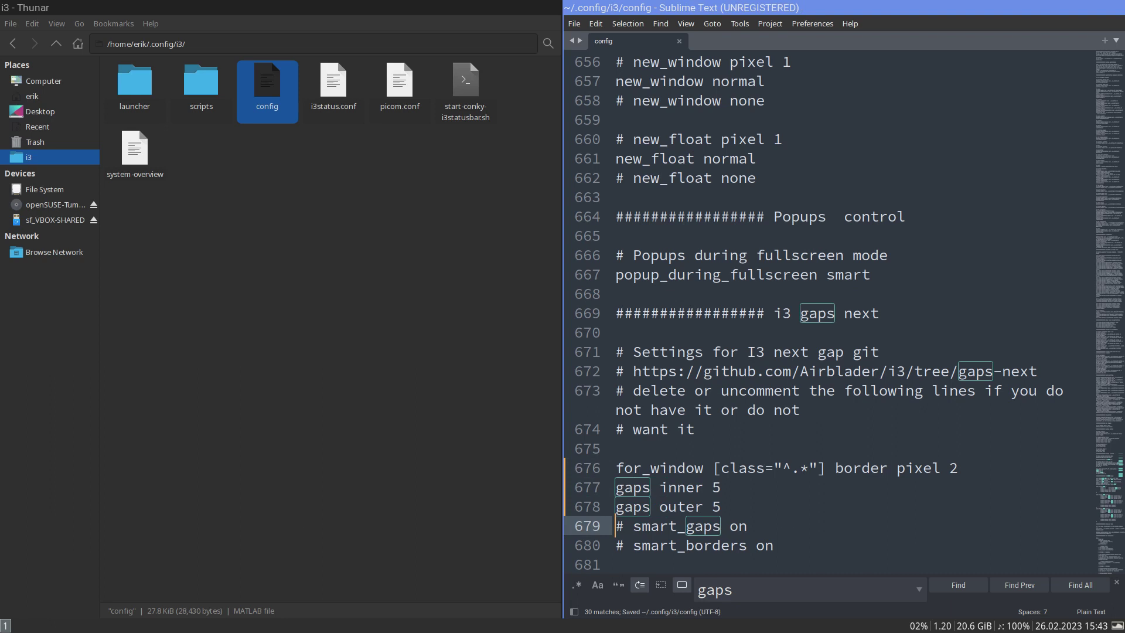
key("super+shift+r")
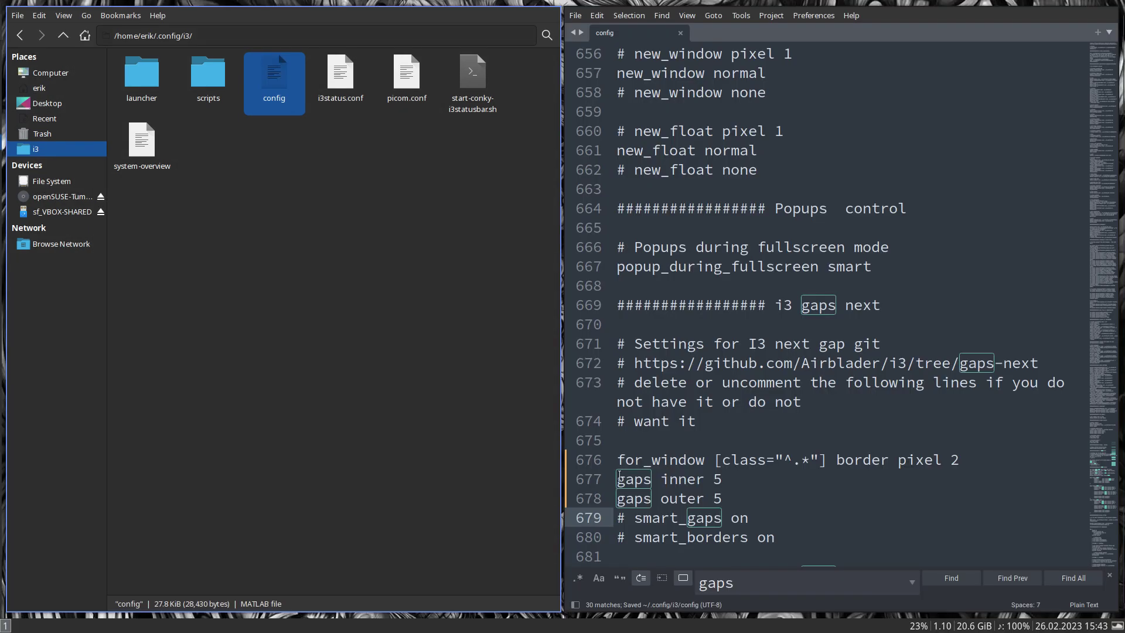